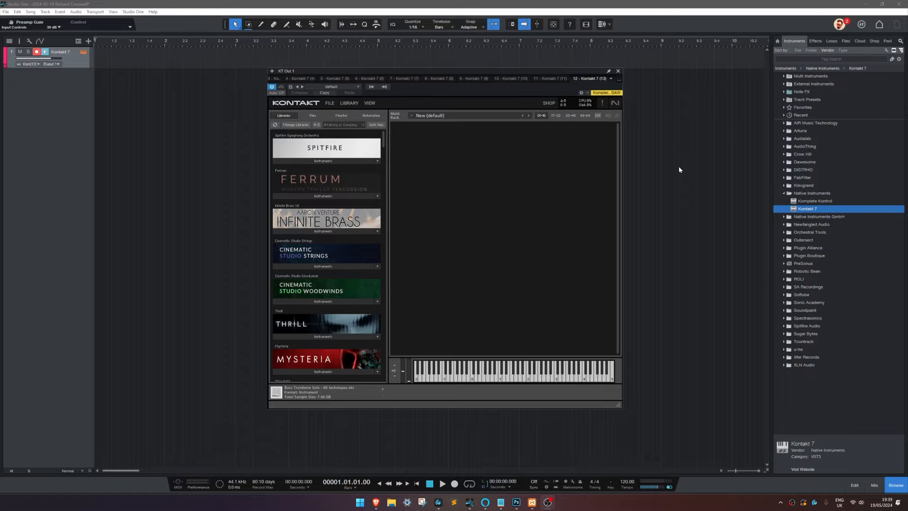
Step: Duplicate the Kontakt 7 track complete with its instrument, and duplicate the resulting set again to make 18 separate Kontakt tracks
{"action": "left_click", "coordinate": [357, 162]}
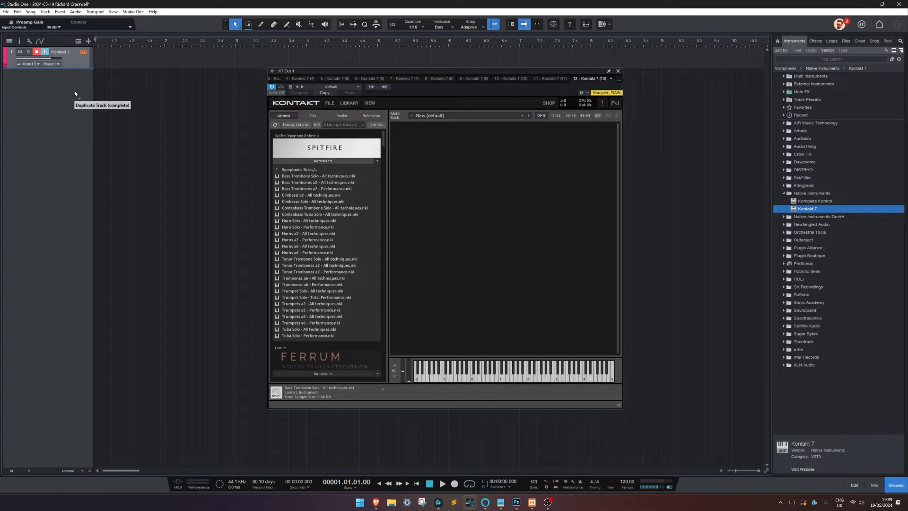
{"action": "left_click_drag", "start_coordinate": [74, 94], "coordinate": [73, 222]}
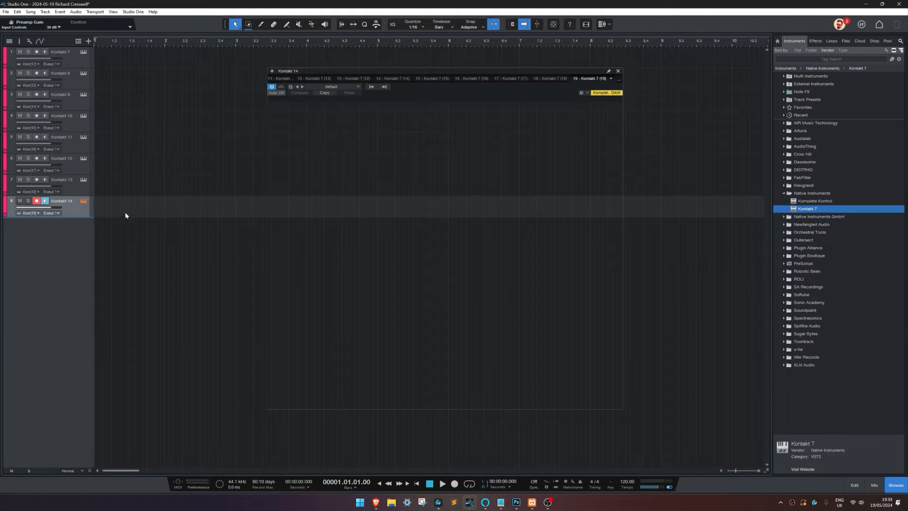
{"action": "left_click", "coordinate": [75, 61]}
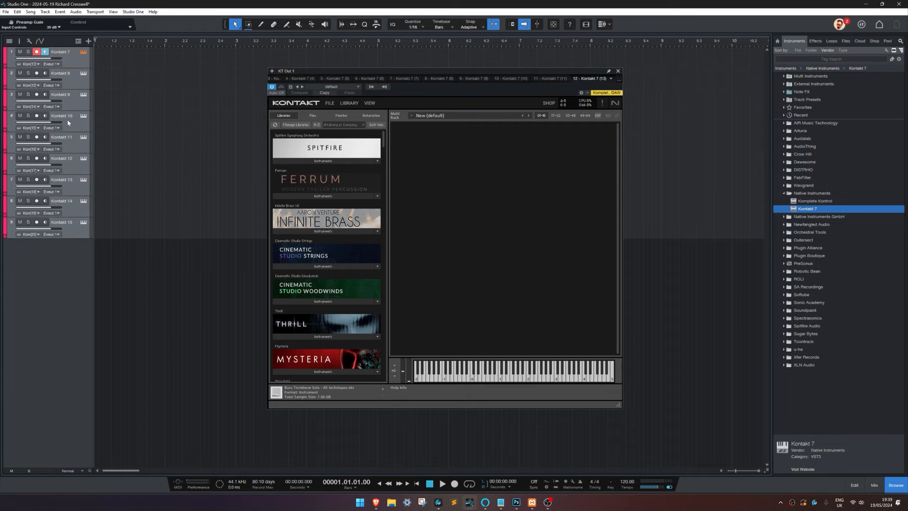
{"action": "left_click_drag", "start_coordinate": [70, 230], "coordinate": [70, 247]}
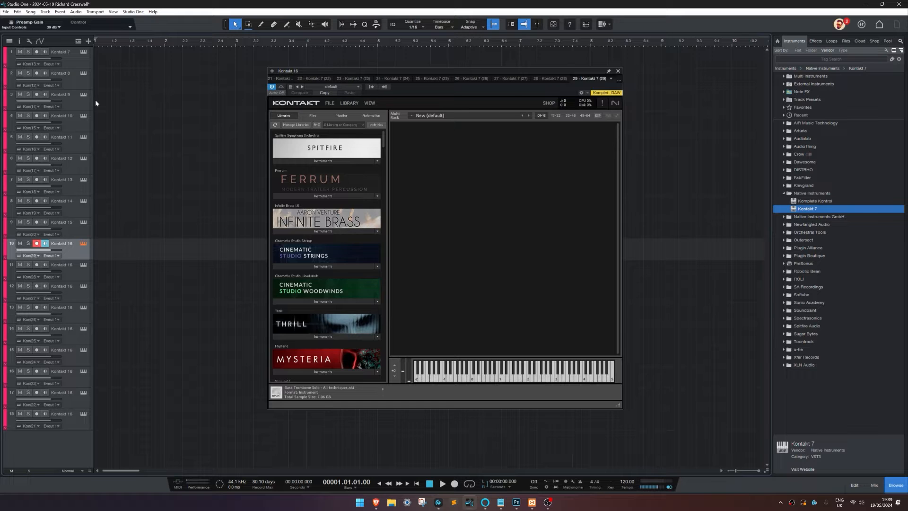
Step: Load Bass Trombone Solo - All techniques from the Spitfire Symphony Orchestra library into the first track's Kontakt instance
{"action": "left_click", "coordinate": [75, 64]}
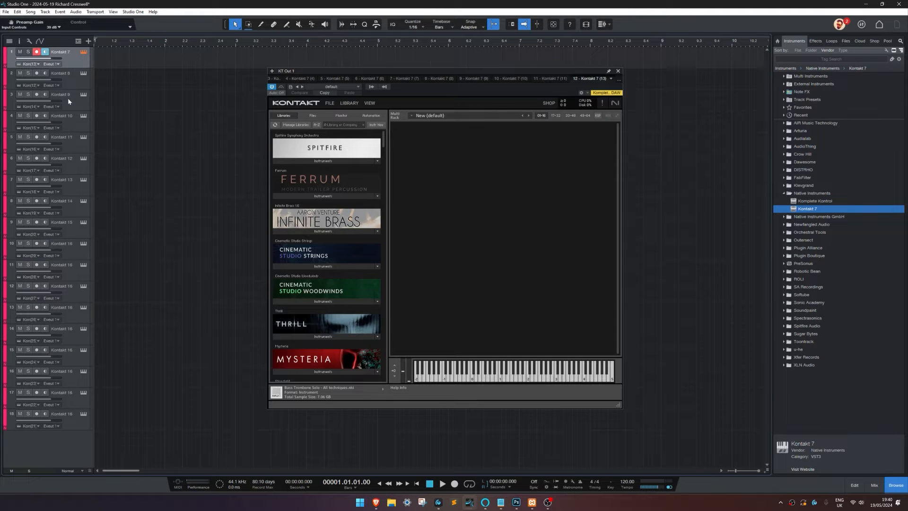
{"action": "left_click_drag", "start_coordinate": [406, 90], "coordinate": [365, 76]}
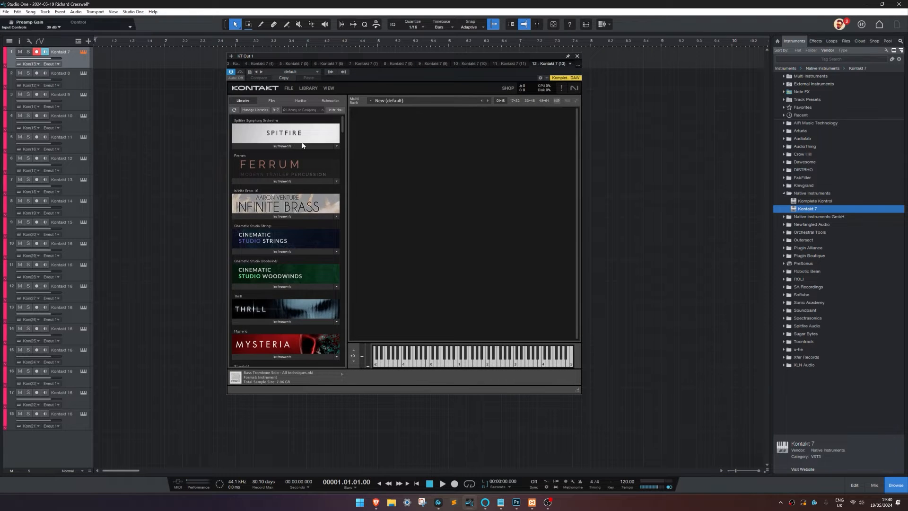
{"action": "left_click", "coordinate": [281, 146]}
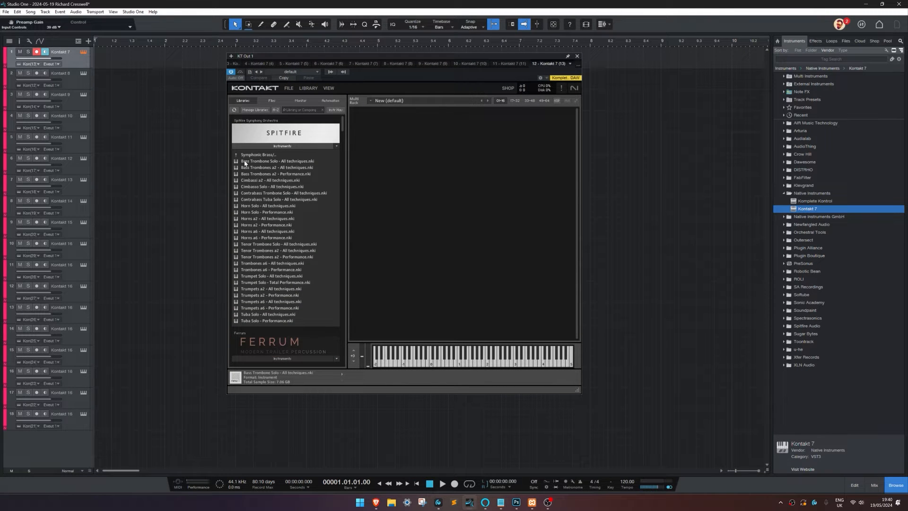
{"action": "left_click_drag", "start_coordinate": [271, 163], "coordinate": [396, 156]}
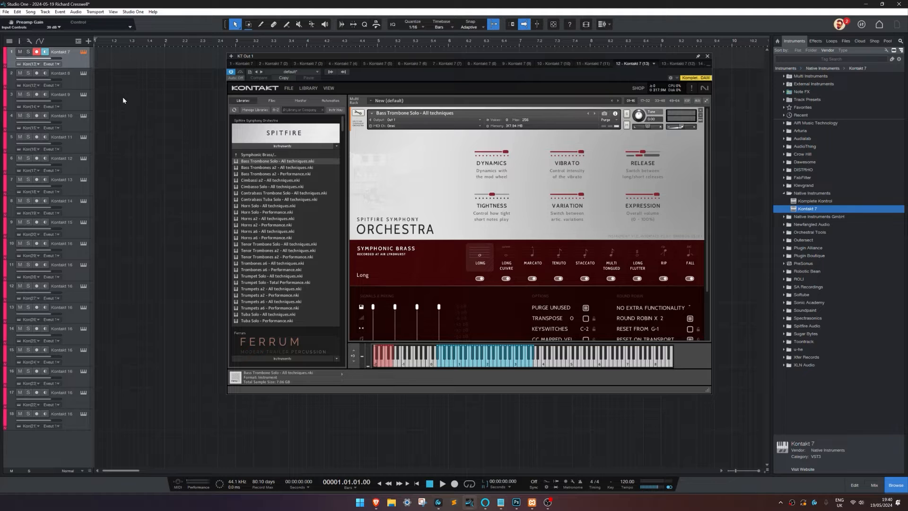
Step: Load Bass Trombones a2 - All techniques on the second track and Cimbassi a2 - All techniques on the third
{"action": "left_click", "coordinate": [81, 84]}
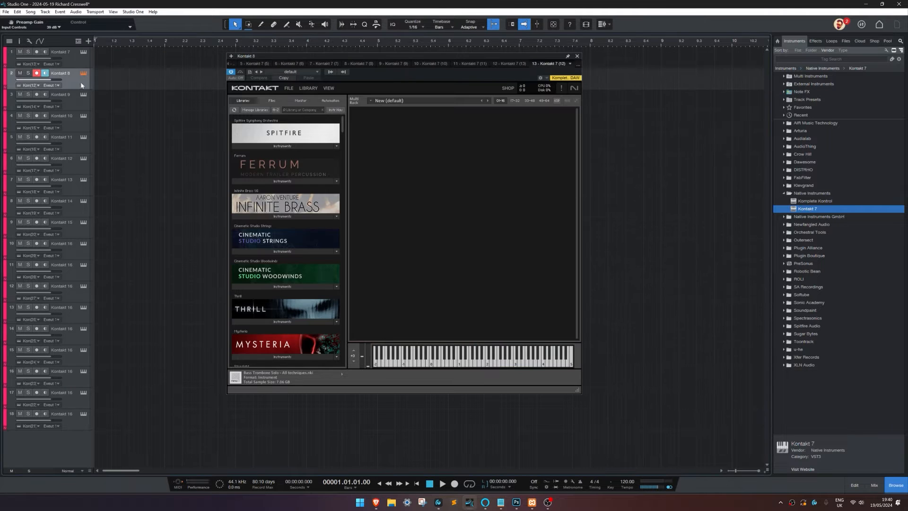
{"action": "left_click", "coordinate": [294, 146]}
{"action": "left_click_drag", "start_coordinate": [281, 168], "coordinate": [353, 172]}
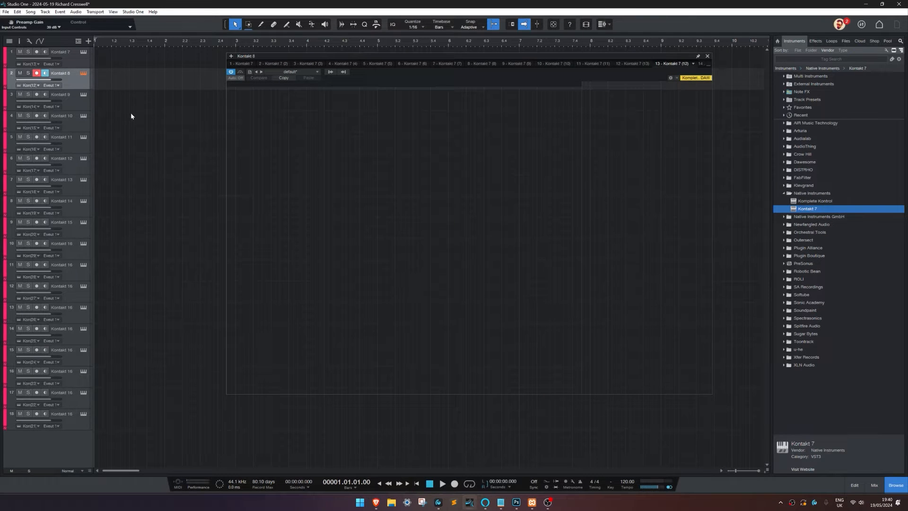
{"action": "left_click", "coordinate": [283, 147]}
{"action": "left_click_drag", "start_coordinate": [288, 182], "coordinate": [313, 183]}
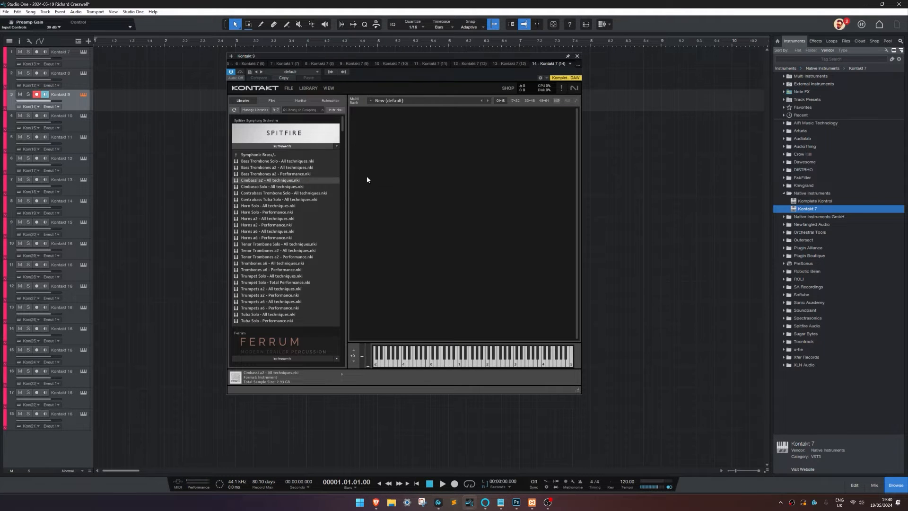
Step: Load Contrabass Trombone Solo - All techniques on the fourth track and Contrabass Tuba Solo - All techniques on the fifth
{"action": "key", "text": "Down"}
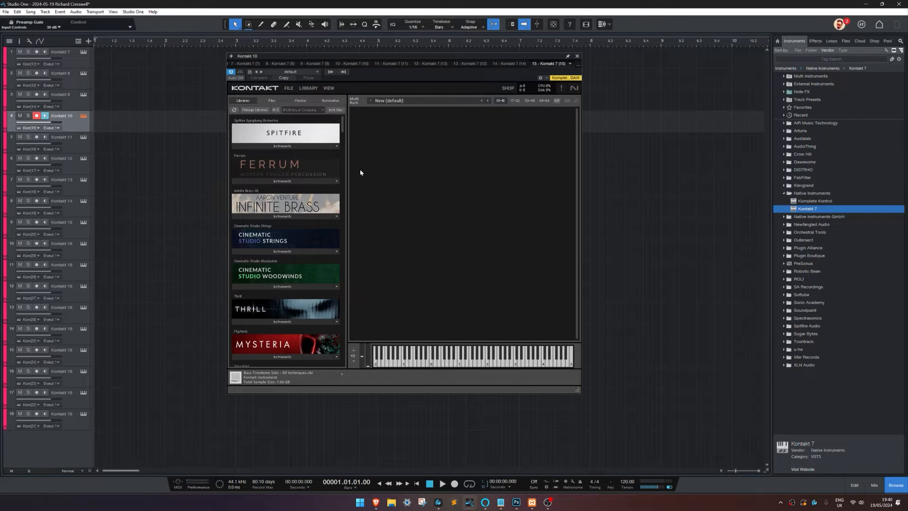
{"action": "left_click", "coordinate": [317, 146]}
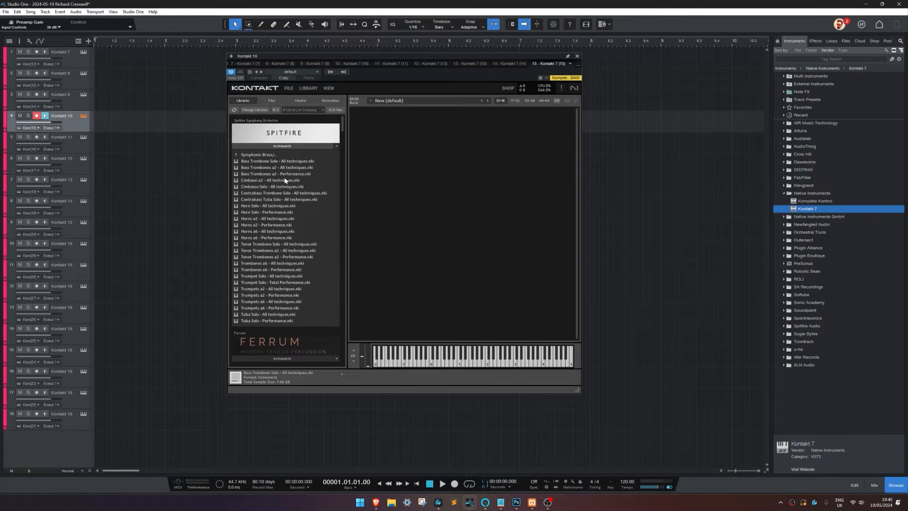
{"action": "left_click_drag", "start_coordinate": [291, 193], "coordinate": [372, 186]}
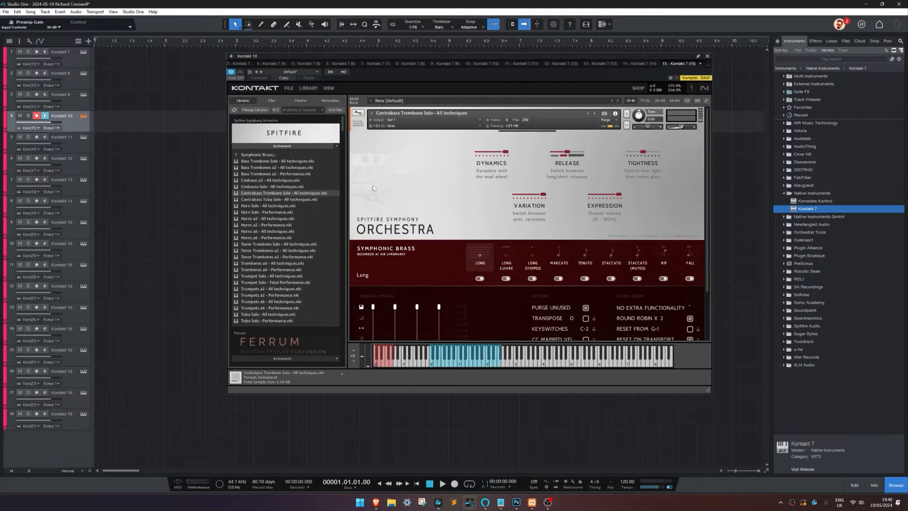
{"action": "key", "text": "Down"}
{"action": "left_click", "coordinate": [320, 146]}
{"action": "left_click", "coordinate": [299, 200]}
{"action": "left_click_drag", "start_coordinate": [300, 201], "coordinate": [384, 200]}
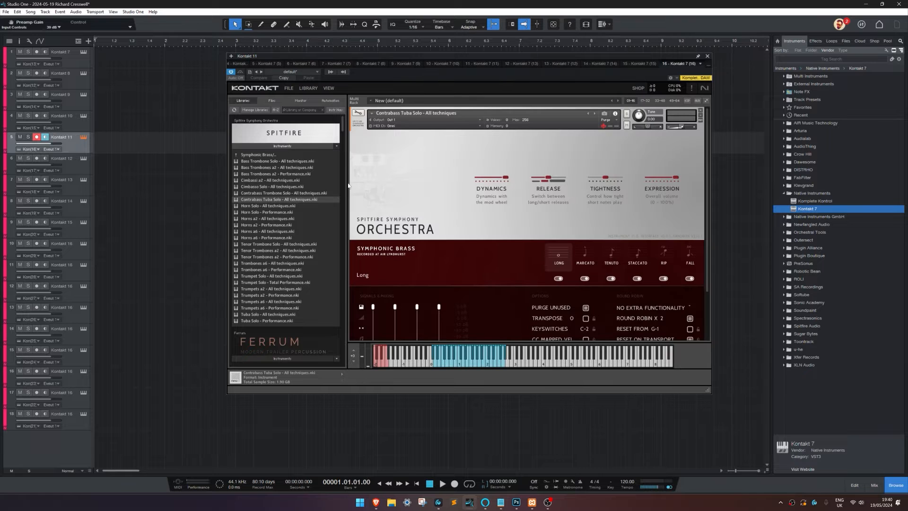
Step: Go through the first five tracks in order to check which instrument is loaded in each Kontakt instance
{"action": "left_click", "coordinate": [80, 61]}
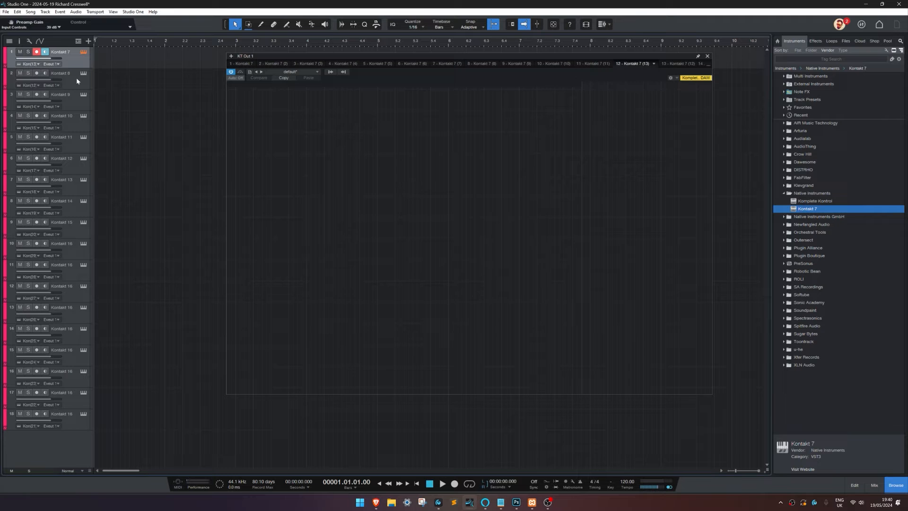
{"action": "left_click", "coordinate": [77, 81]}
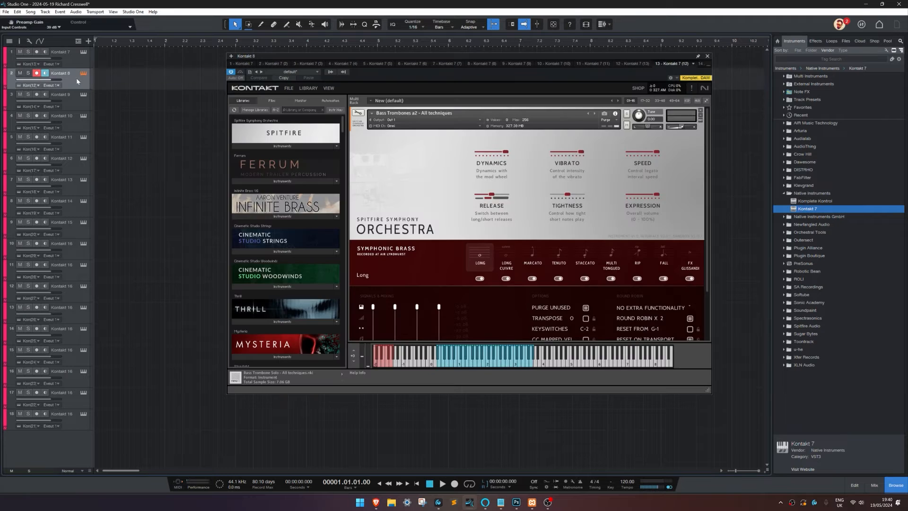
{"action": "key", "text": "Down"}
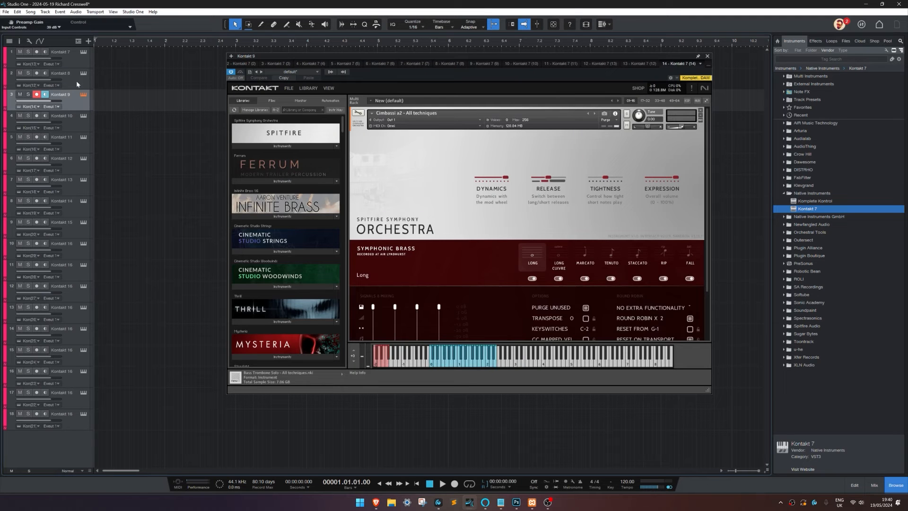
{"action": "key", "text": "Down"}
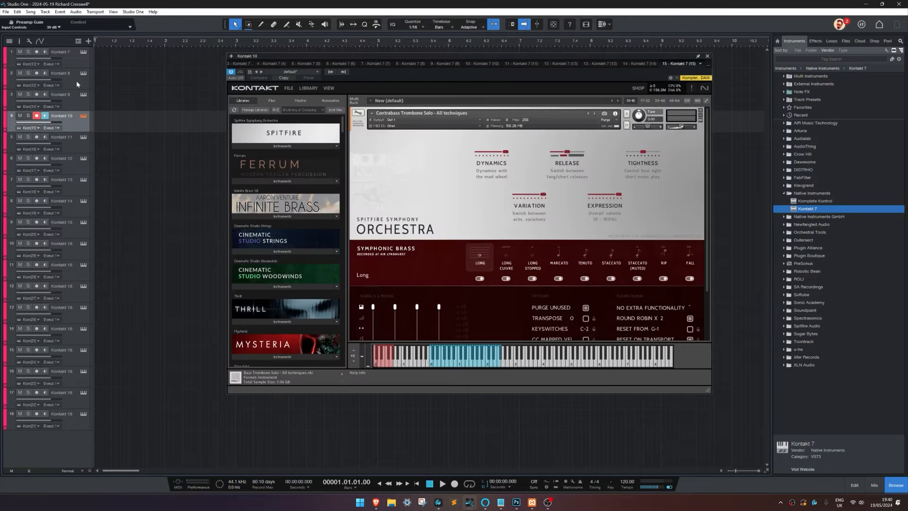
{"action": "key", "text": "Down"}
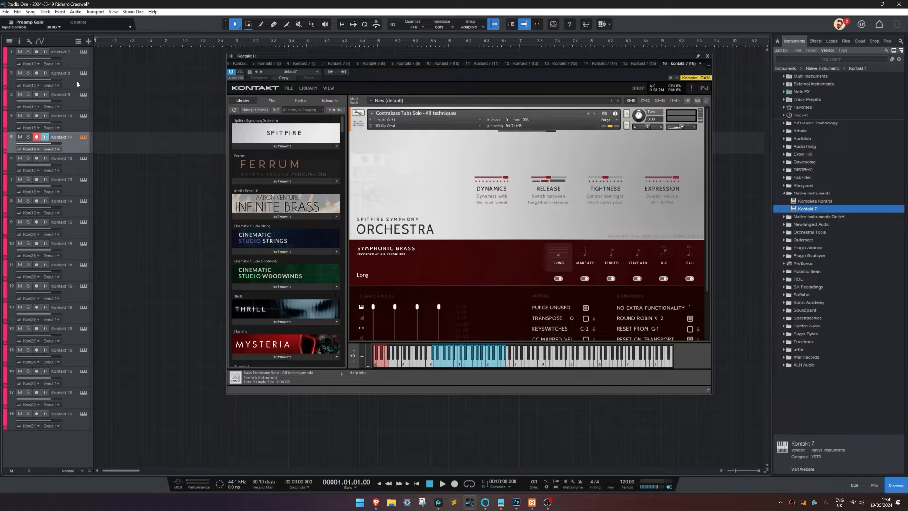
Step: Load Horn Solo - All techniques from the Spitfire library into the sixth track's Kontakt instance
{"action": "key", "text": "Down"}
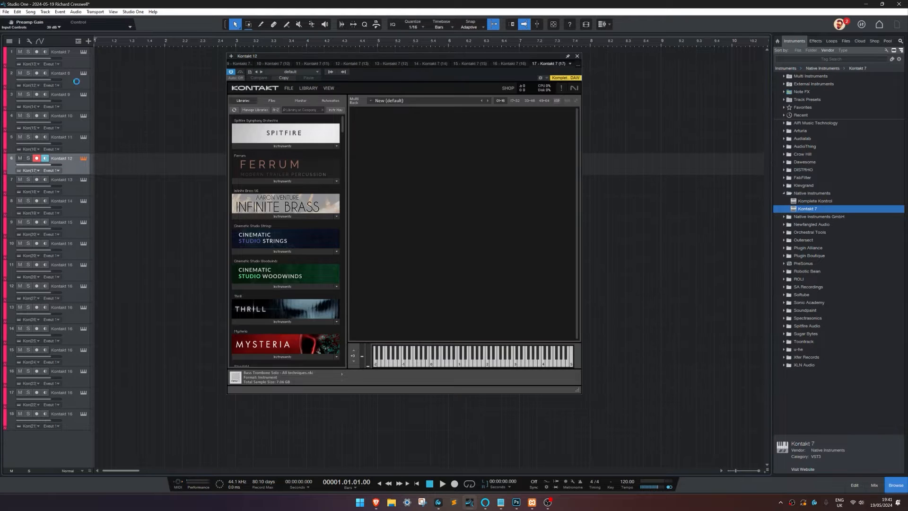
{"action": "left_click", "coordinate": [244, 146]}
{"action": "left_click", "coordinate": [286, 199]}
{"action": "left_click", "coordinate": [282, 206]}
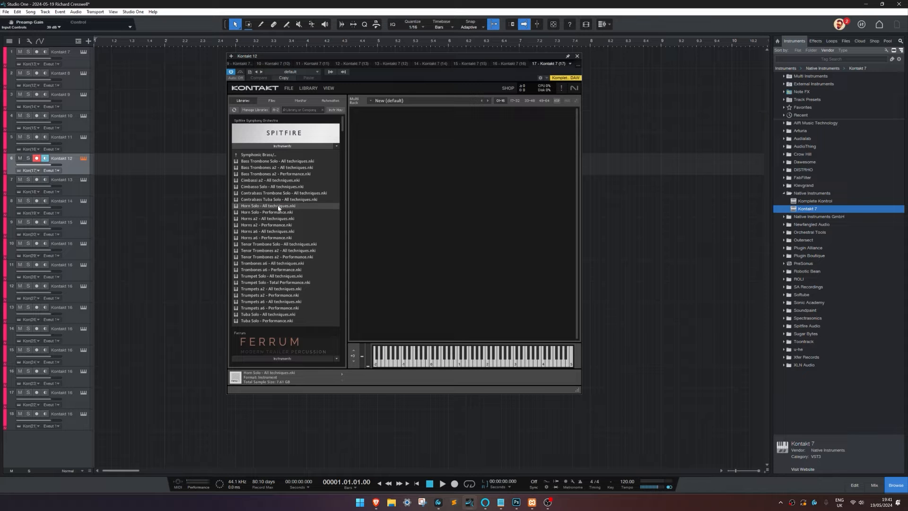
{"action": "left_click_drag", "start_coordinate": [281, 188], "coordinate": [167, 197]}
Step: Load Horns a2 - All techniques from the Spitfire library into the seventh track's Kontakt instance
{"action": "left_click", "coordinate": [76, 184]}
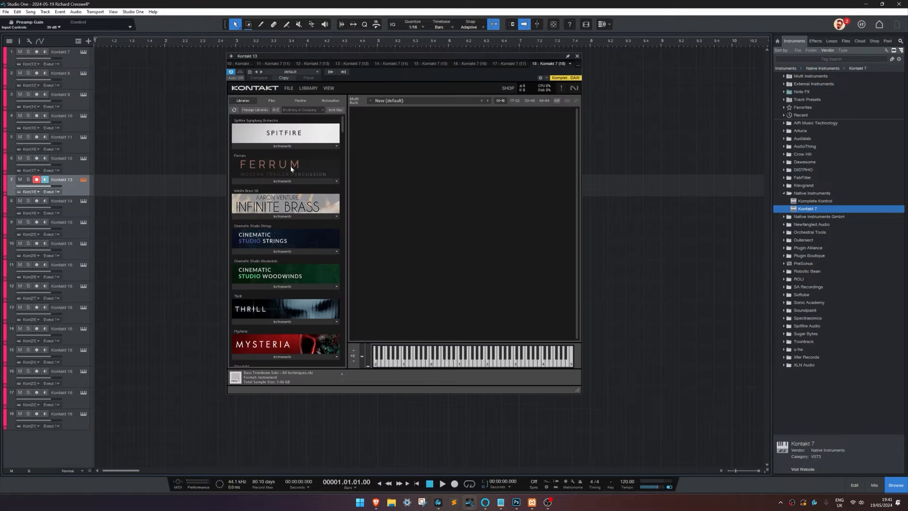
{"action": "left_click", "coordinate": [293, 146]}
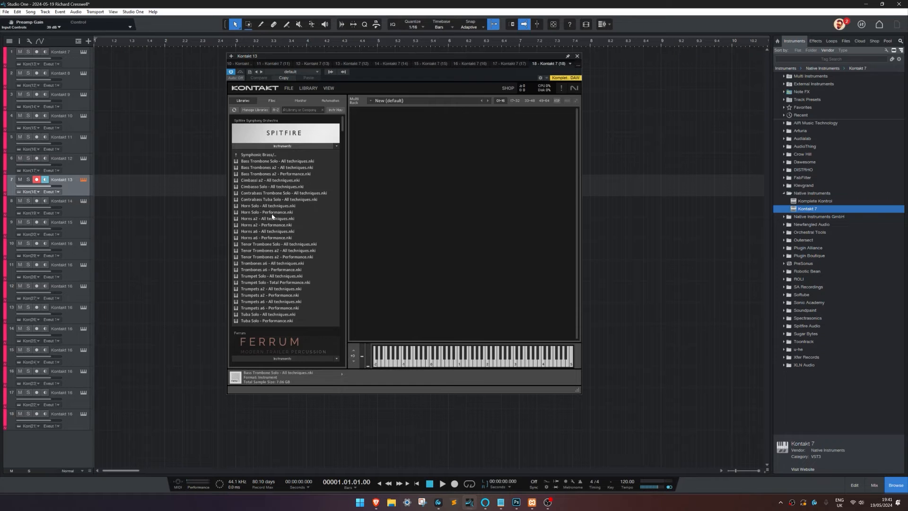
{"action": "left_click_drag", "start_coordinate": [273, 216], "coordinate": [377, 209]}
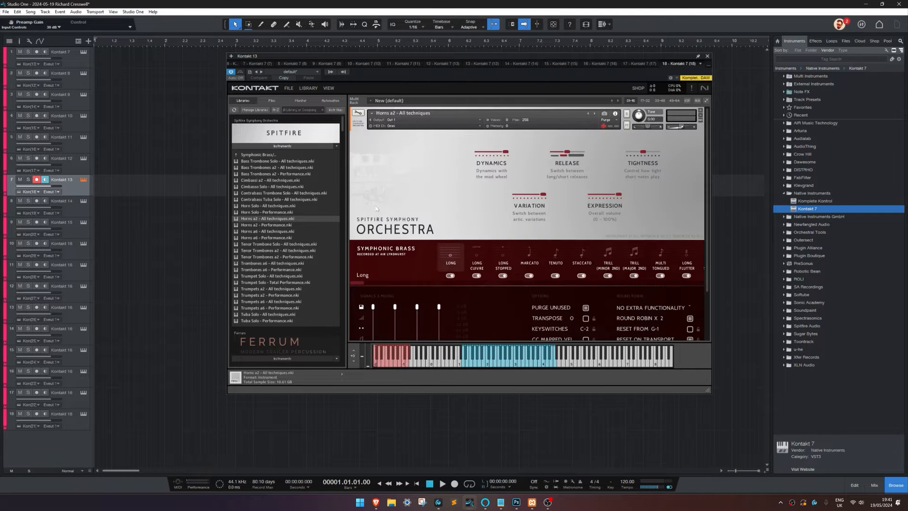
{"action": "left_click", "coordinate": [88, 216]}
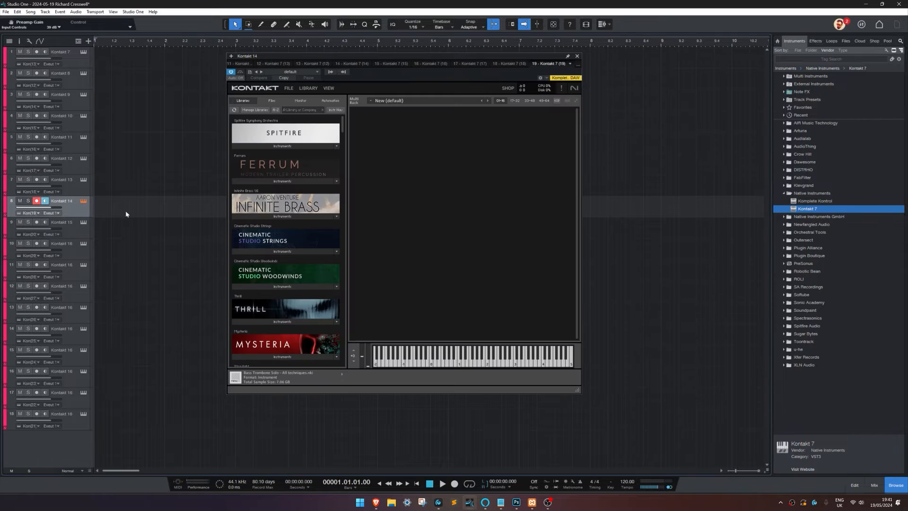
{"action": "left_click", "coordinate": [289, 146]}
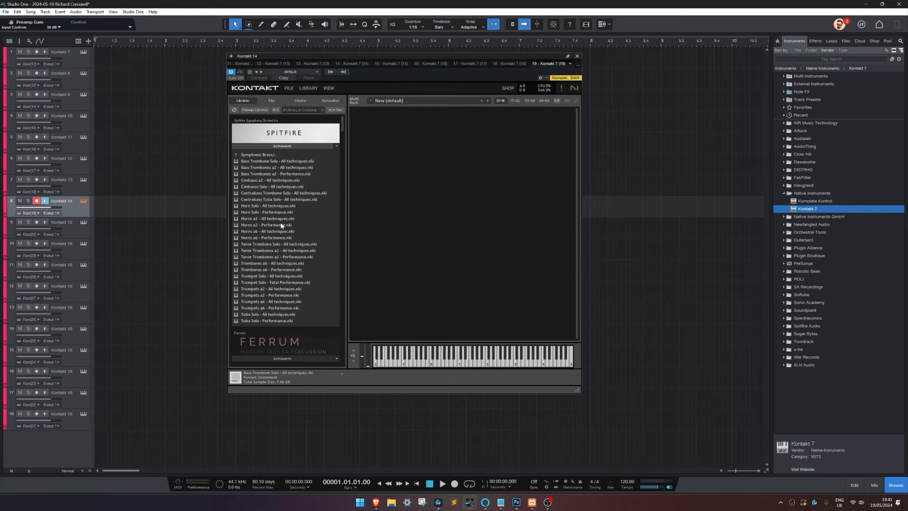
{"action": "left_click", "coordinate": [274, 219]}
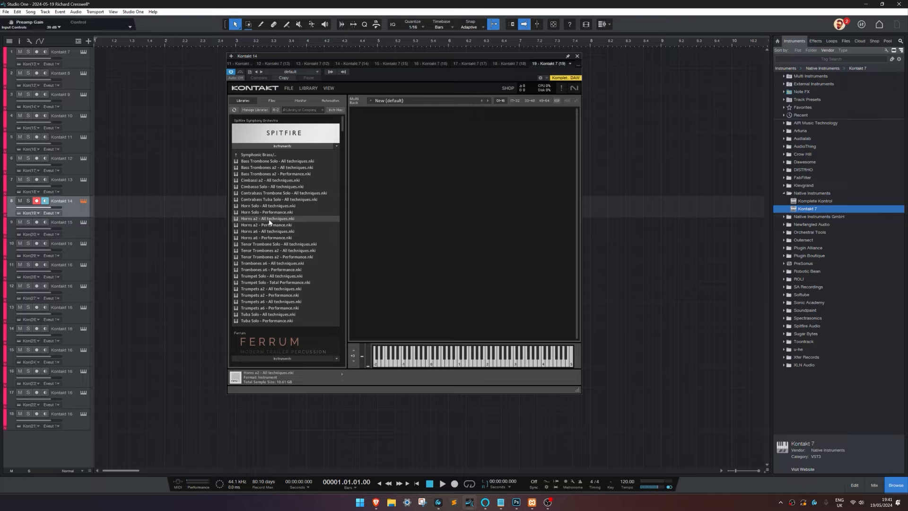
{"action": "left_click", "coordinate": [68, 180]}
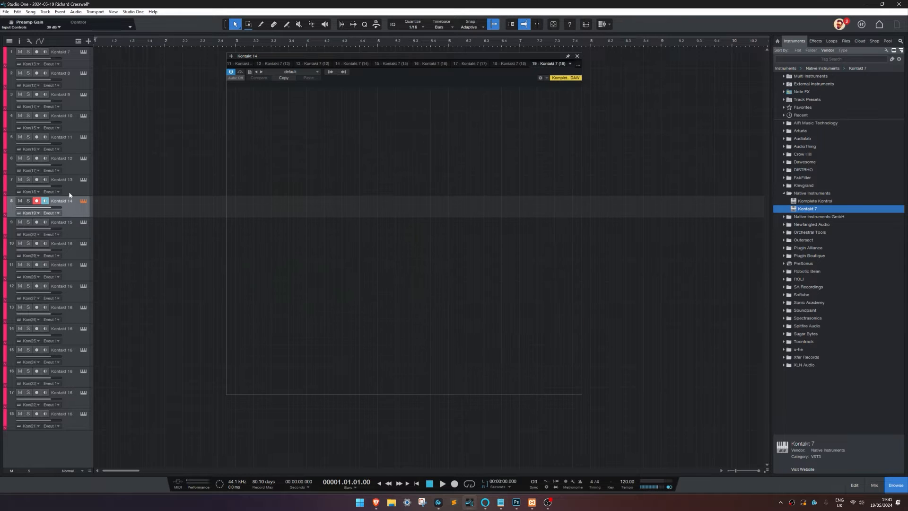
Step: Load Horns a6 - All techniques from the Spitfire library into the eighth track's Kontakt instance
{"action": "left_click", "coordinate": [73, 202]}
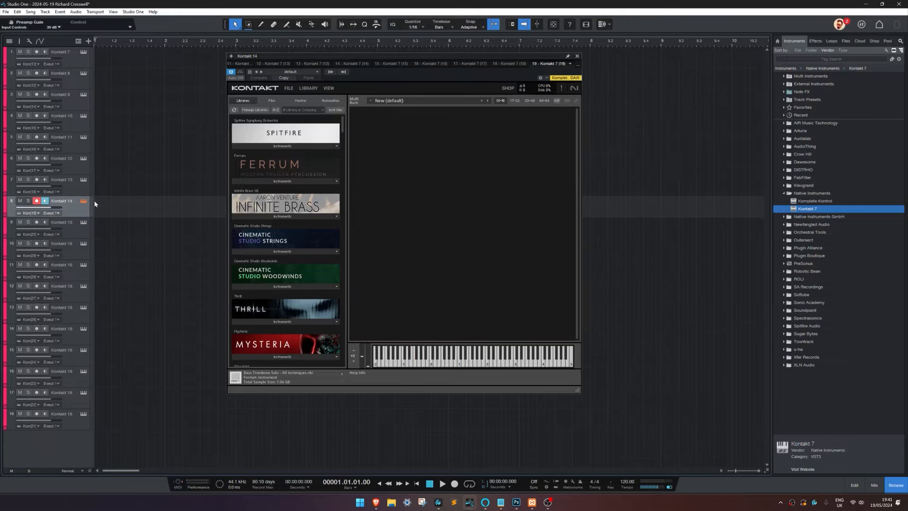
{"action": "left_click", "coordinate": [272, 146]}
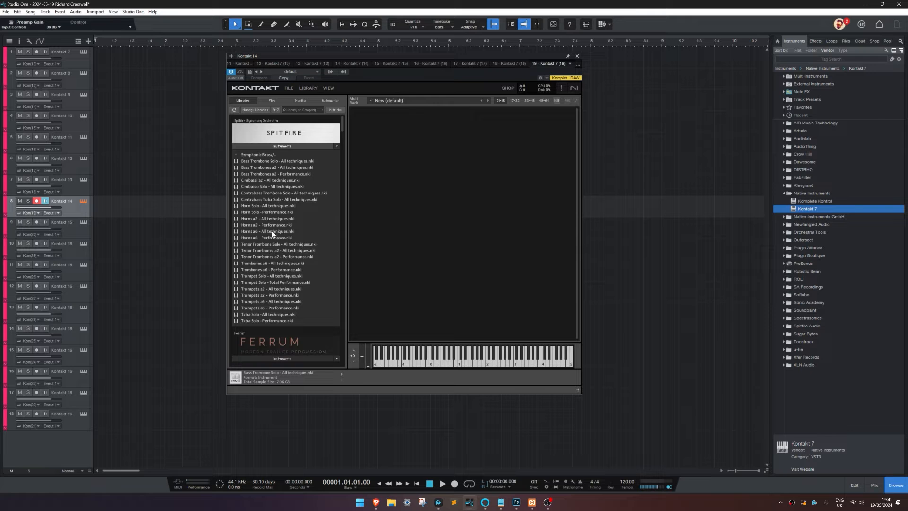
{"action": "left_click", "coordinate": [266, 232]}
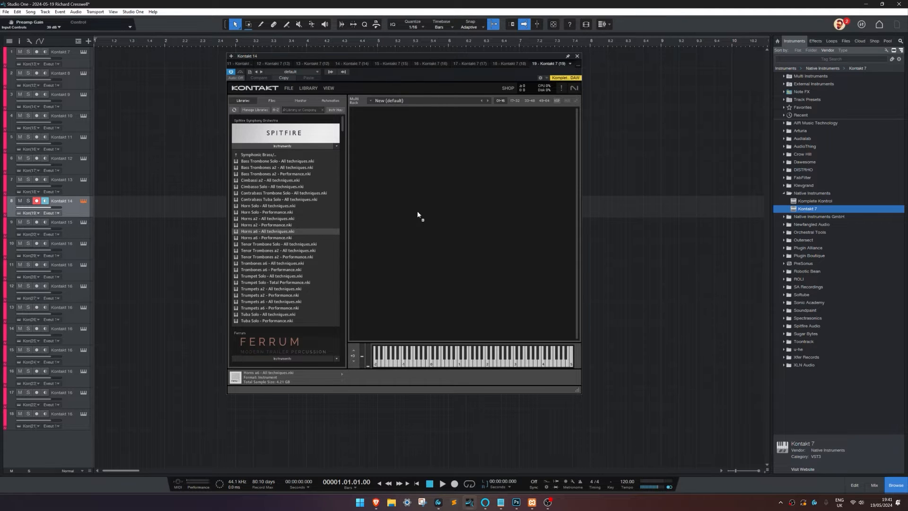
{"action": "left_click_drag", "start_coordinate": [417, 211], "coordinate": [418, 211]}
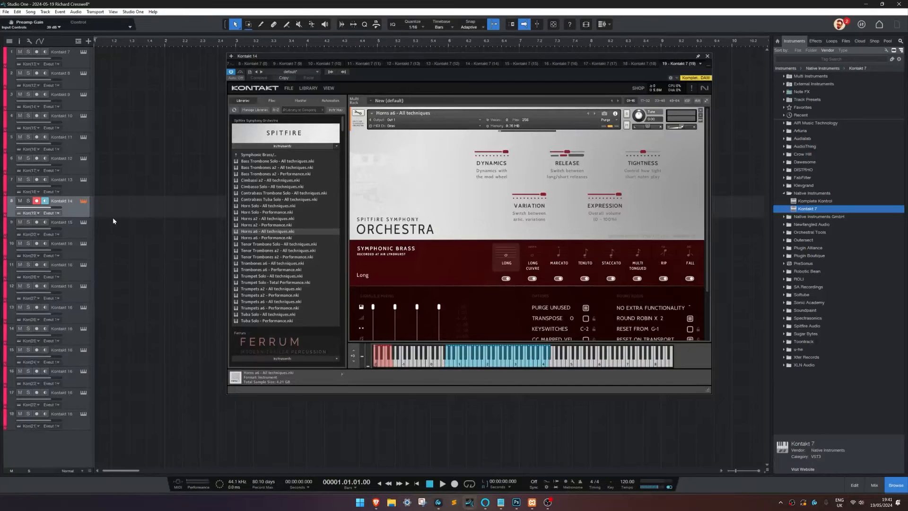
Step: Load Tenor Trombone Solo - All techniques from the Spitfire library into the ninth track's Kontakt instance
{"action": "left_click", "coordinate": [73, 229]}
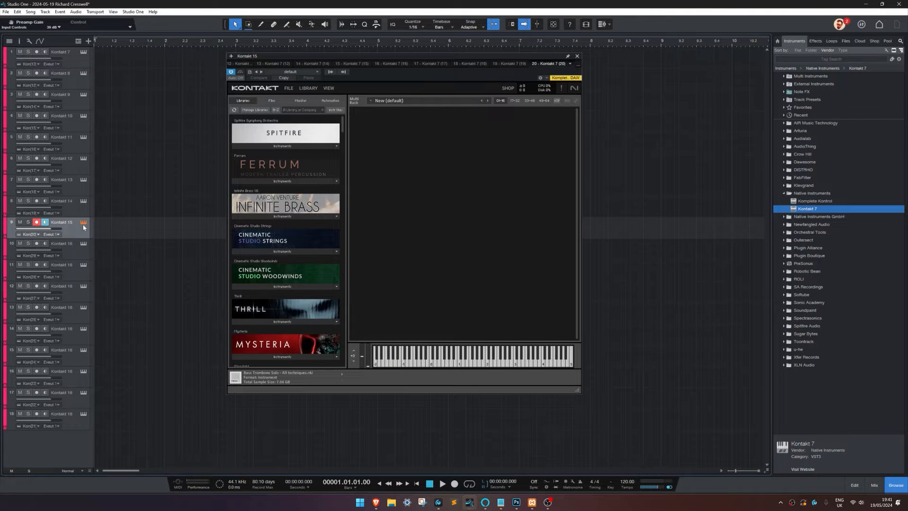
{"action": "left_click", "coordinate": [279, 146]}
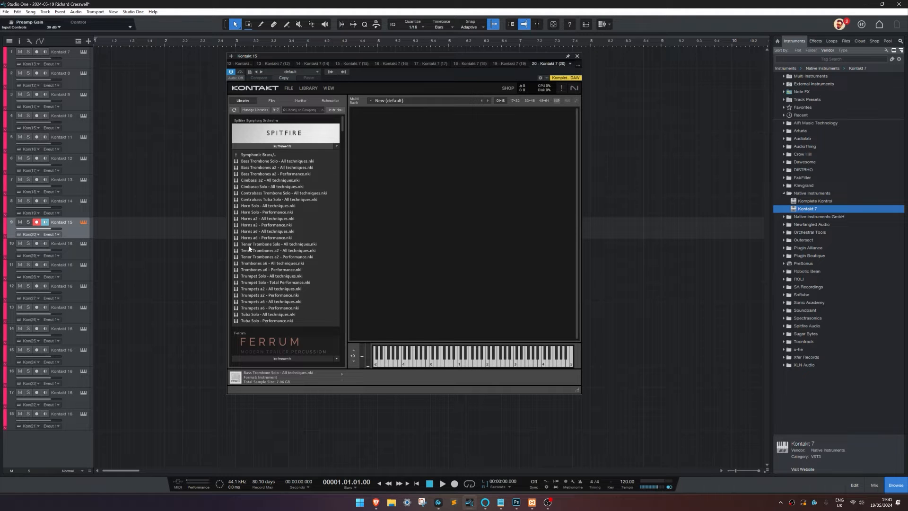
{"action": "scroll", "coordinate": [278, 235], "scroll_direction": "down", "scroll_amount": 1}
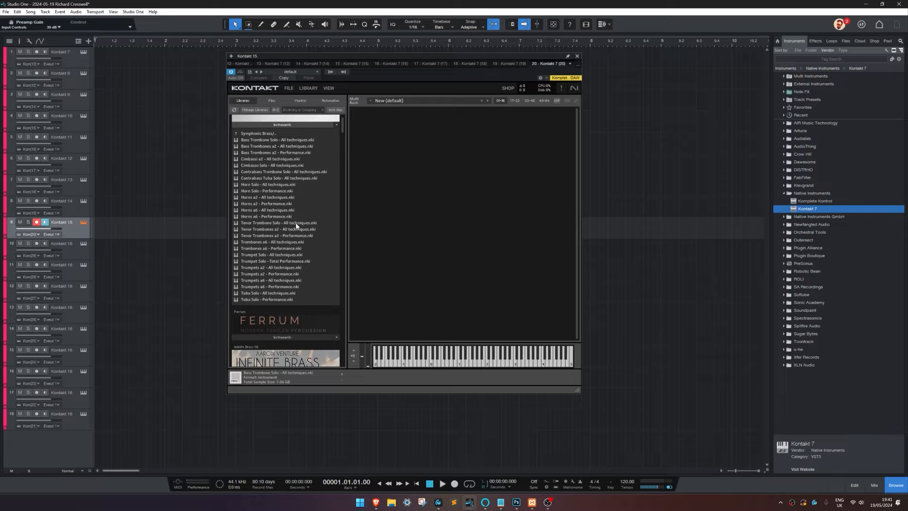
{"action": "left_click", "coordinate": [296, 225]}
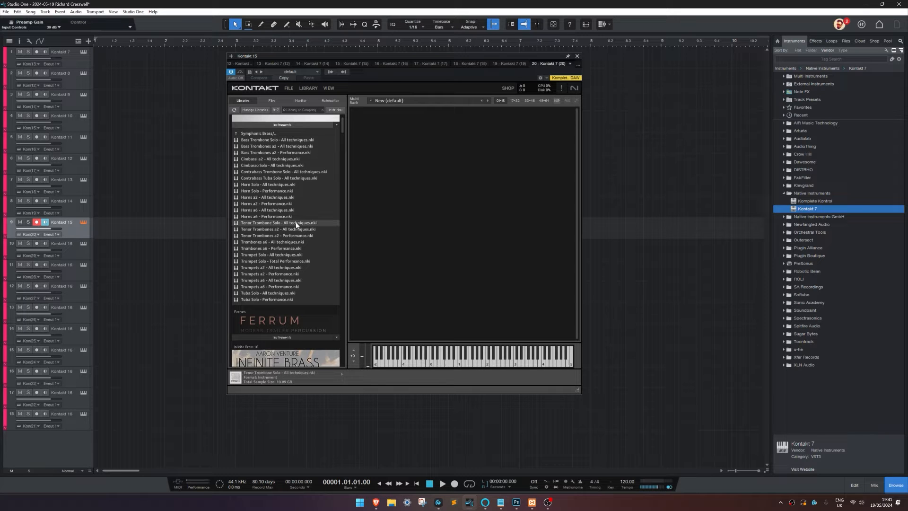
{"action": "left_click_drag", "start_coordinate": [371, 208], "coordinate": [304, 225]}
{"action": "left_click_drag", "start_coordinate": [396, 193], "coordinate": [395, 193]}
Step: Load Tenor Trombones a2 - All techniques from the Spitfire library into the tenth track's Kontakt instance
{"action": "left_click", "coordinate": [103, 245]}
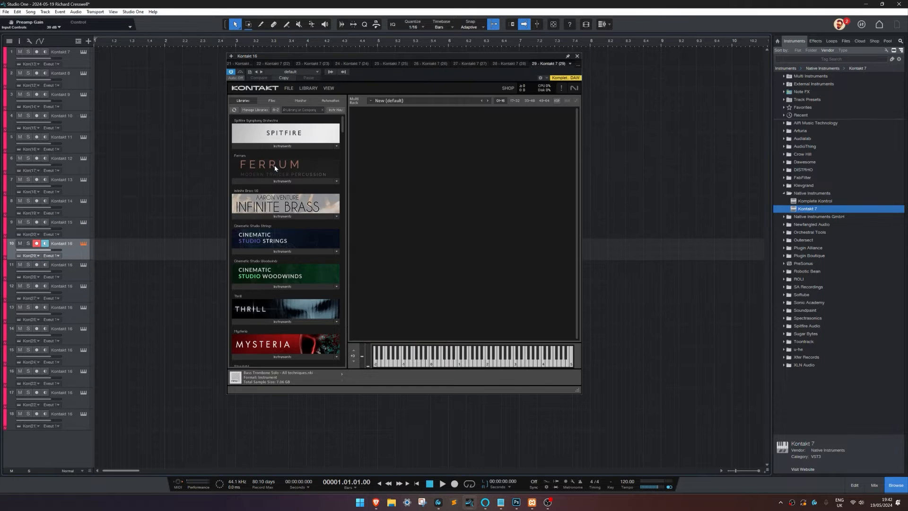
{"action": "left_click", "coordinate": [289, 145]}
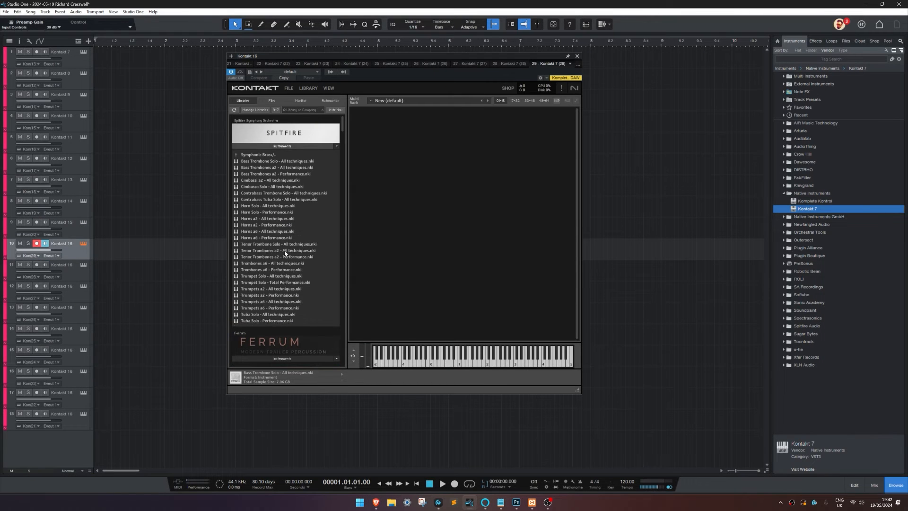
{"action": "left_click_drag", "start_coordinate": [285, 252], "coordinate": [291, 251]}
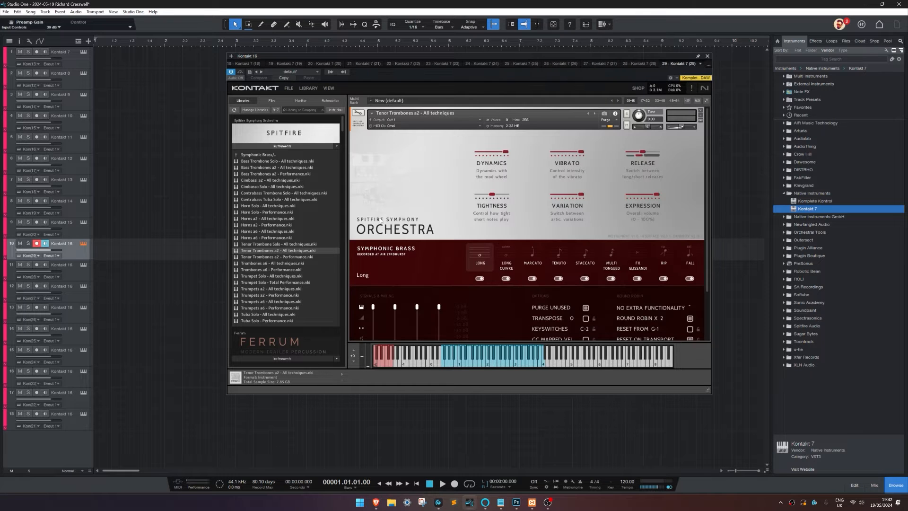
Step: Load Trombones a6 - All techniques from the Spitfire library into the eleventh track's Kontakt instance
{"action": "left_click", "coordinate": [76, 273]}
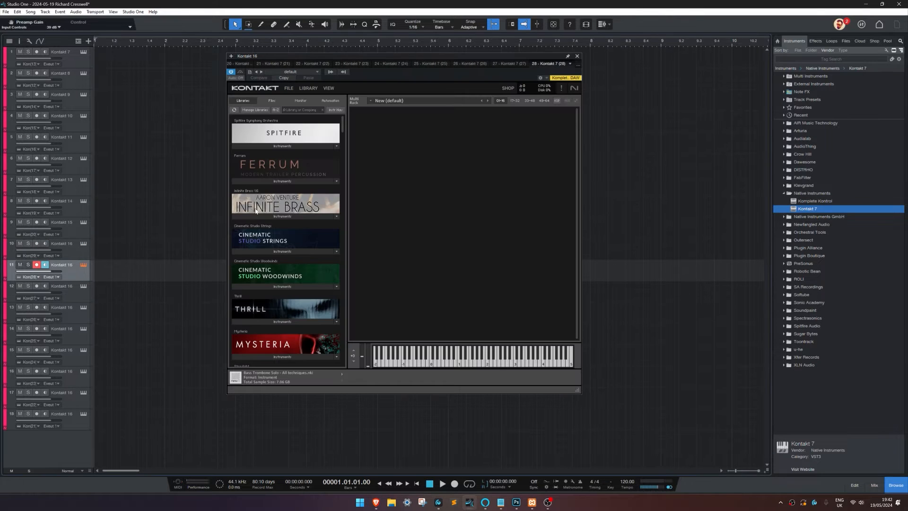
{"action": "left_click", "coordinate": [298, 146]}
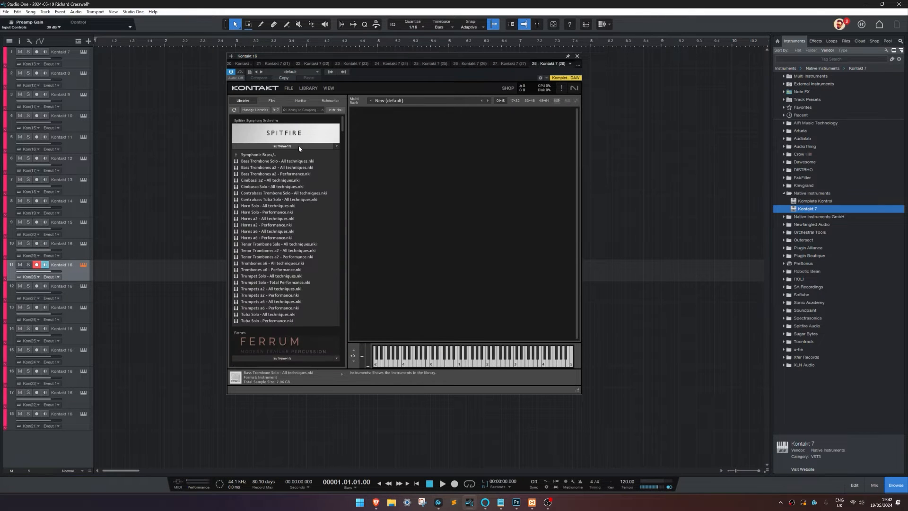
{"action": "left_click", "coordinate": [284, 263]}
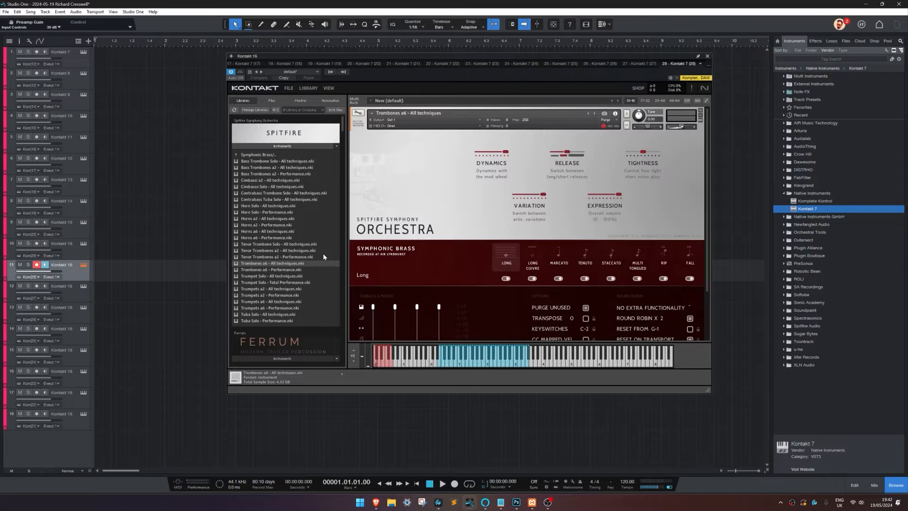
Step: Load Trumpet Solo - All techniques from the Spitfire library into the twelfth track's Kontakt instance
{"action": "left_click", "coordinate": [79, 295]}
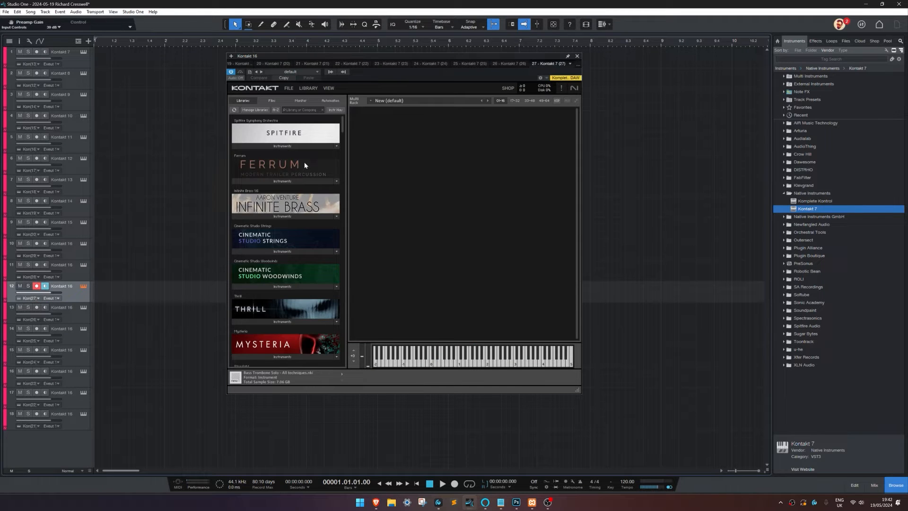
{"action": "left_click", "coordinate": [301, 147]}
{"action": "left_click", "coordinate": [282, 277]}
{"action": "left_click_drag", "start_coordinate": [338, 275], "coordinate": [396, 251]}
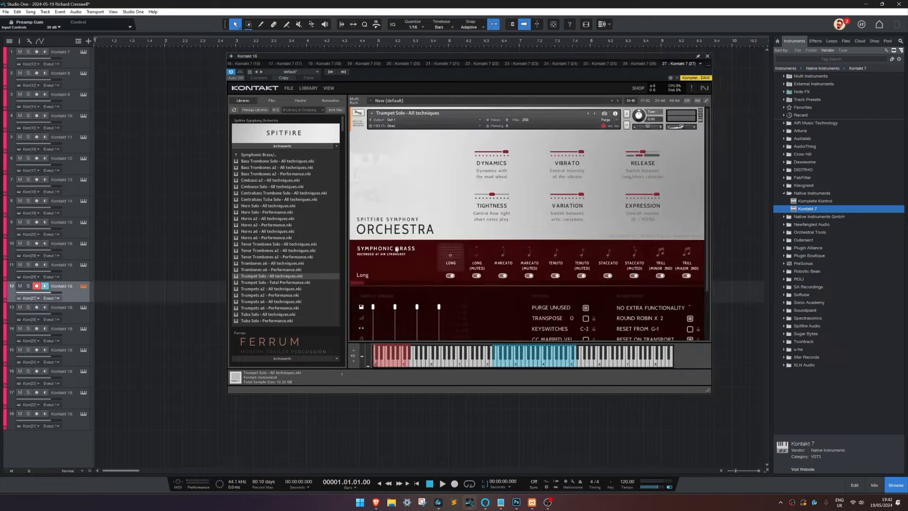
{"action": "left_click", "coordinate": [273, 290]}
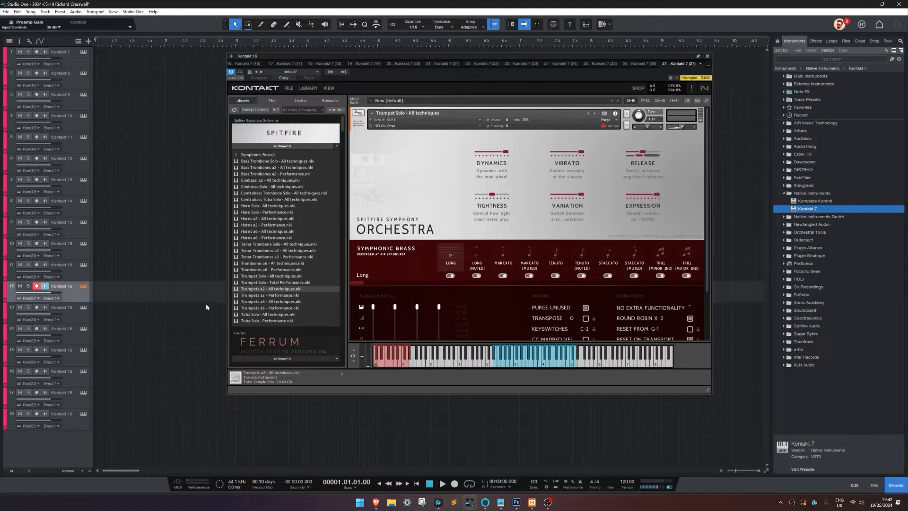
Step: Load Trumpets a2 - All techniques from the Spitfire library into the thirteenth track's Kontakt instance
{"action": "left_click", "coordinate": [75, 312]}
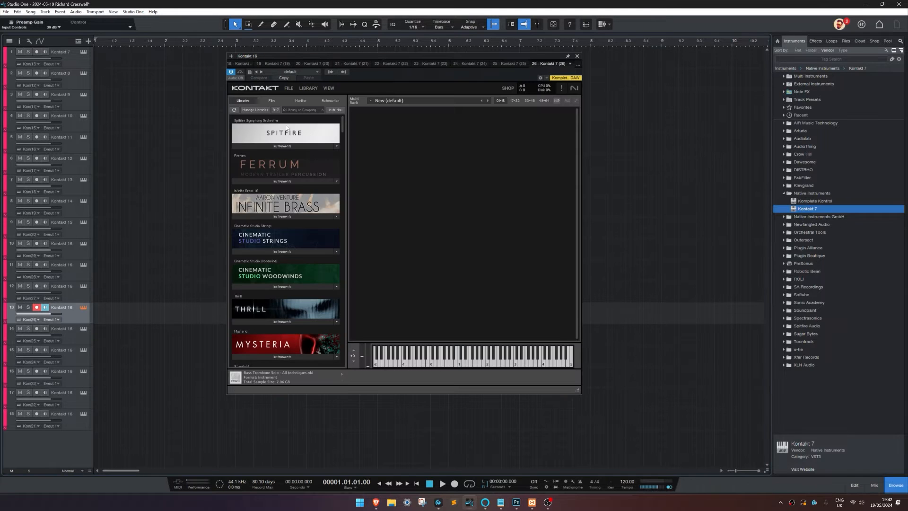
{"action": "left_click", "coordinate": [278, 146]}
{"action": "left_click", "coordinate": [280, 289]}
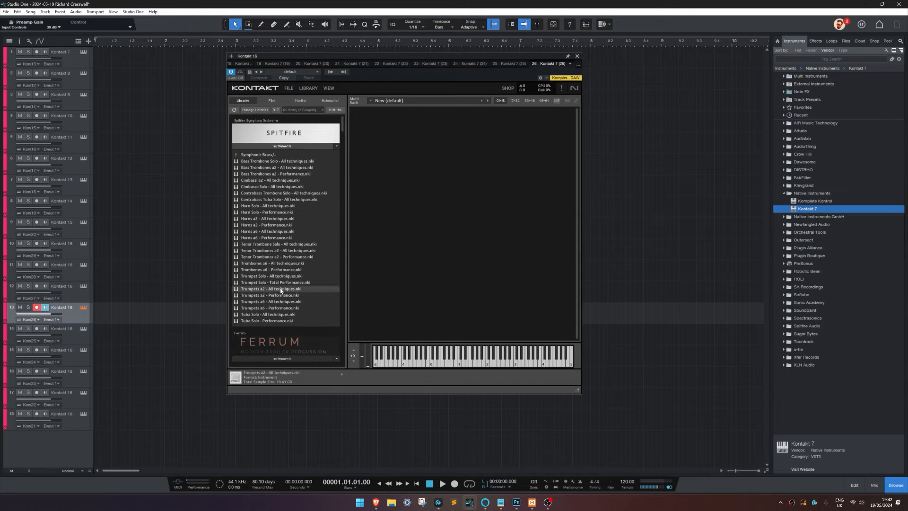
{"action": "left_click_drag", "start_coordinate": [389, 262], "coordinate": [390, 263]}
Step: Load Trumpets a6 - All techniques into the fourteenth track's Kontakt instance and Tuba Solo - All techniques into the fifteenth track's
{"action": "key", "text": "Down"}
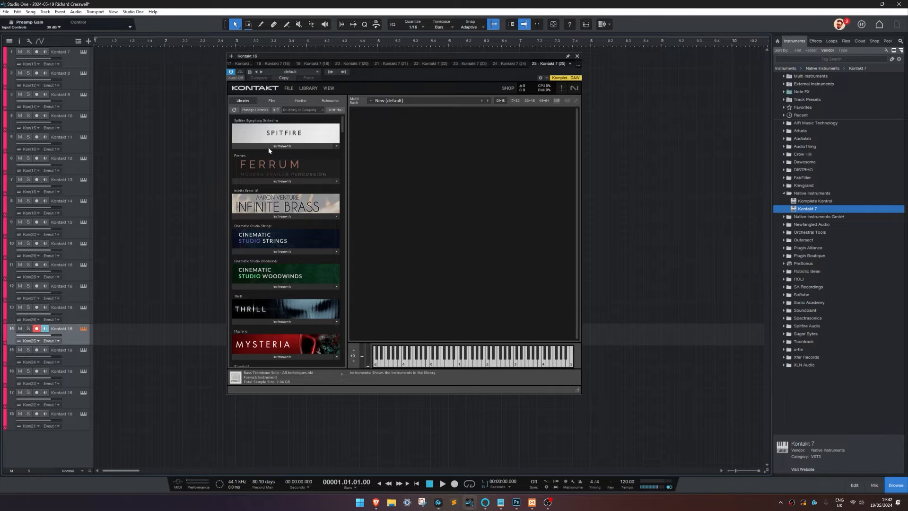
{"action": "left_click", "coordinate": [268, 147]}
{"action": "left_click_drag", "start_coordinate": [277, 303], "coordinate": [390, 270]}
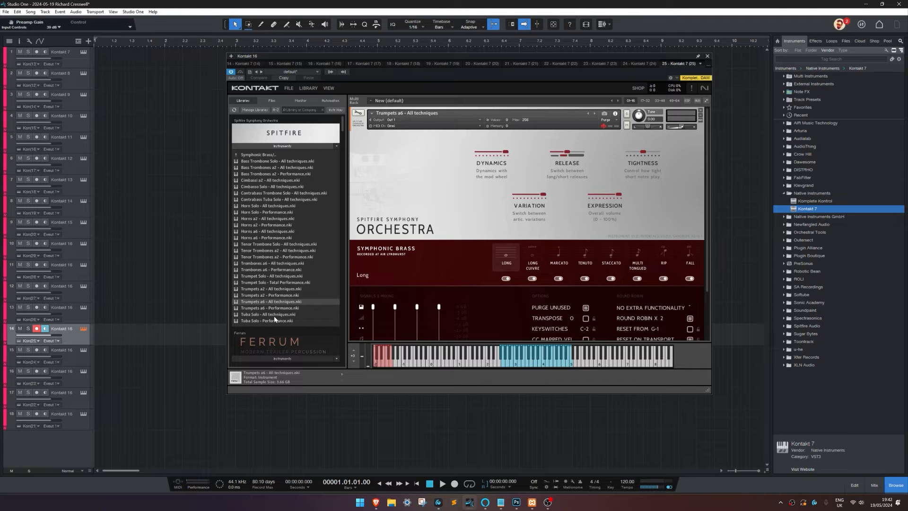
{"action": "left_click", "coordinate": [70, 353]}
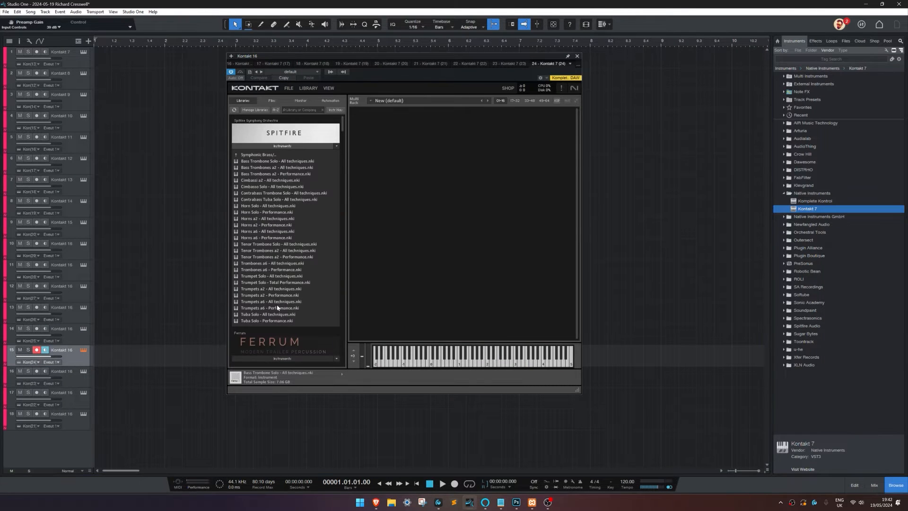
{"action": "left_click_drag", "start_coordinate": [295, 316], "coordinate": [404, 268]}
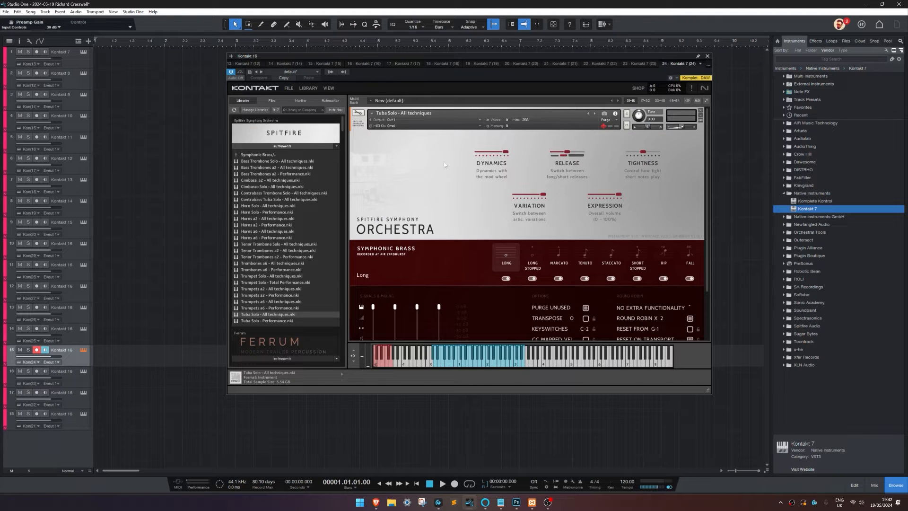
Step: Remove the three unused tracks 16 to 18 together with their Kontakt instruments
{"action": "left_click", "coordinate": [80, 377]}
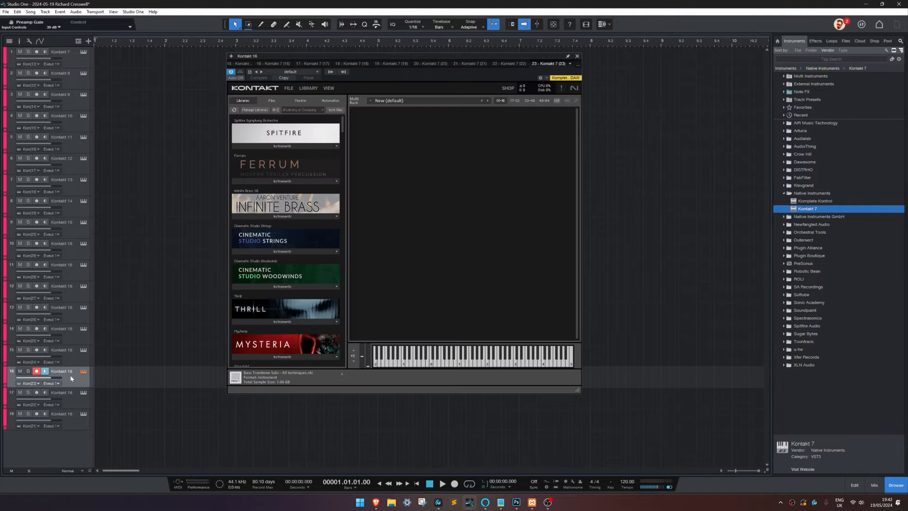
{"action": "left_click", "coordinate": [67, 415]}
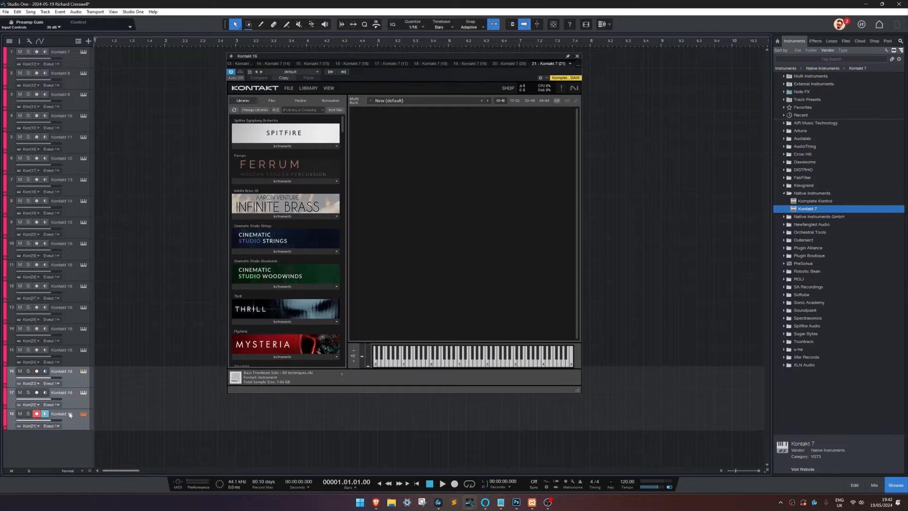
{"action": "right_click", "coordinate": [70, 378]}
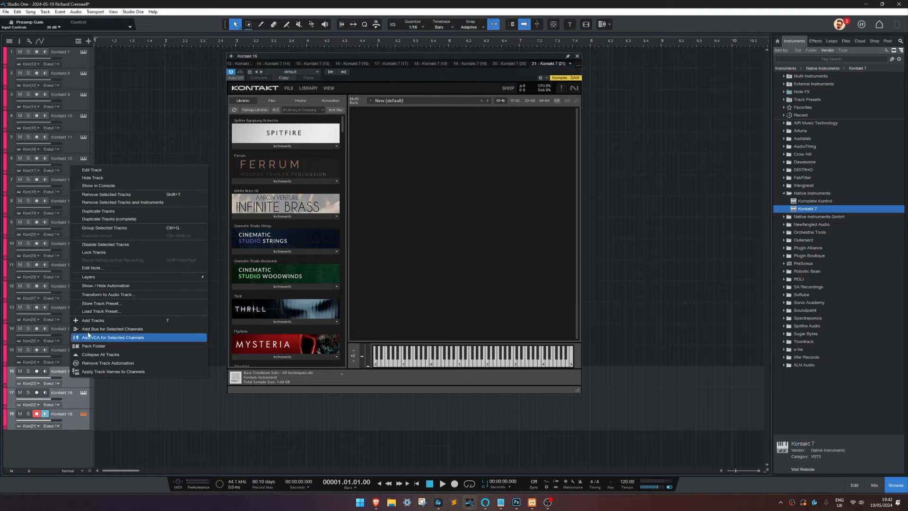
{"action": "left_click", "coordinate": [122, 202]}
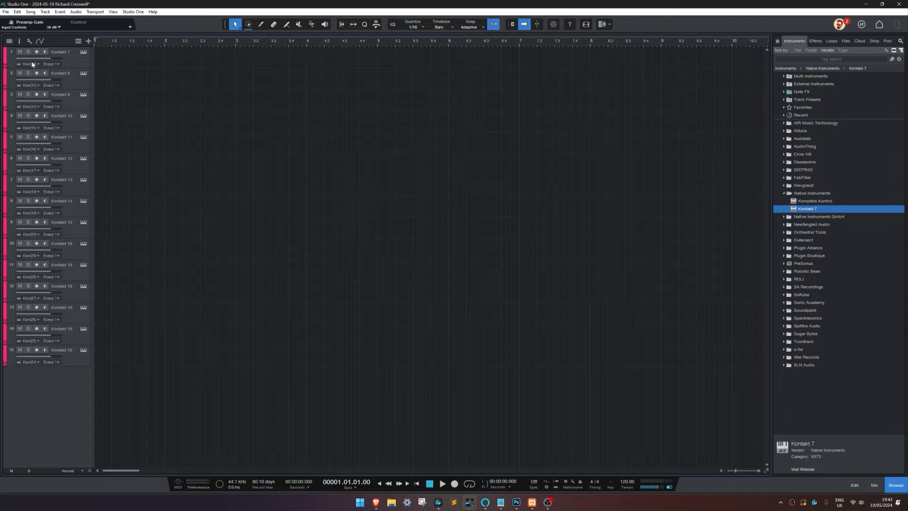
Step: Show the track inspector and go through the first seven tracks to check their names and channels
{"action": "left_click", "coordinate": [19, 42]}
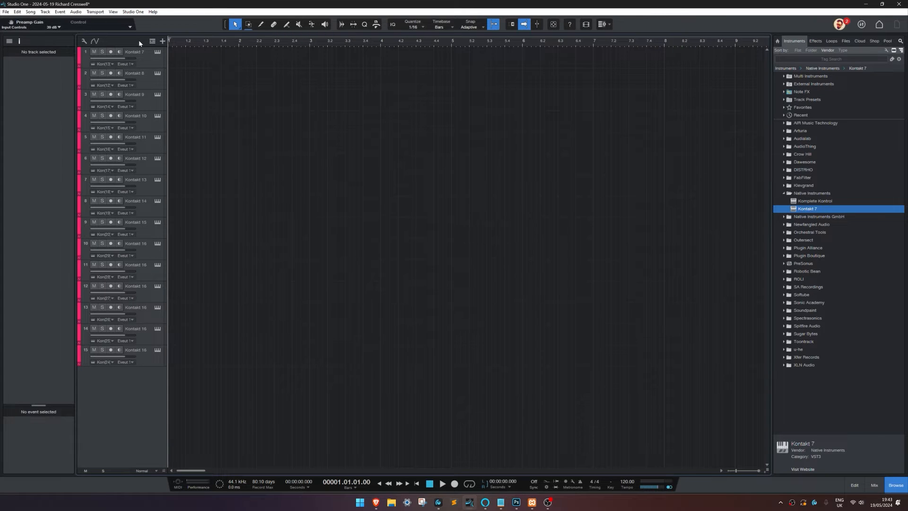
{"action": "left_click", "coordinate": [159, 67]}
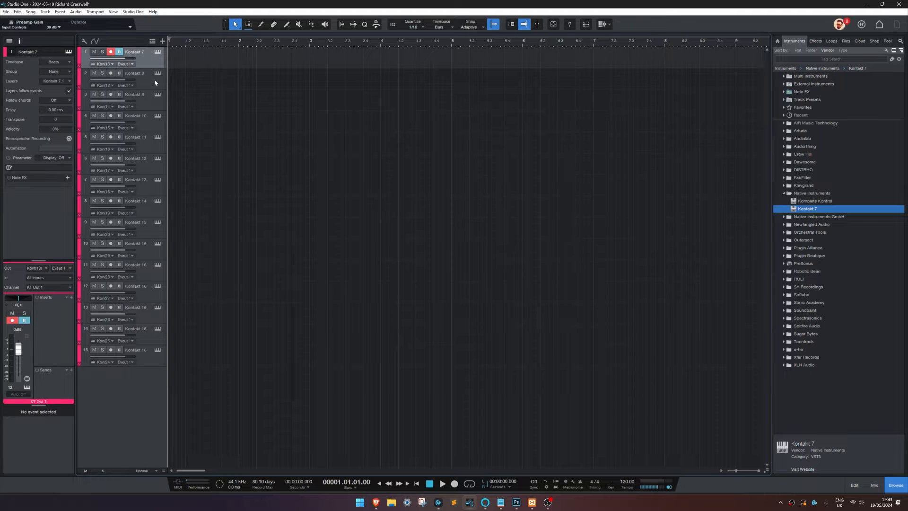
{"action": "left_click", "coordinate": [155, 83]}
{"action": "left_click", "coordinate": [152, 98]}
{"action": "left_click", "coordinate": [146, 122]}
{"action": "left_click", "coordinate": [148, 143]}
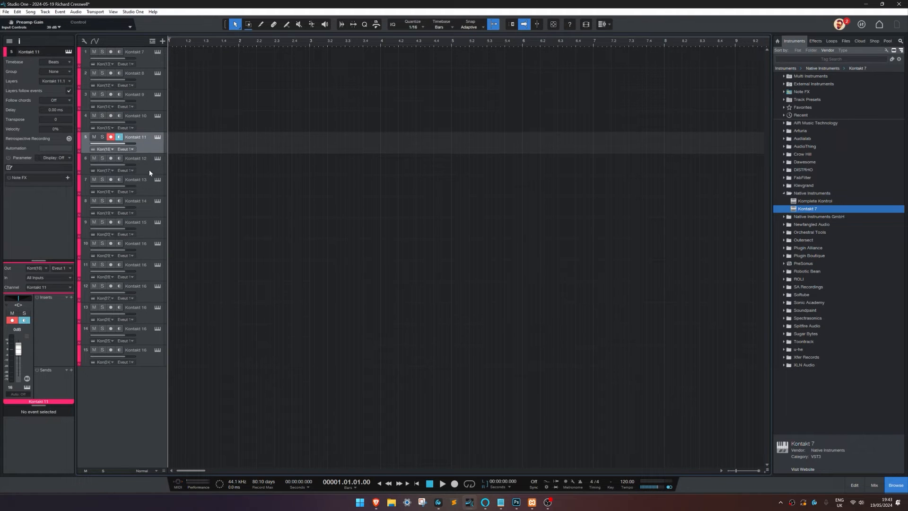
{"action": "left_click", "coordinate": [149, 172]}
{"action": "left_click", "coordinate": [147, 191]}
Step: Rename the first track as Bass Trombone Solo, copying the name from its loaded Kontakt instrument
{"action": "left_click", "coordinate": [143, 58]}
{"action": "left_click", "coordinate": [158, 53]}
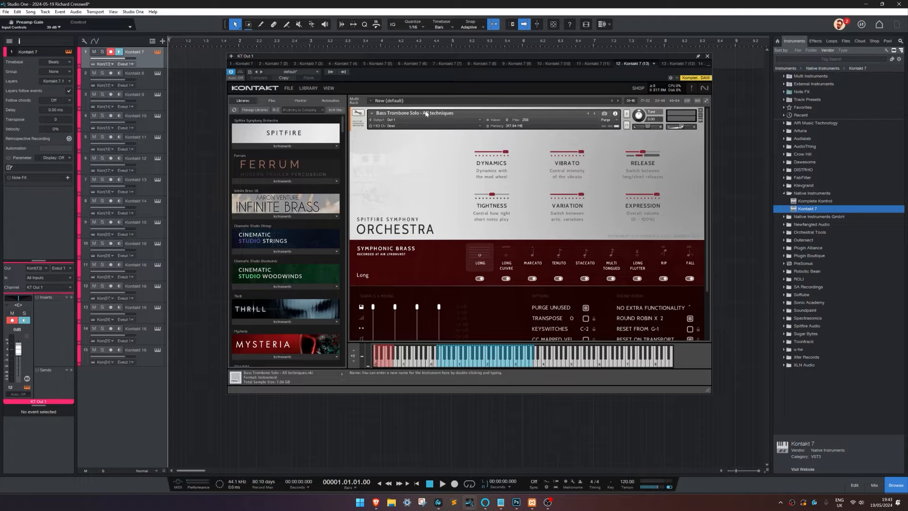
{"action": "left_click_drag", "start_coordinate": [419, 113], "coordinate": [293, 113]}
{"action": "key", "text": "ctrl+c"}
{"action": "double_click", "coordinate": [150, 53]}
{"action": "key", "text": "ctrl+v"}
Step: Rename the second track as Bass Trombones a2, copying the name from its loaded Kontakt instrument
{"action": "left_click", "coordinate": [148, 78]}
{"action": "left_click_drag", "start_coordinate": [417, 115], "coordinate": [376, 113]}
{"action": "key", "text": "ctrl+c"}
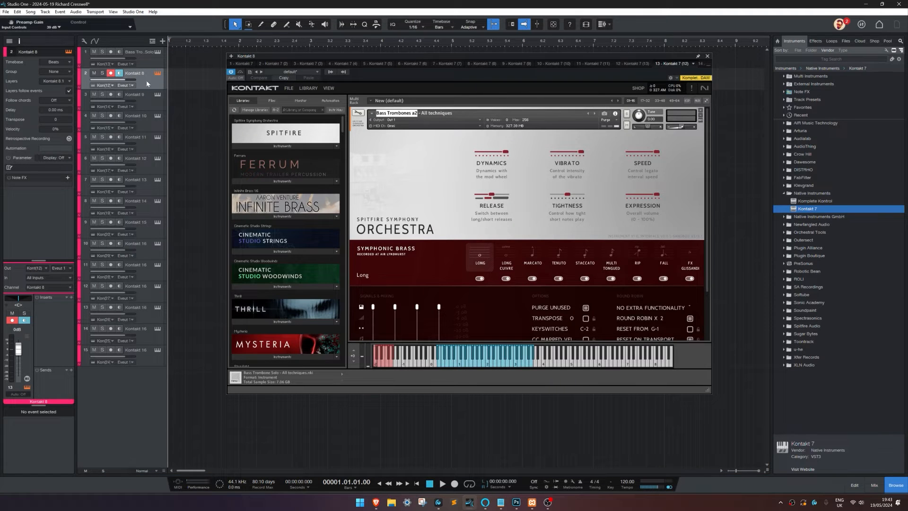
{"action": "double_click", "coordinate": [136, 73]}
{"action": "key", "text": "ctrl+v"}
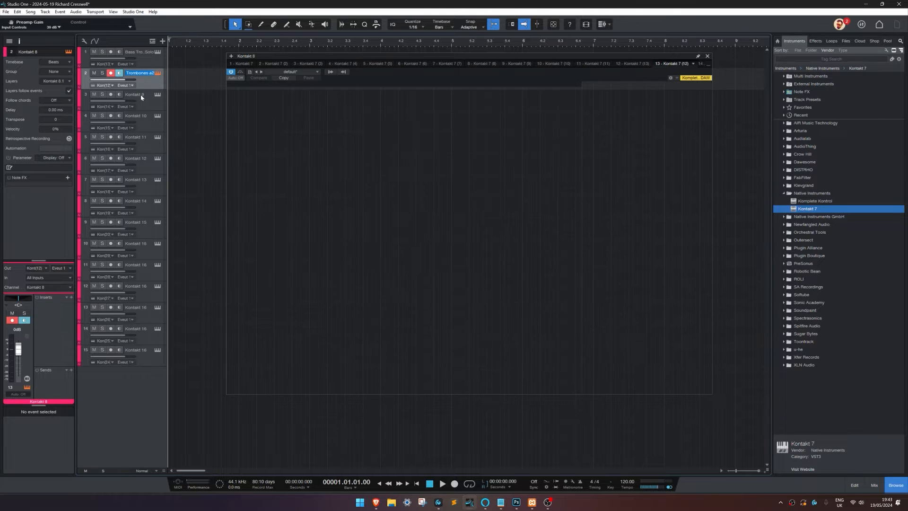
Step: Rename the third track as Cimbassi a2, copying the name from its loaded Kontakt instrument
{"action": "left_click", "coordinate": [140, 97]}
{"action": "left_click_drag", "start_coordinate": [404, 114], "coordinate": [371, 114]}
{"action": "key", "text": "ctrl+c"}
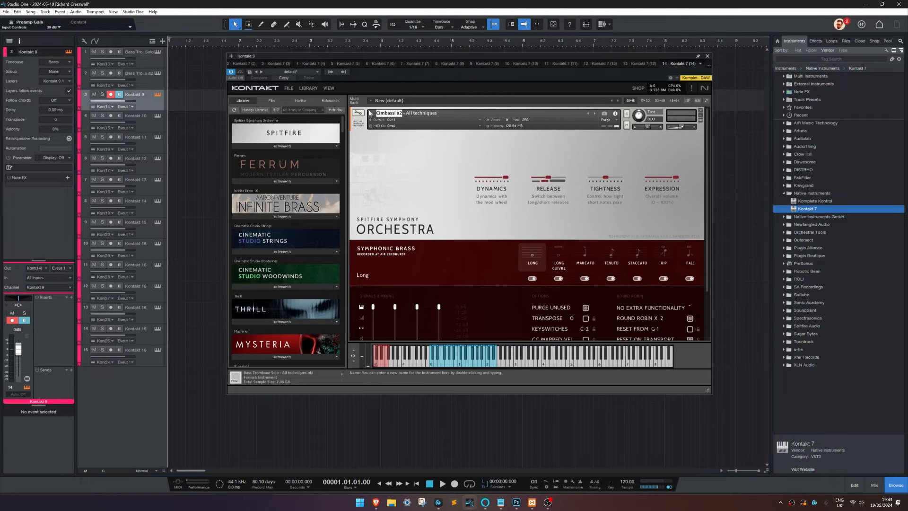
{"action": "double_click", "coordinate": [141, 95]}
{"action": "key", "text": "ctrl+v"}
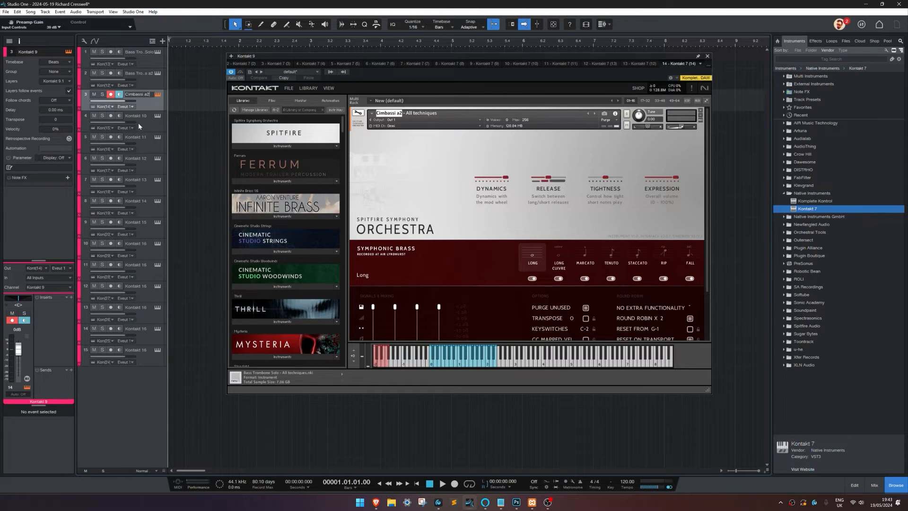
Step: Rename the fourth track as Contrabass Trombone Solo, copying the name from its loaded Kontakt instrument
{"action": "left_click", "coordinate": [139, 121]}
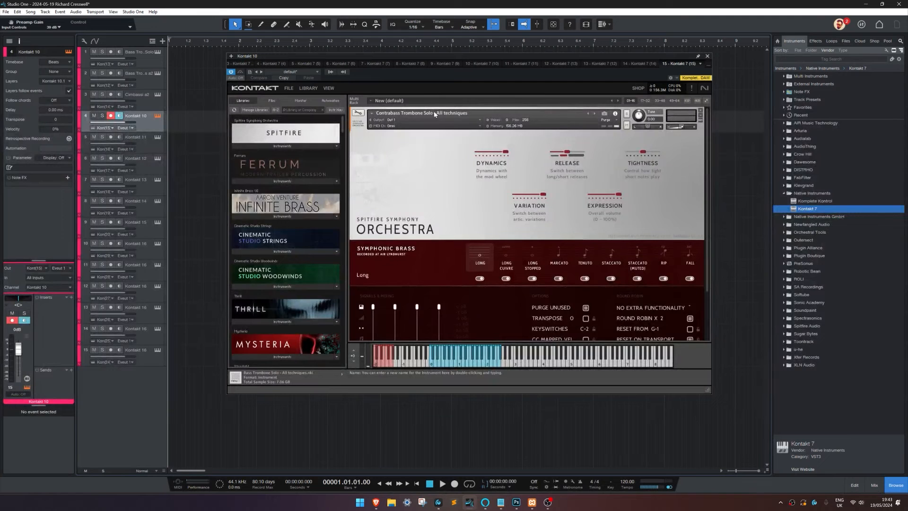
{"action": "left_click_drag", "start_coordinate": [433, 114], "coordinate": [376, 113]}
{"action": "key", "text": "ctrl+c"}
{"action": "double_click", "coordinate": [144, 116]}
{"action": "key", "text": "ctrl+v"}
Step: Rename the fifth track as Contrabass Tuba Solo, copying the name from its loaded Kontakt instrument
{"action": "left_click", "coordinate": [146, 141]}
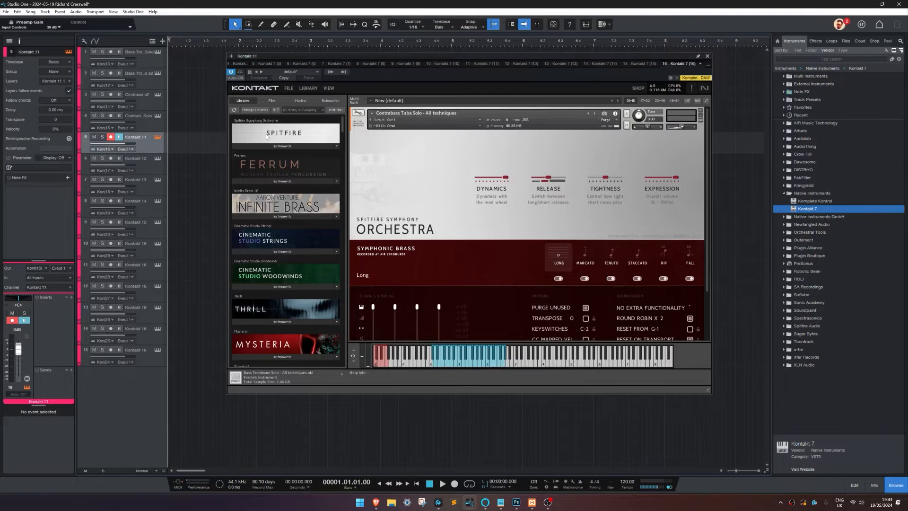
{"action": "left_click_drag", "start_coordinate": [423, 113], "coordinate": [376, 114]}
{"action": "key", "text": "ctrl+c"}
{"action": "double_click", "coordinate": [151, 137]}
{"action": "key", "text": "ctrl+v"}
Step: Rename the sixth track as Horn Solo, copying the name from its loaded Kontakt instrument
{"action": "left_click", "coordinate": [143, 160]}
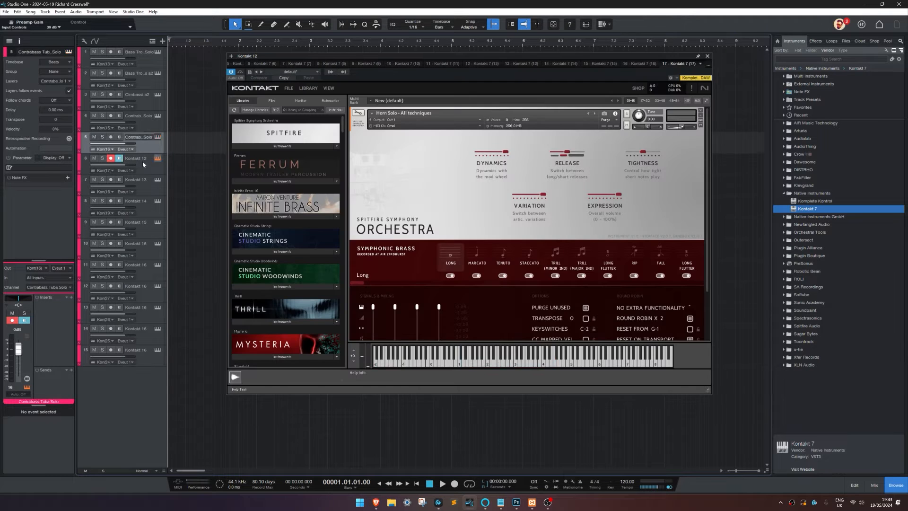
{"action": "left_click_drag", "start_coordinate": [396, 116], "coordinate": [376, 114]}
{"action": "key", "text": "ctrl+c"}
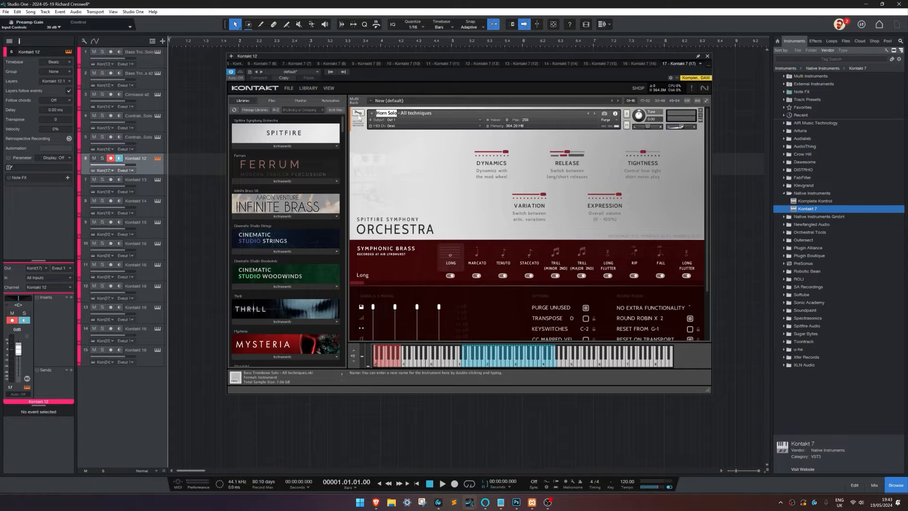
{"action": "double_click", "coordinate": [137, 158]}
{"action": "key", "text": "ctrl+v"}
Step: Rename the seventh track as Horns a2, copying the name from its loaded Kontakt instrument
{"action": "left_click", "coordinate": [142, 185]}
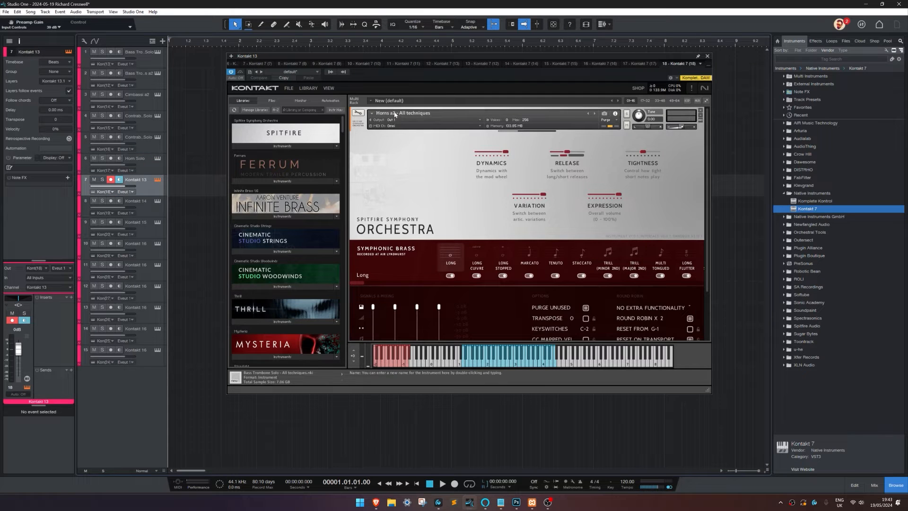
{"action": "left_click_drag", "start_coordinate": [394, 116], "coordinate": [376, 114]}
{"action": "key", "text": "ctrl+c"}
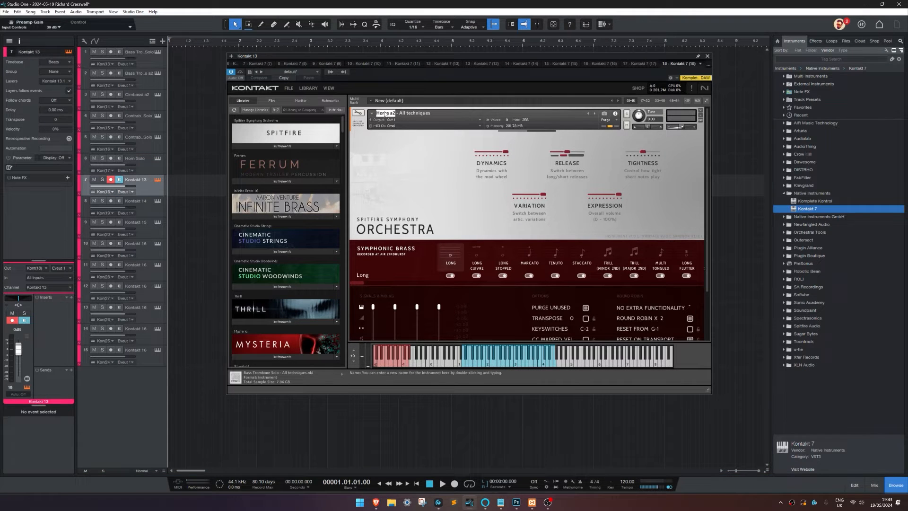
{"action": "double_click", "coordinate": [136, 180]}
{"action": "key", "text": "ctrl+v"}
Step: Rename the eighth track as Horns a6, copying the name from its loaded Kontakt instrument
{"action": "left_click", "coordinate": [149, 214]}
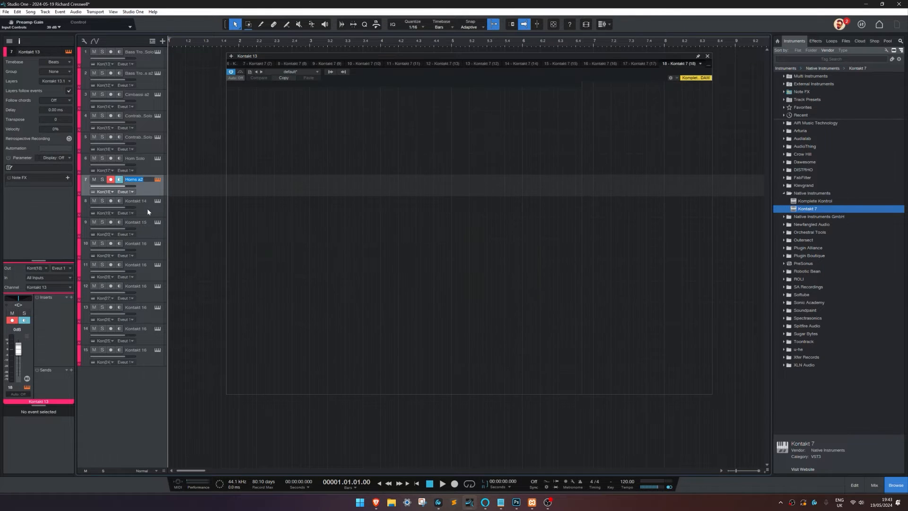
{"action": "double_click", "coordinate": [380, 114]}
{"action": "left_click_drag", "start_coordinate": [381, 114], "coordinate": [350, 115]}
{"action": "key", "text": "ctrl+c"}
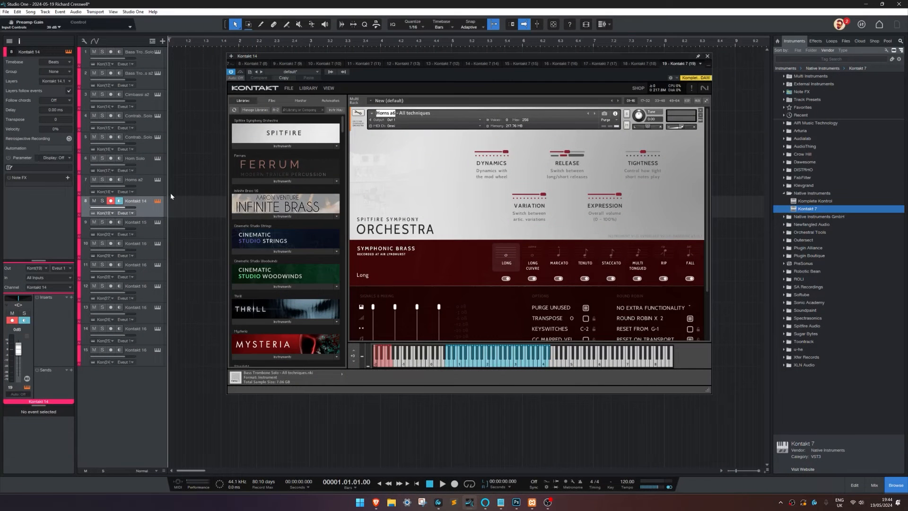
{"action": "double_click", "coordinate": [135, 201]}
{"action": "key", "text": "ctrl+v"}
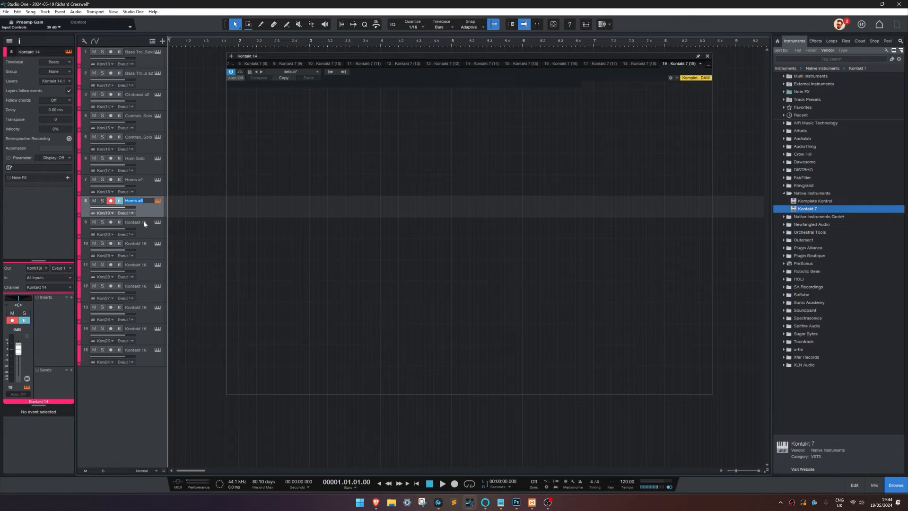
Step: Rename the ninth track as Tenor Trombone Solo, copying the name from its loaded Kontakt instrument
{"action": "left_click", "coordinate": [144, 224]}
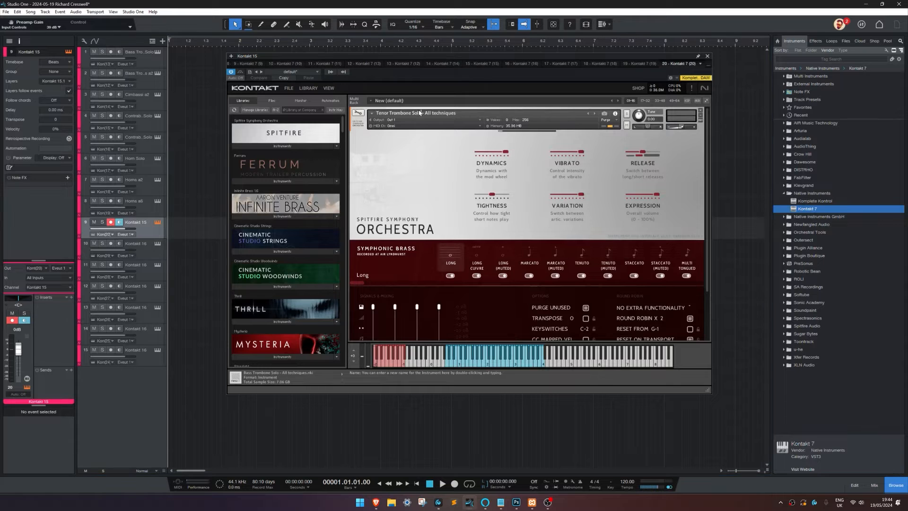
{"action": "left_click_drag", "start_coordinate": [420, 113], "coordinate": [376, 113]}
{"action": "double_click", "coordinate": [142, 223]}
Step: Rename the tenth track as Tenor Trombones a2, copying the name from its loaded Kontakt instrument
{"action": "left_click", "coordinate": [155, 246]}
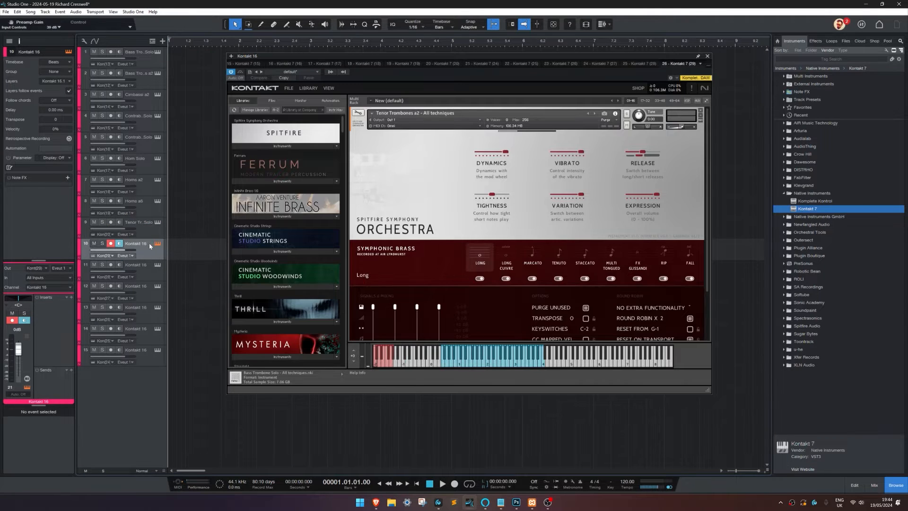
{"action": "left_click_drag", "start_coordinate": [420, 114], "coordinate": [375, 115]}
{"action": "key", "text": "ctrl+c"}
{"action": "double_click", "coordinate": [138, 244]}
{"action": "key", "text": "ctrl+v"}
Step: Rename the eleventh track as Trombones a6, copying the name from its loaded Kontakt instrument
{"action": "left_click", "coordinate": [144, 265]}
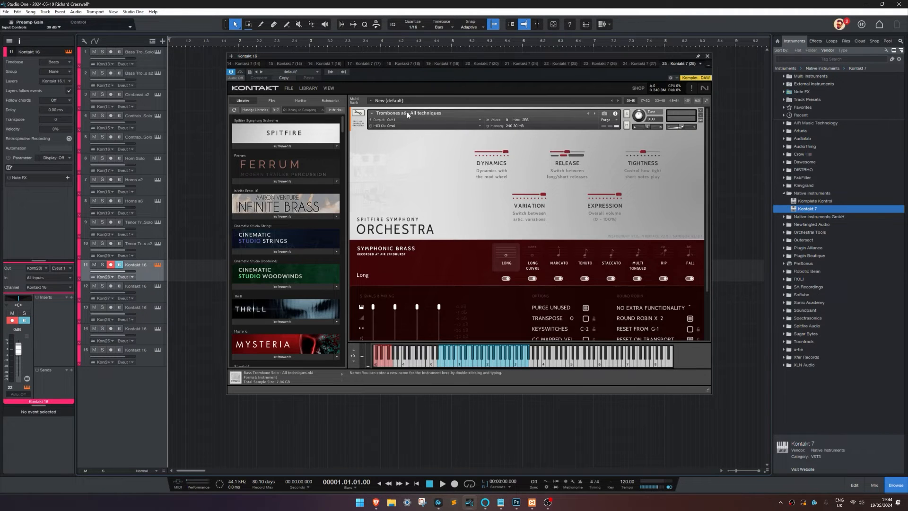
{"action": "left_click_drag", "start_coordinate": [408, 113], "coordinate": [376, 114]}
{"action": "key", "text": "ctrl+c"}
{"action": "double_click", "coordinate": [138, 265]}
{"action": "key", "text": "ctrl+v"}
Step: Rename the twelfth track as Trumpet Solo, copying the name from its loaded Kontakt instrument
{"action": "left_click", "coordinate": [142, 294]}
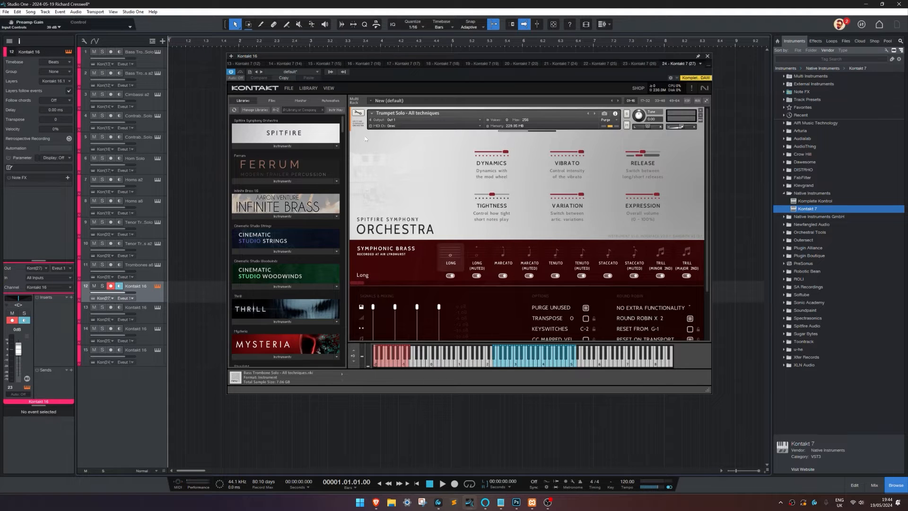
{"action": "left_click_drag", "start_coordinate": [407, 113], "coordinate": [376, 114]}
{"action": "key", "text": "ctrl+c"}
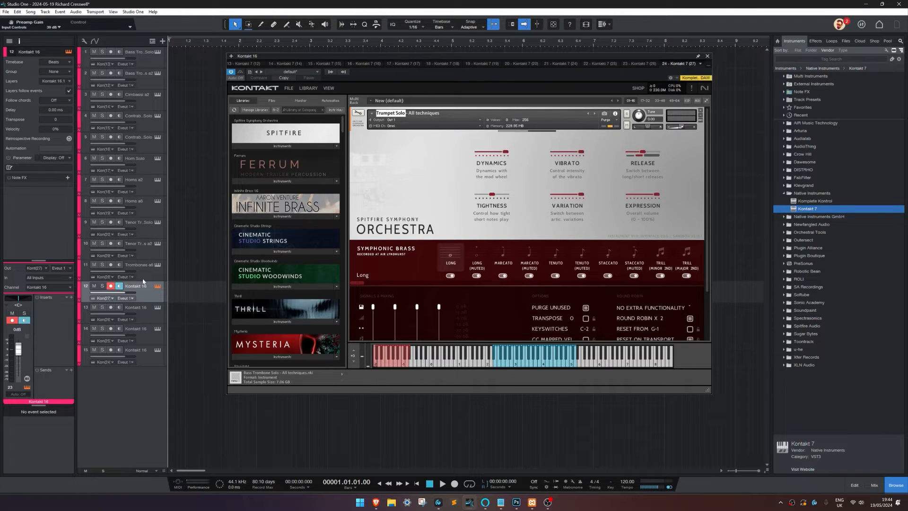
{"action": "double_click", "coordinate": [141, 285]}
{"action": "key", "text": "ctrl+v"}
Step: Rename the thirteenth track as Trumpets a2, copying the name from its loaded Kontakt instrument
{"action": "left_click", "coordinate": [141, 314]}
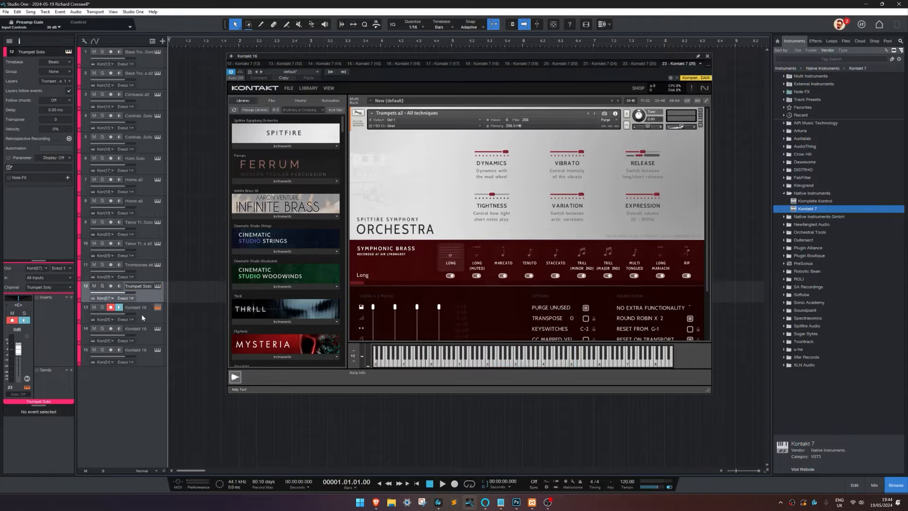
{"action": "left_click_drag", "start_coordinate": [405, 114], "coordinate": [376, 114]}
{"action": "double_click", "coordinate": [141, 308]}
{"action": "key", "text": "ctrl+v"}
{"action": "key", "text": "Return"}
Step: Rename the fourteenth track as Trumpets a6, copying the name from its loaded Kontakt instrument
{"action": "left_click", "coordinate": [143, 336]}
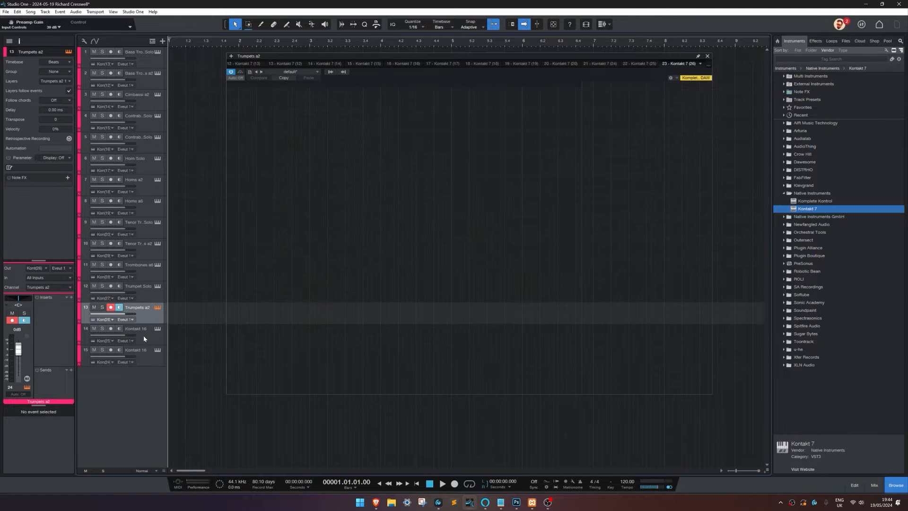
{"action": "left_click_drag", "start_coordinate": [403, 115], "coordinate": [376, 114]}
{"action": "double_click", "coordinate": [138, 330]}
{"action": "key", "text": "ctrl+v"}
{"action": "key", "text": "Return"}
Step: Rename the fifteenth track as Tuba Solo, copying the name from its loaded Kontakt instrument
{"action": "left_click", "coordinate": [146, 353]}
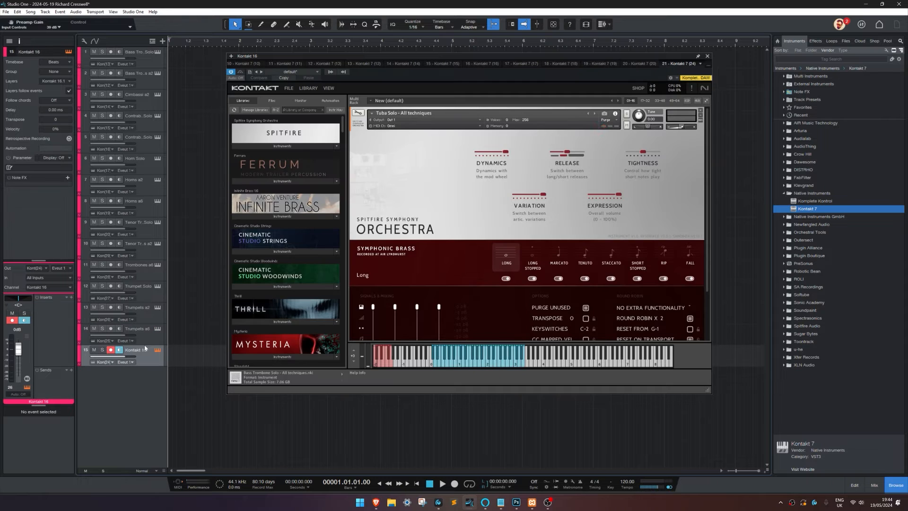
{"action": "left_click_drag", "start_coordinate": [397, 114], "coordinate": [375, 114]}
{"action": "key", "text": "ctrl+c"}
{"action": "double_click", "coordinate": [136, 350]}
{"action": "key", "text": "ctrl+v"}
{"action": "key", "text": "Return"}
Step: Audition the Tuba Solo's Long and Staccato articulations with its keyswitches, then return the instrument to Long
{"action": "left_click", "coordinate": [379, 365]}
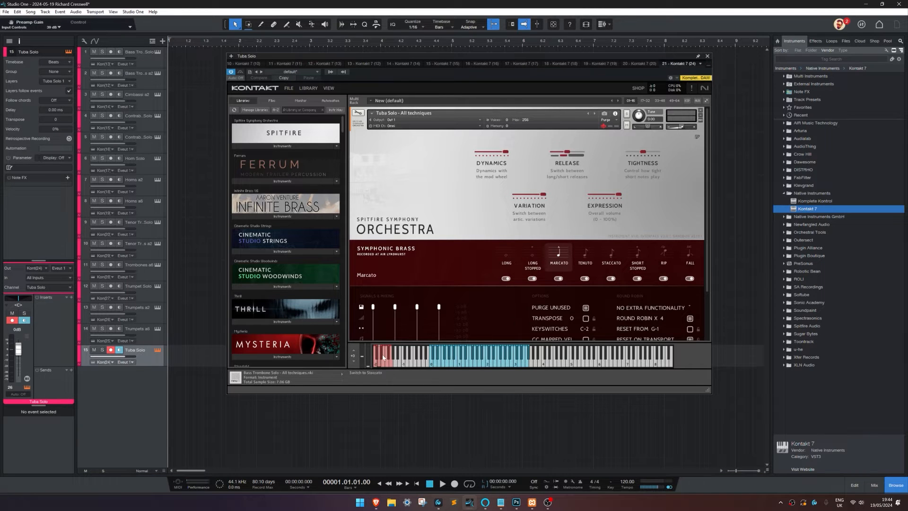
{"action": "left_click", "coordinate": [375, 363]}
{"action": "left_click", "coordinate": [459, 362]}
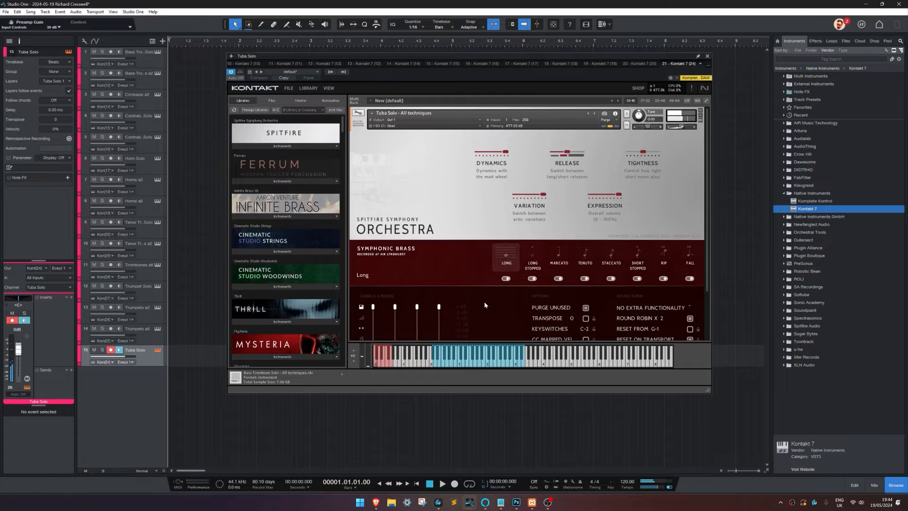
{"action": "left_click", "coordinate": [383, 364]}
{"action": "left_click", "coordinate": [468, 359]}
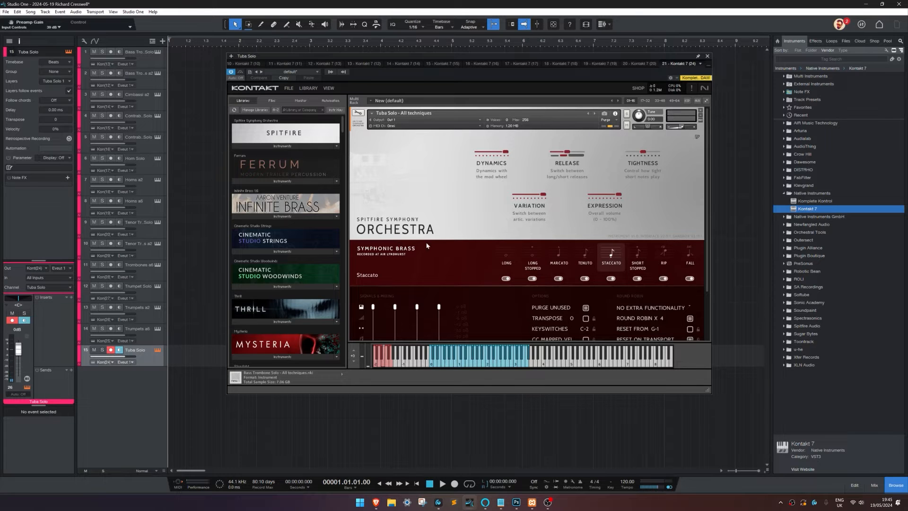
{"action": "left_click", "coordinate": [506, 253]}
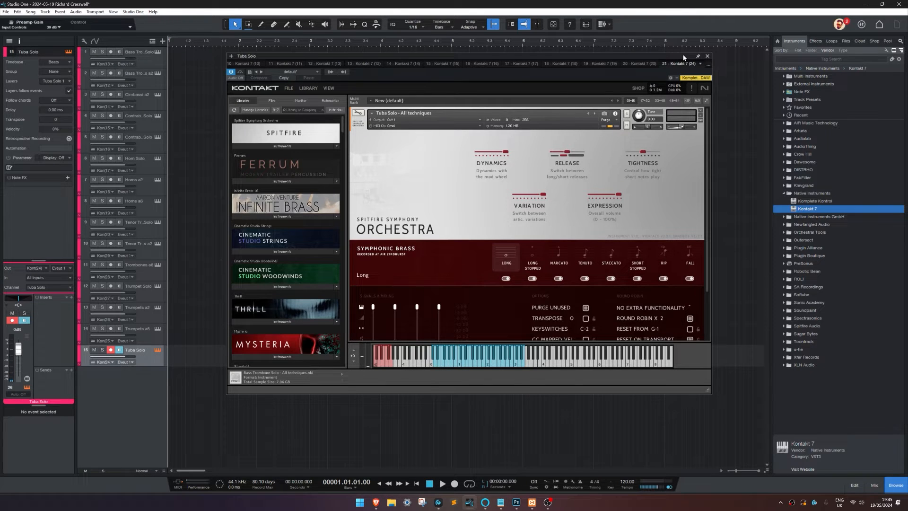
Step: Close the Tuba Solo's Kontakt window and hide the instrument browser
{"action": "left_click", "coordinate": [707, 56]}
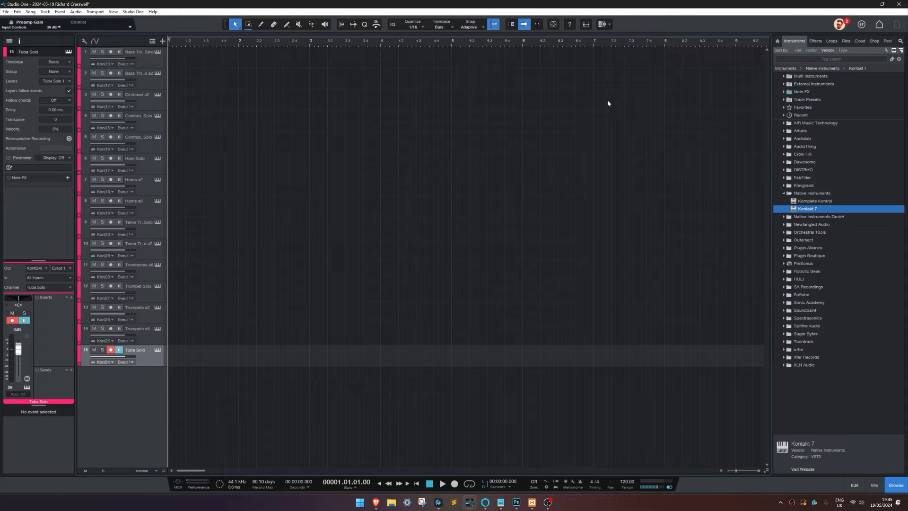
{"action": "left_click", "coordinate": [896, 485]}
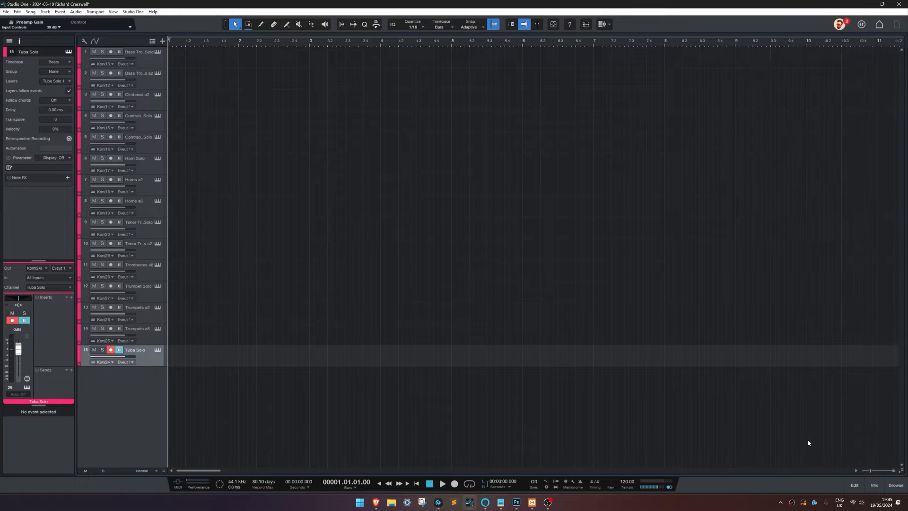
Step: Turn off monitoring and record arming on the Tuba Solo track, and widen the track list to fit the full names
{"action": "left_click", "coordinate": [119, 350]}
{"action": "left_click", "coordinate": [110, 349]}
{"action": "left_click_drag", "start_coordinate": [167, 378], "coordinate": [196, 373]}
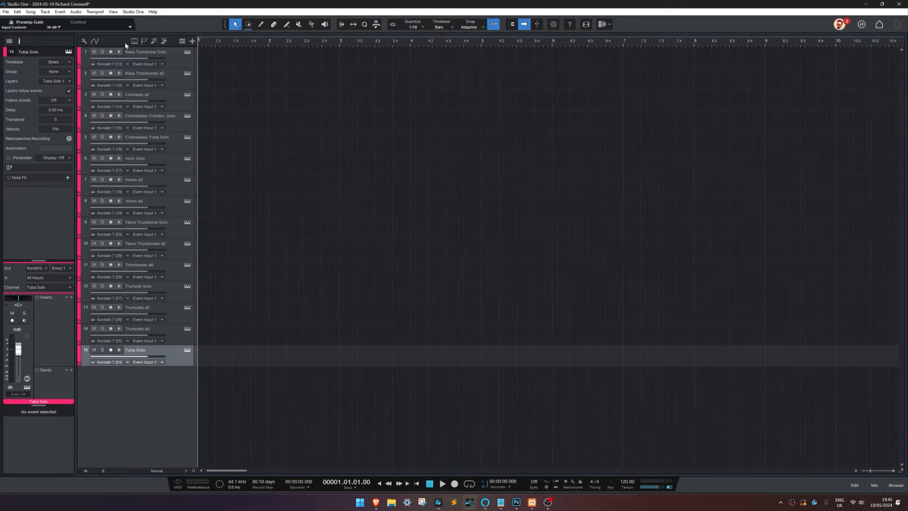
Step: Select all 15 tracks from Bass Trombone Solo to Tuba Solo and colour them red
{"action": "left_click", "coordinate": [170, 62]}
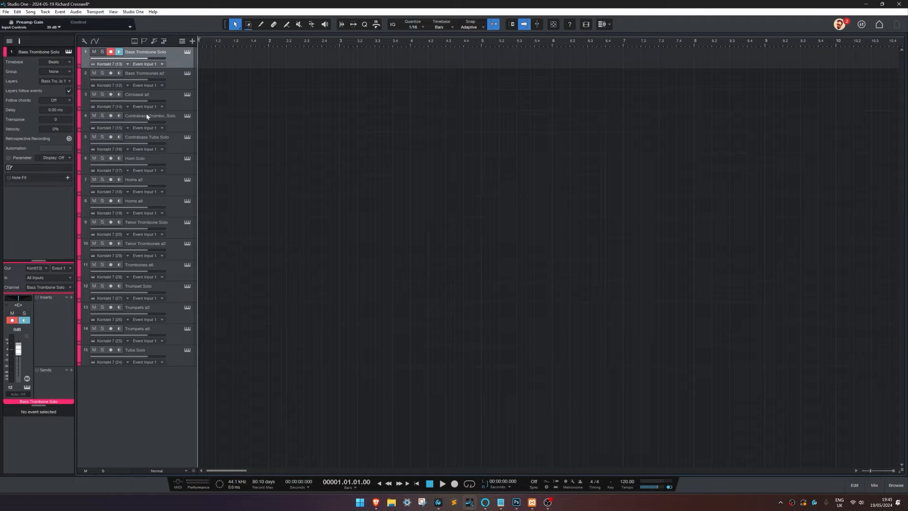
{"action": "left_click", "coordinate": [187, 53]}
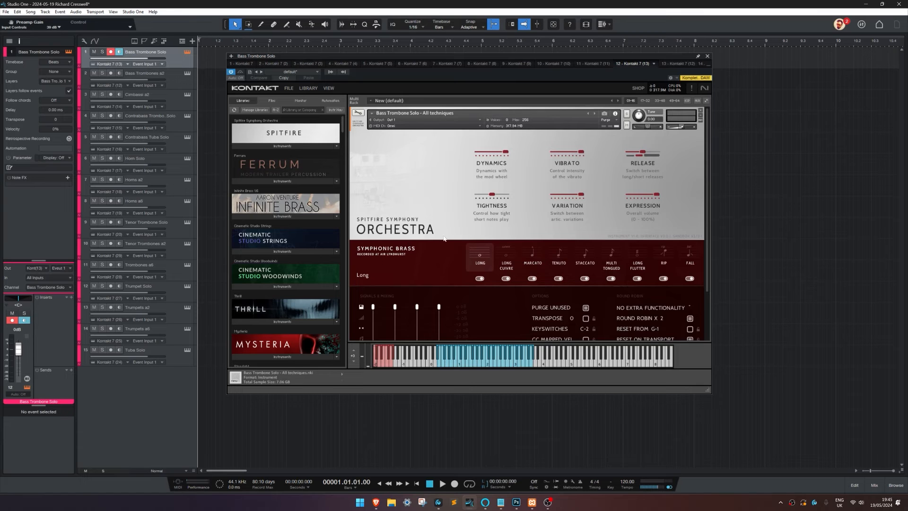
{"action": "left_click", "coordinate": [172, 352]}
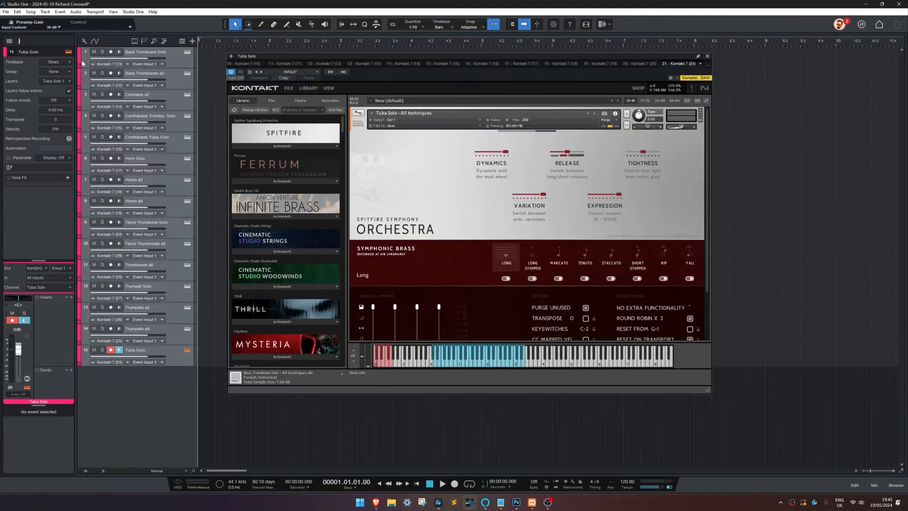
{"action": "left_click", "coordinate": [79, 58]}
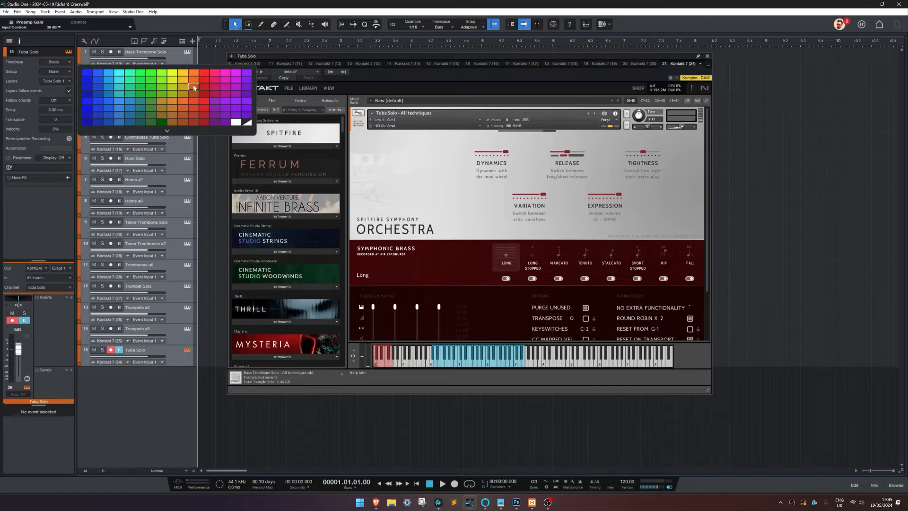
{"action": "left_click", "coordinate": [203, 91]}
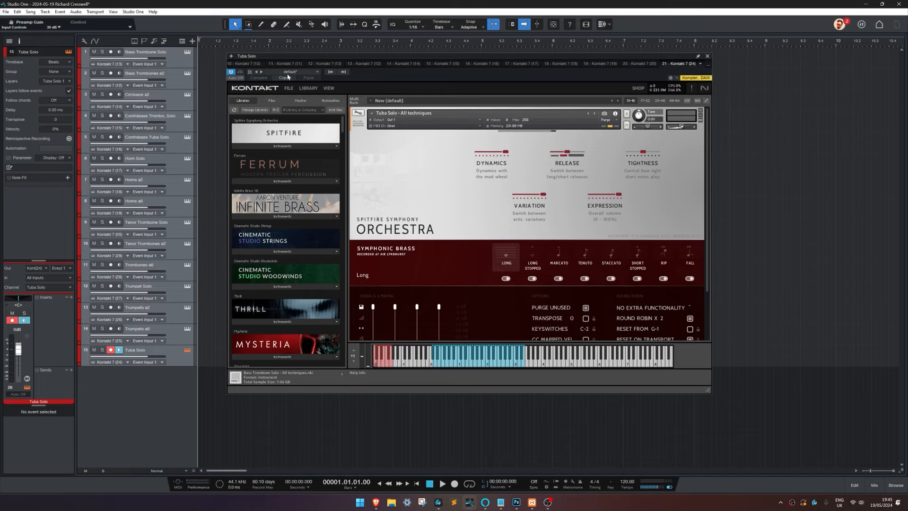
Step: Select the Bass Trombone Solo track to show its instrument, and save the song
{"action": "left_click", "coordinate": [184, 65]}
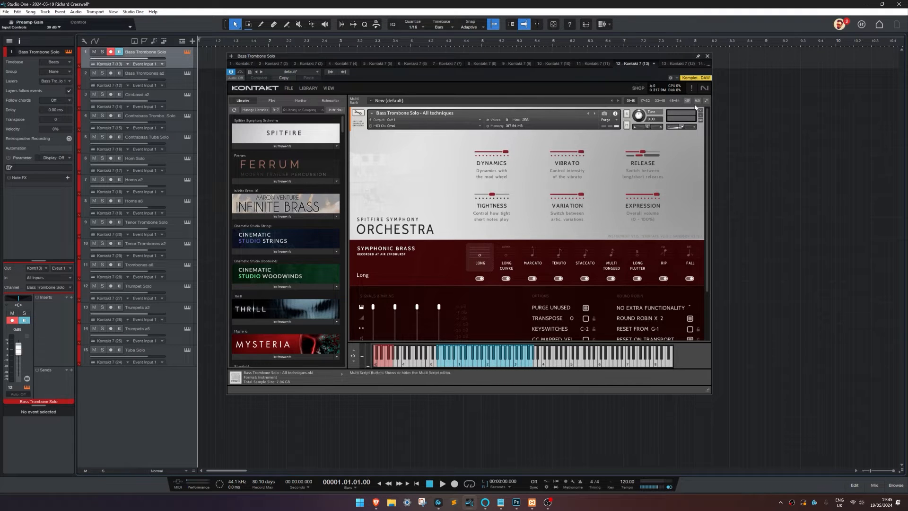
{"action": "key", "text": "ctrl+s"}
Step: Switch the Bass Trombone Solo's Kontakt to Single View and move its window away from the track list
{"action": "left_click", "coordinate": [331, 90]}
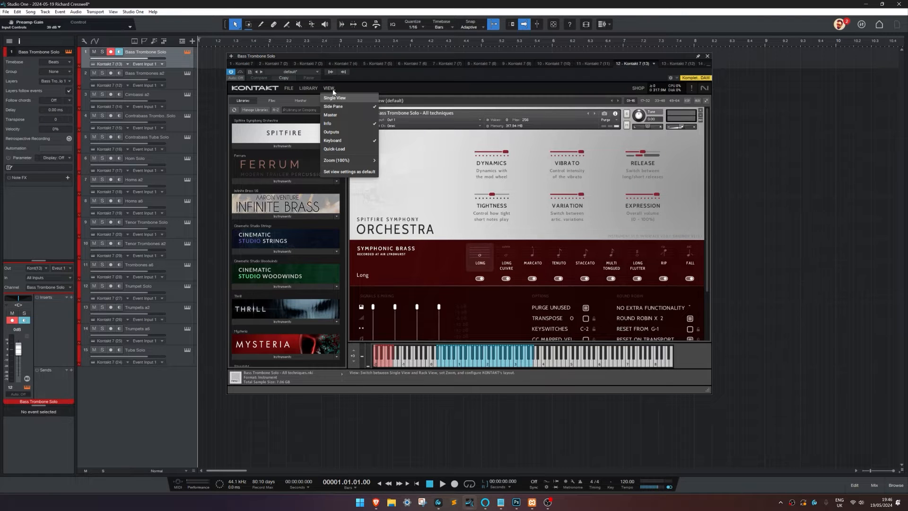
{"action": "left_click", "coordinate": [335, 98]}
{"action": "left_click_drag", "start_coordinate": [385, 72], "coordinate": [660, 75]}
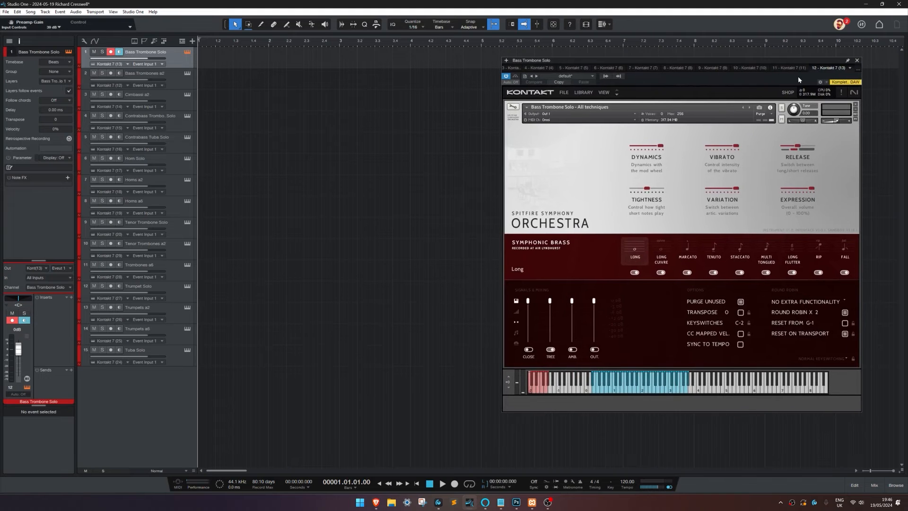
{"action": "left_click_drag", "start_coordinate": [786, 62], "coordinate": [732, 50]}
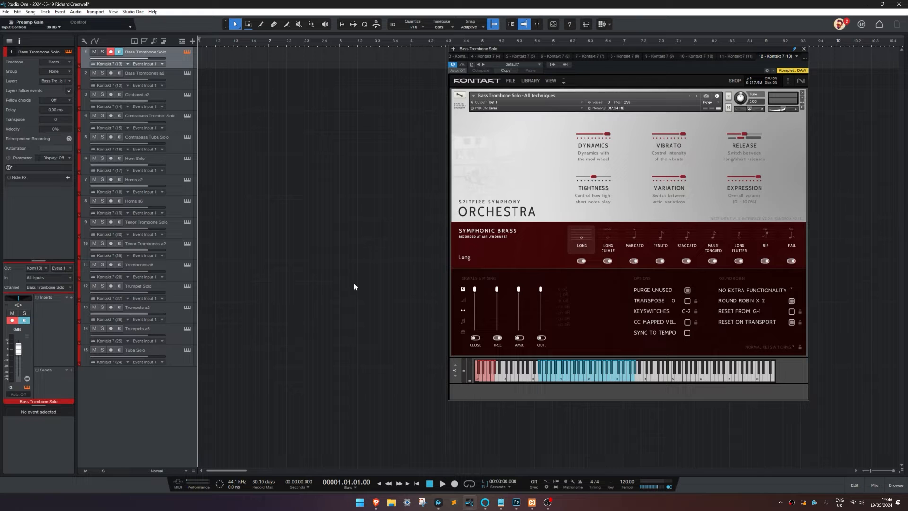
Step: Open the Sound Variations editor for Bass Trombone Solo, close the note editor, and arrange the variations and Kontakt windows side by side
{"action": "left_click", "coordinate": [855, 485]}
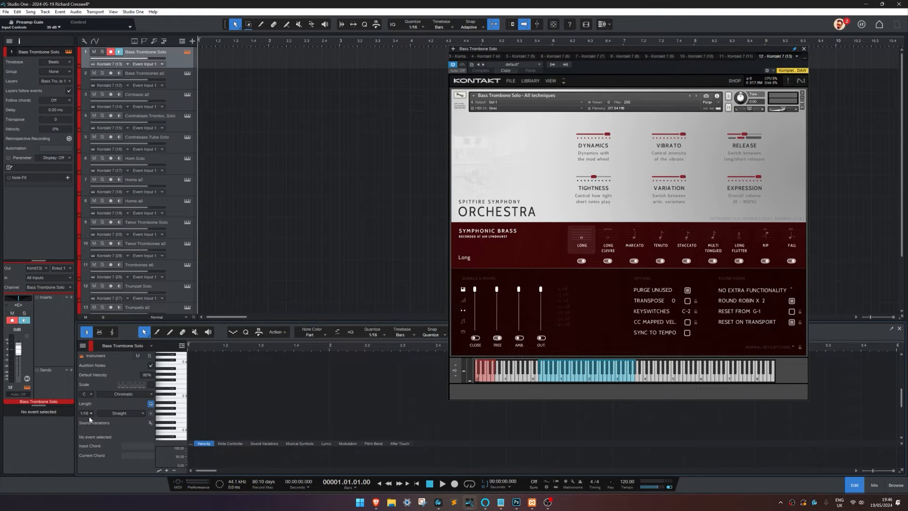
{"action": "left_click", "coordinate": [150, 423]}
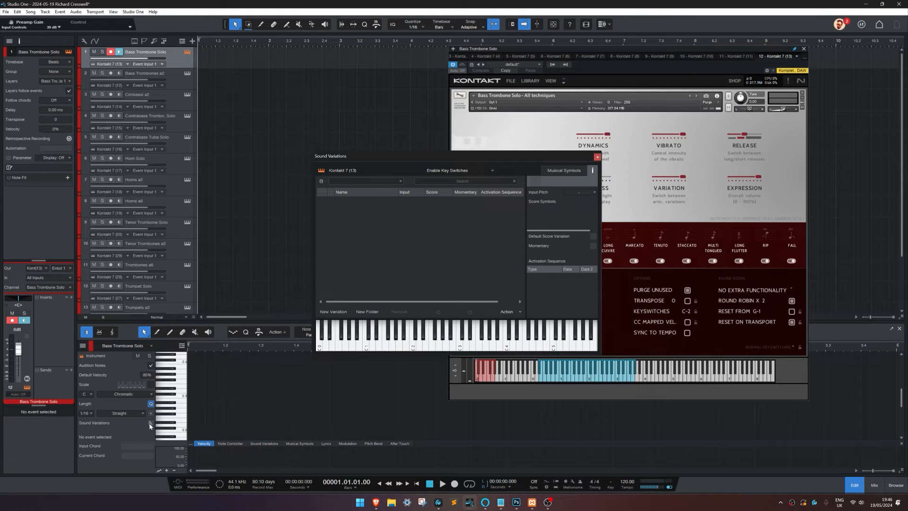
{"action": "left_click", "coordinate": [856, 487]}
{"action": "left_click_drag", "start_coordinate": [539, 156], "coordinate": [445, 153]}
{"action": "left_click_drag", "start_coordinate": [604, 50], "coordinate": [665, 52]}
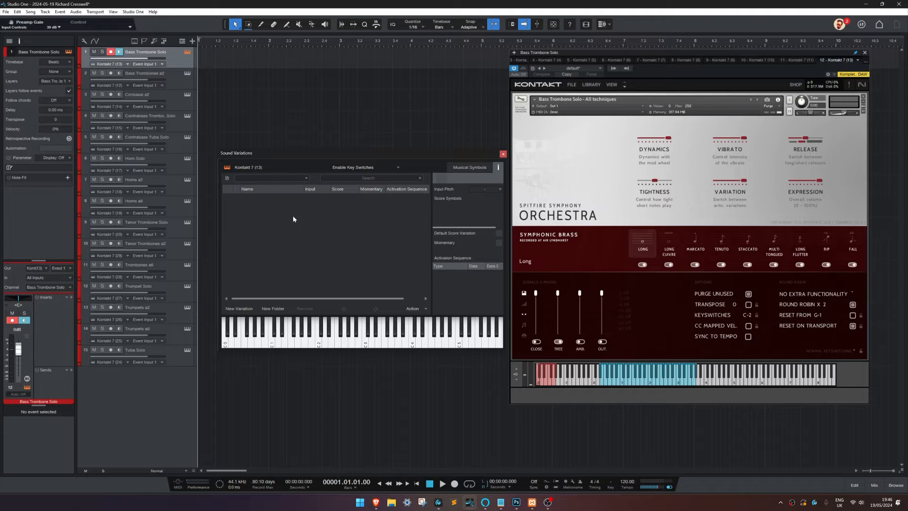
Step: Add a sound variation for Bass Trombone Solo with its input pitch and activation note both set to C -2
{"action": "left_click", "coordinate": [243, 310]}
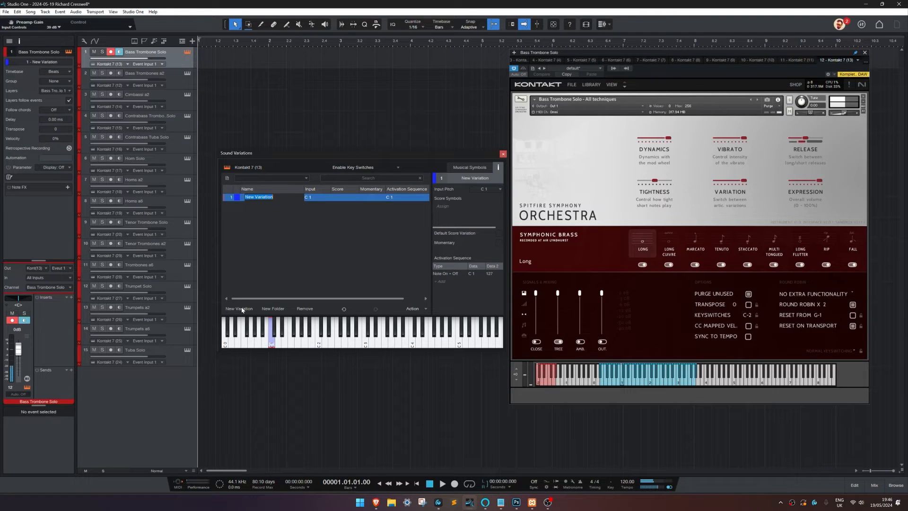
{"action": "left_click", "coordinate": [311, 198]}
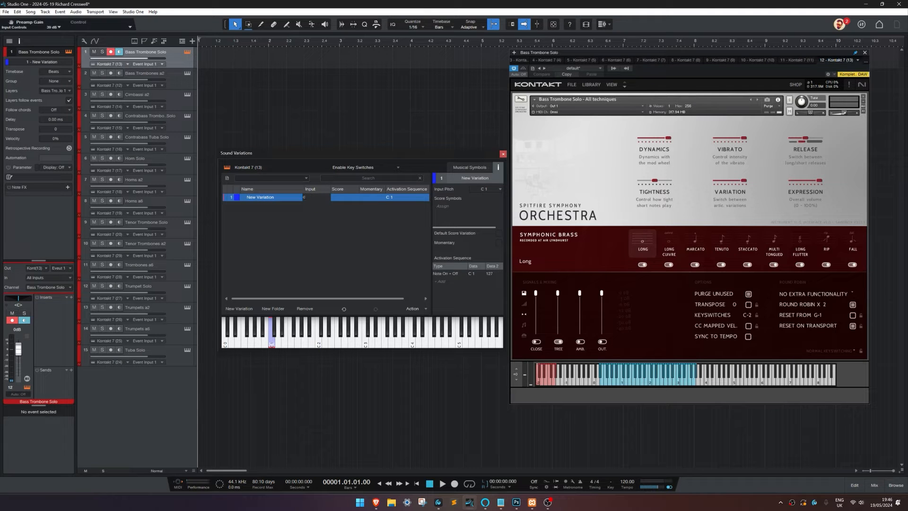
{"action": "key", "text": "Return"}
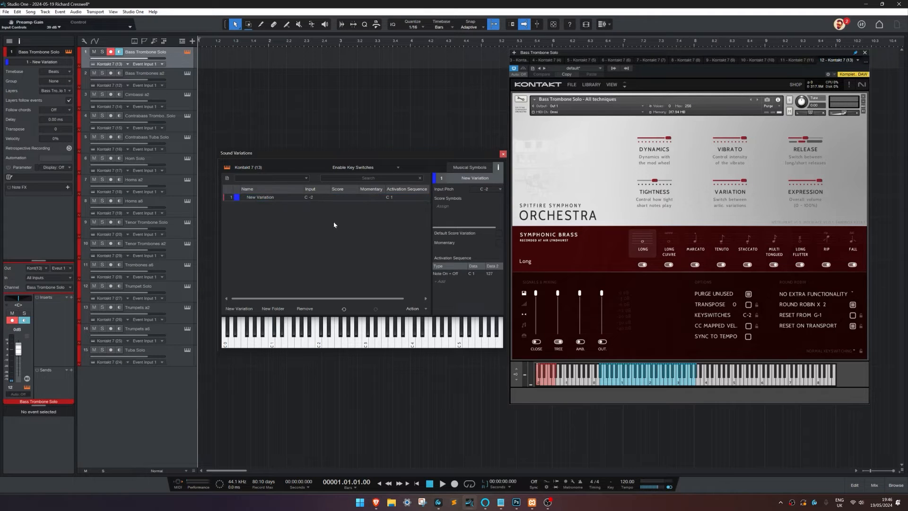
{"action": "left_click", "coordinate": [384, 197]}
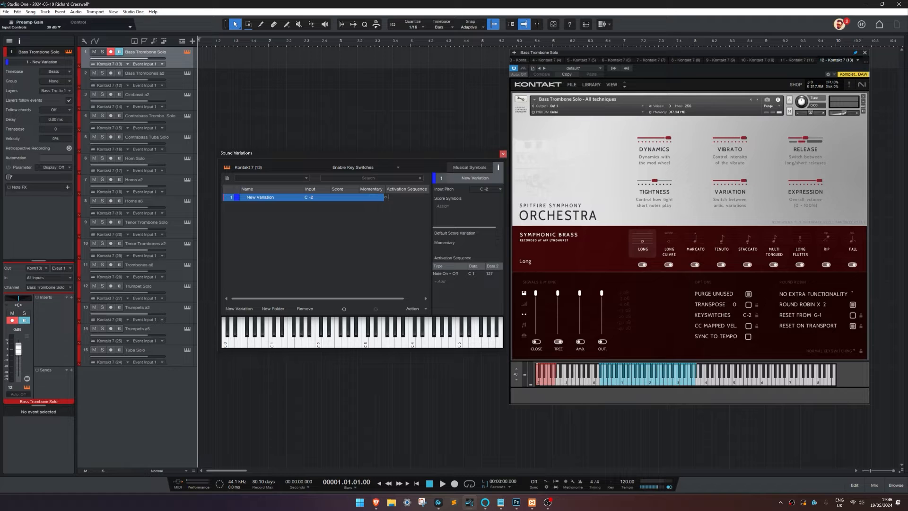
{"action": "key", "text": "Return"}
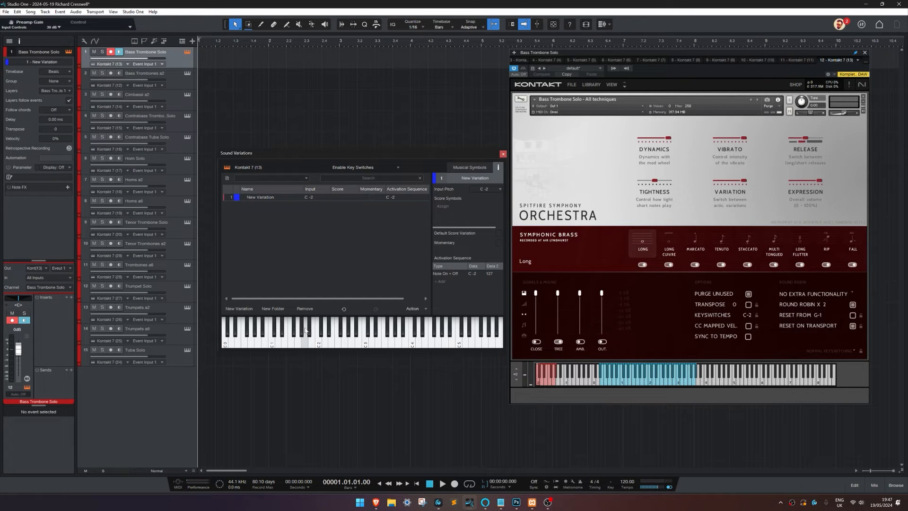
Step: Switch the Kontakt instrument through its Long Cuivre, Marcato and Tenuto articulations
{"action": "left_click", "coordinate": [669, 247]}
{"action": "left_click", "coordinate": [695, 243]}
{"action": "left_click", "coordinate": [720, 245]}
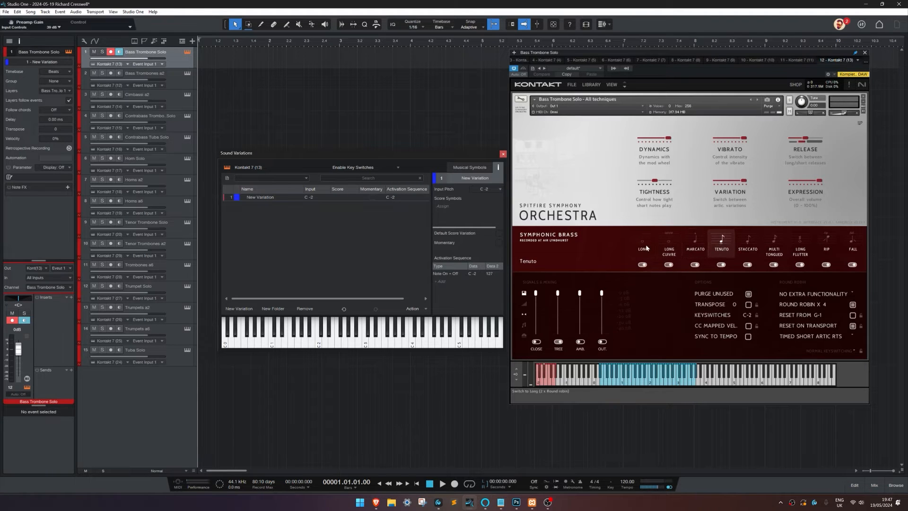
Step: Add eight more sound variations after the first, covering C# -2 up to G# -2 in consecutive semitones
{"action": "left_click", "coordinate": [277, 197]}
{"action": "left_click", "coordinate": [245, 308]}
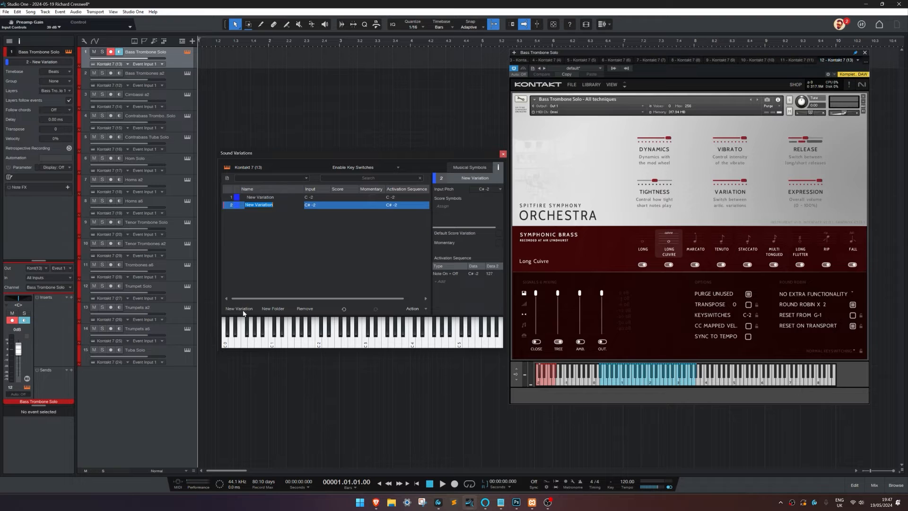
{"action": "left_click", "coordinate": [245, 309]}
{"action": "left_click", "coordinate": [244, 309]}
{"action": "left_click", "coordinate": [243, 310]}
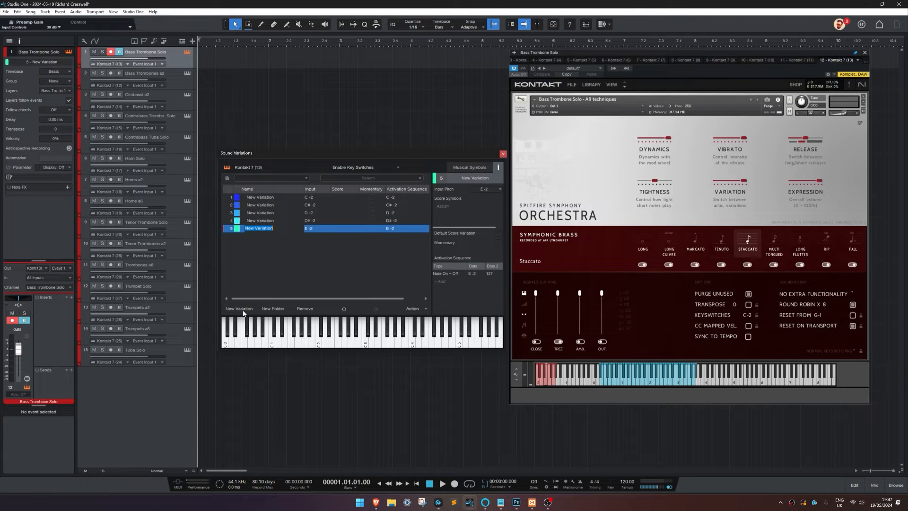
{"action": "left_click", "coordinate": [244, 310]}
{"action": "left_click", "coordinate": [244, 310]}
{"action": "left_click", "coordinate": [244, 310]}
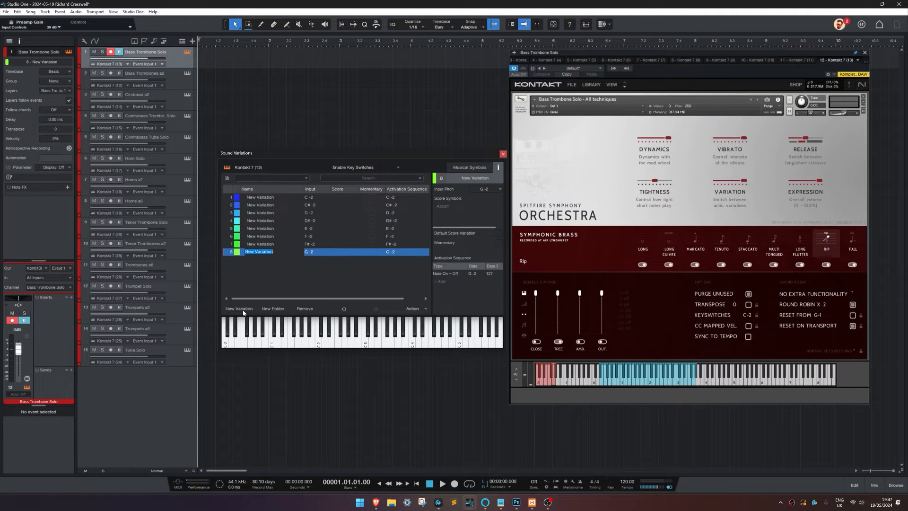
{"action": "left_click", "coordinate": [244, 310]}
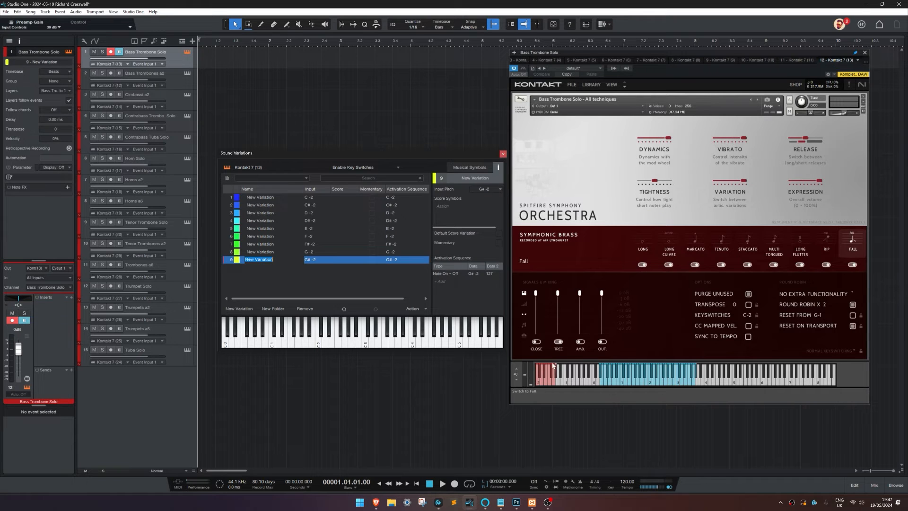
Step: Select the variations one after another and check which articulation each switches to in the Kontakt instrument
{"action": "left_click", "coordinate": [265, 206]}
{"action": "left_click", "coordinate": [261, 213]}
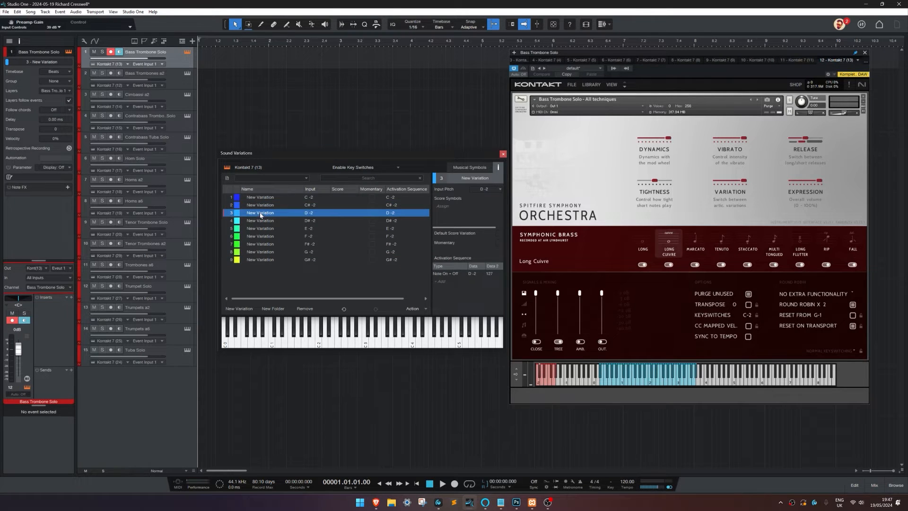
{"action": "left_click", "coordinate": [260, 221]}
{"action": "left_click", "coordinate": [258, 229]}
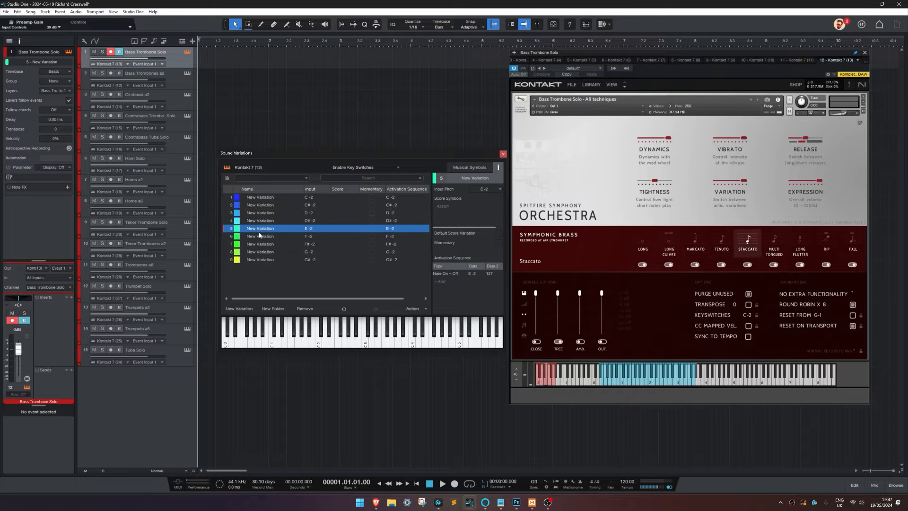
{"action": "left_click", "coordinate": [260, 236]}
{"action": "left_click", "coordinate": [260, 244]}
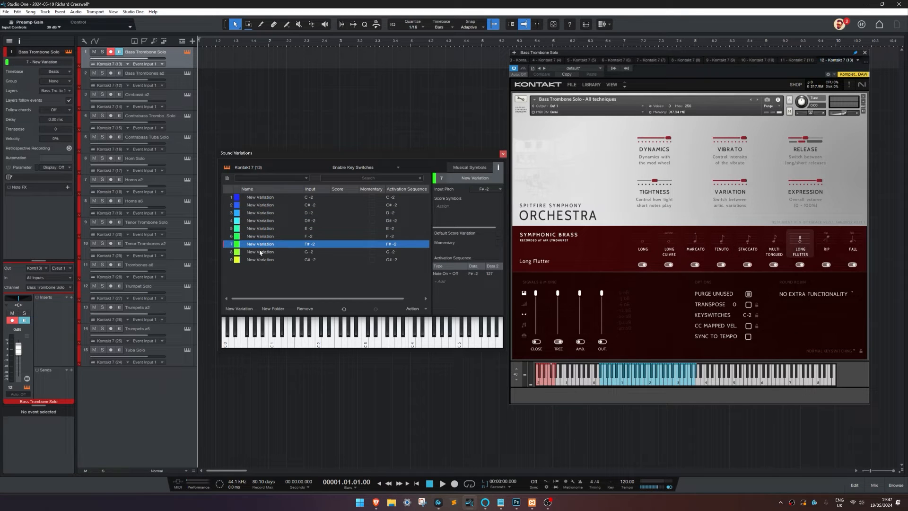
{"action": "left_click", "coordinate": [260, 252]}
{"action": "left_click", "coordinate": [542, 381]}
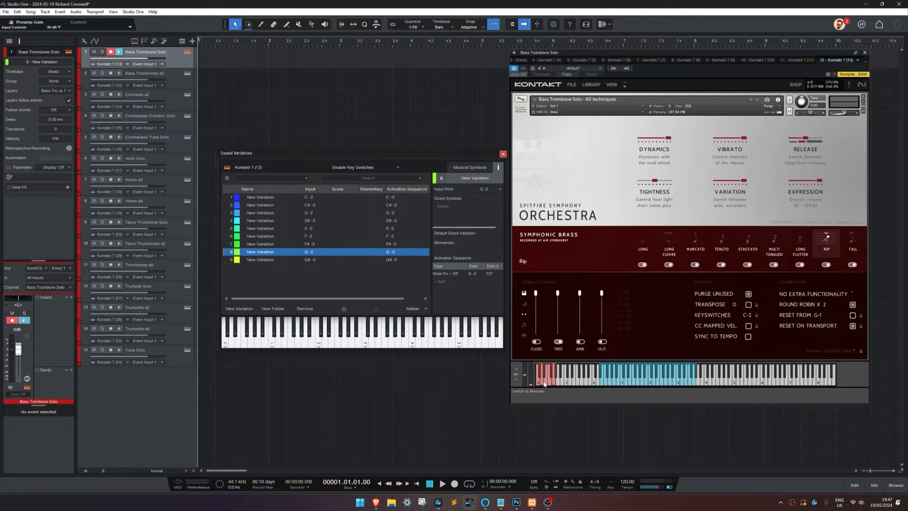
{"action": "left_click", "coordinate": [750, 251]}
{"action": "left_click", "coordinate": [261, 221]}
{"action": "left_click", "coordinate": [263, 212]}
{"action": "left_click", "coordinate": [261, 221]}
{"action": "left_click", "coordinate": [262, 235]}
{"action": "left_click", "coordinate": [268, 198]}
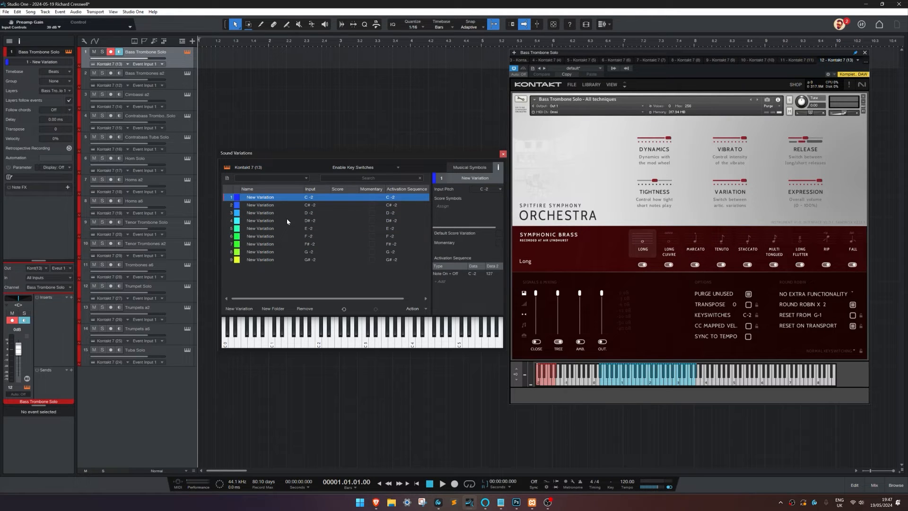
Step: Rename the C -2 variation to Long and the C# -2 variation to Long Cuivre
{"action": "double_click", "coordinate": [265, 198]}
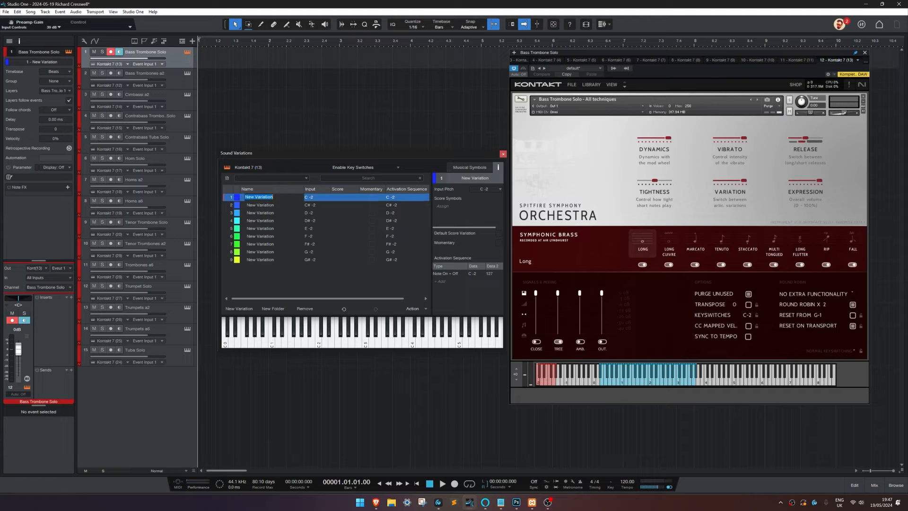
{"action": "type", "text": "Long"}
{"action": "key", "text": "Tab"}
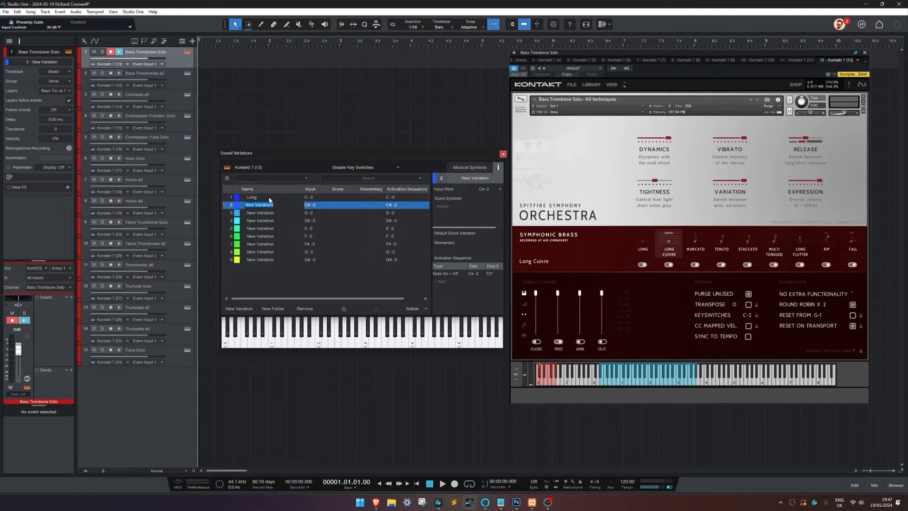
{"action": "type", "text": "Long Cuivre"}
{"action": "key", "text": "Tab"}
Step: Rename the D -2, D# -2 and E -2 variations to Marcato, Tenuto and Staccato
{"action": "type", "text": "Marcato"}
{"action": "key", "text": "Tab"}
{"action": "type", "text": "Tenut"}
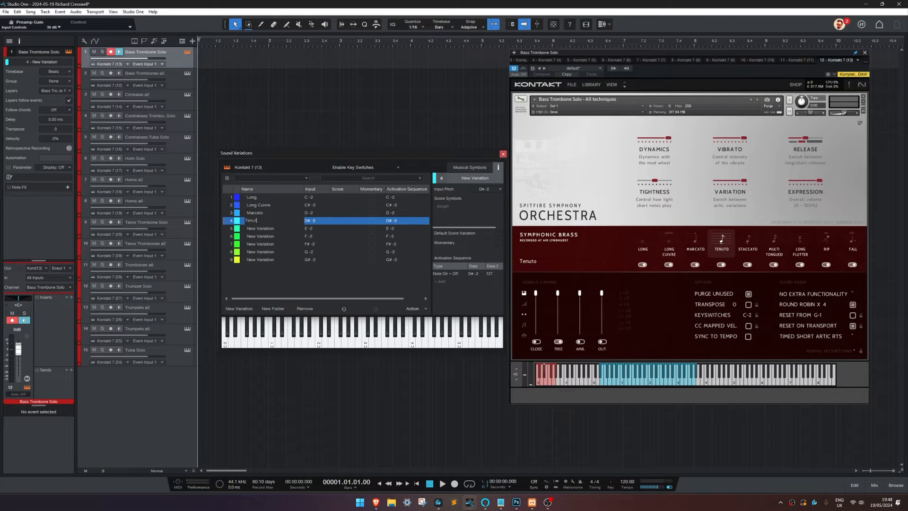
{"action": "type", "text": "o"}
{"action": "key", "text": "Tab"}
{"action": "type", "text": "Staccato"}
{"action": "key", "text": "Tab"}
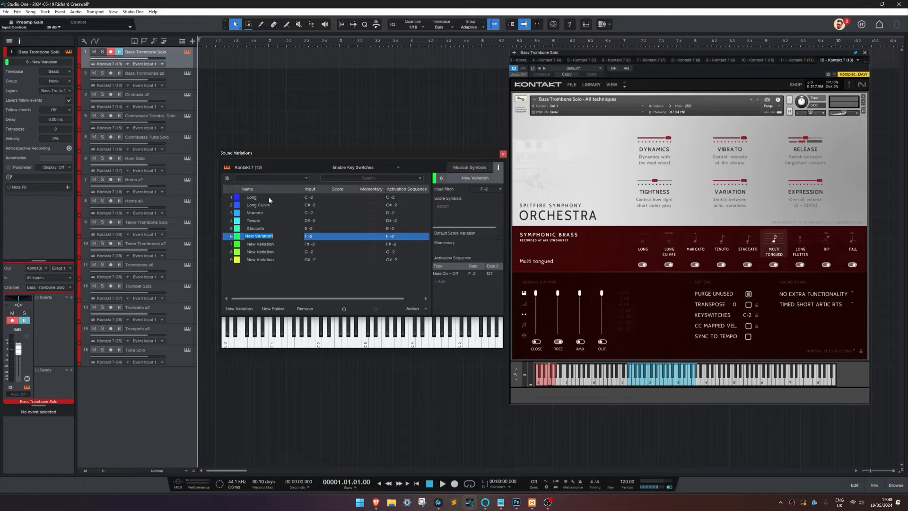
Step: Rename the F -2 variation to Multi Tongued and the F# -2 variation to Long Flutter
{"action": "type", "text": "Multi Tongued"}
{"action": "key", "text": "Tab"}
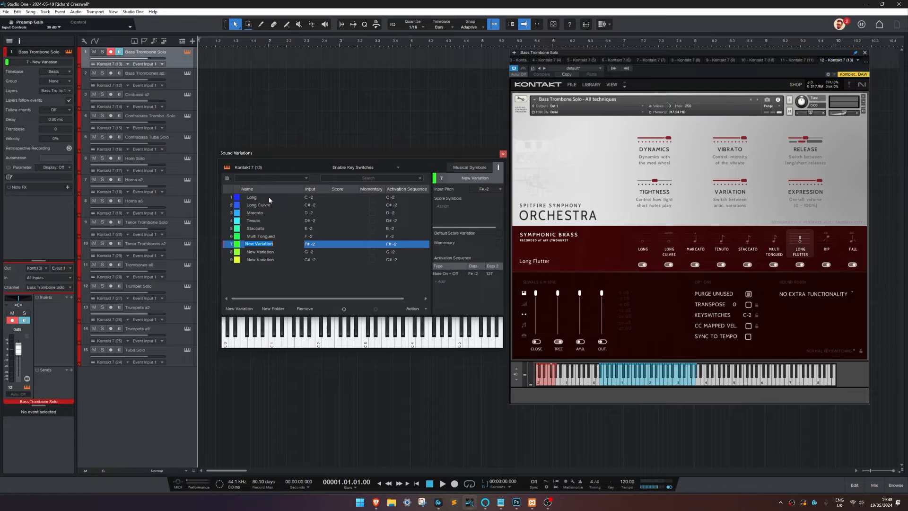
{"action": "type", "text": "Long Flutter"}
{"action": "key", "text": "Tab"}
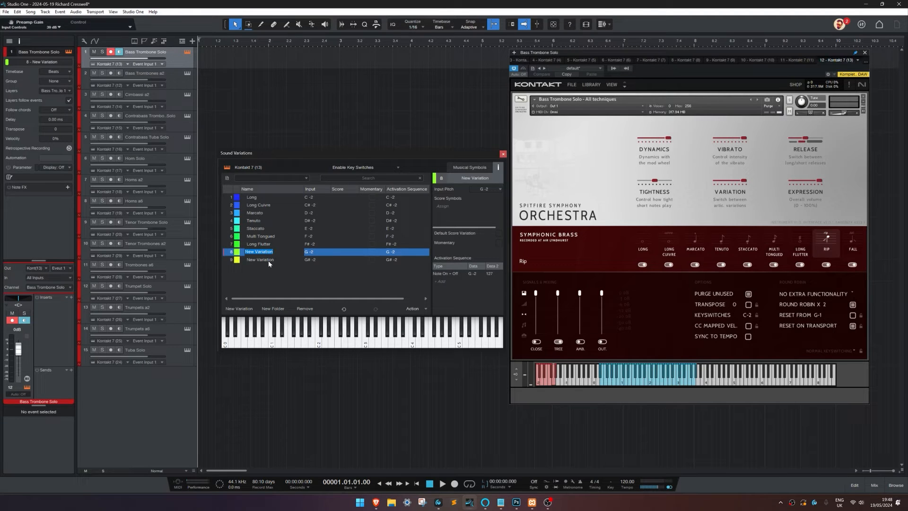
Step: Rename the G -2 variation to Rip and the G# -2 variation to Fall
{"action": "key", "text": "Tab"}
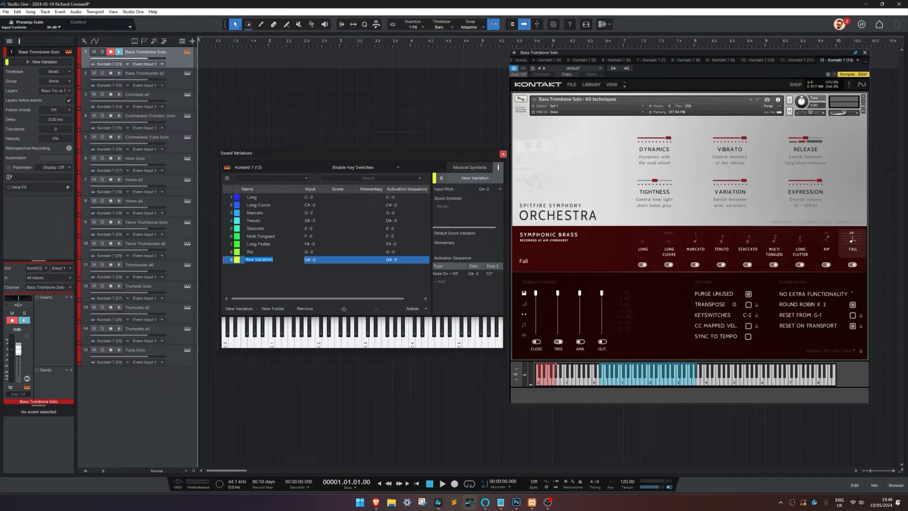
{"action": "type", "text": "Fall"}
{"action": "key", "text": "Return"}
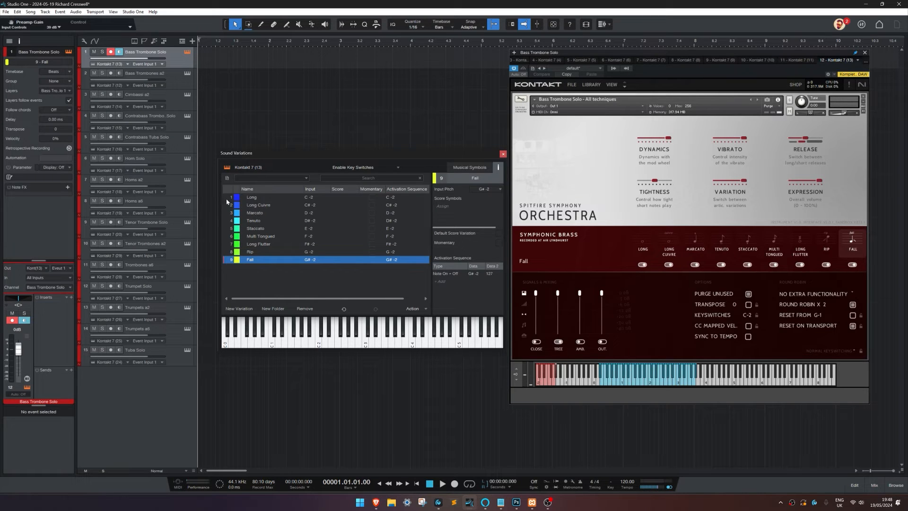
Step: Try orange as the colour of the Long variation and set it back to blue
{"action": "left_click", "coordinate": [241, 197]}
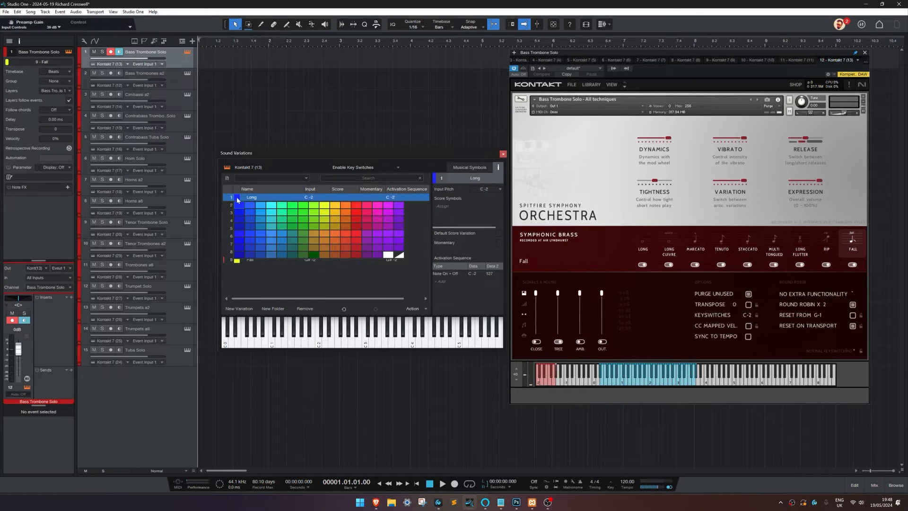
{"action": "left_click", "coordinate": [345, 206]}
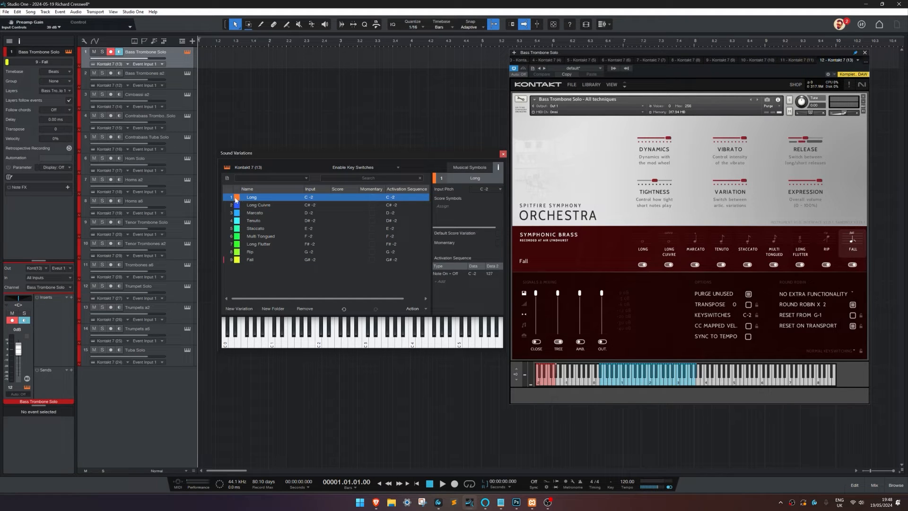
{"action": "left_click", "coordinate": [237, 198]}
{"action": "left_click", "coordinate": [256, 273]}
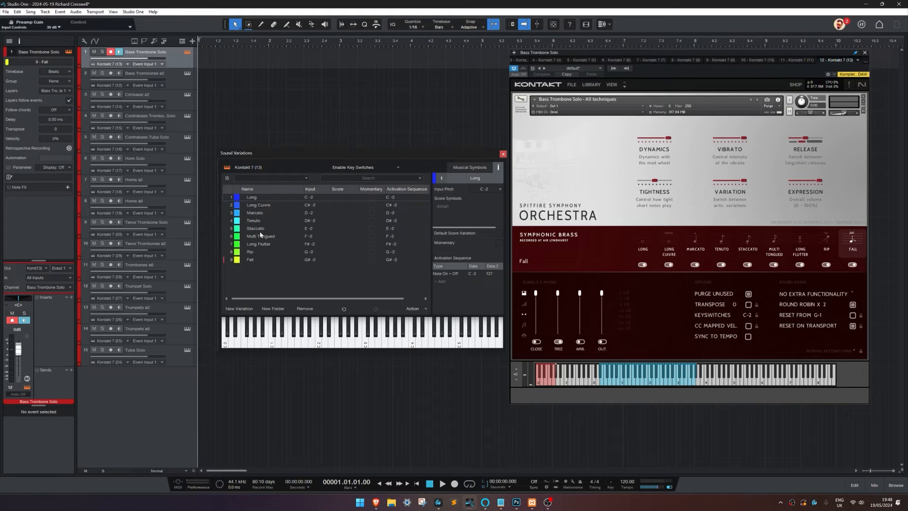
Step: Colour the Long Flutter variation yellow, Rip magenta and Fall a dark orange-red
{"action": "left_click_drag", "start_coordinate": [292, 162], "coordinate": [287, 154]}
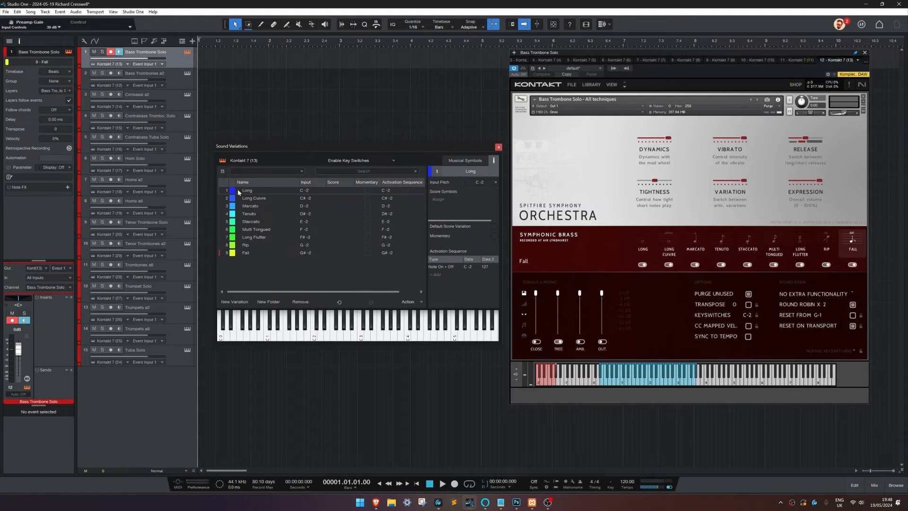
{"action": "left_click", "coordinate": [233, 237]}
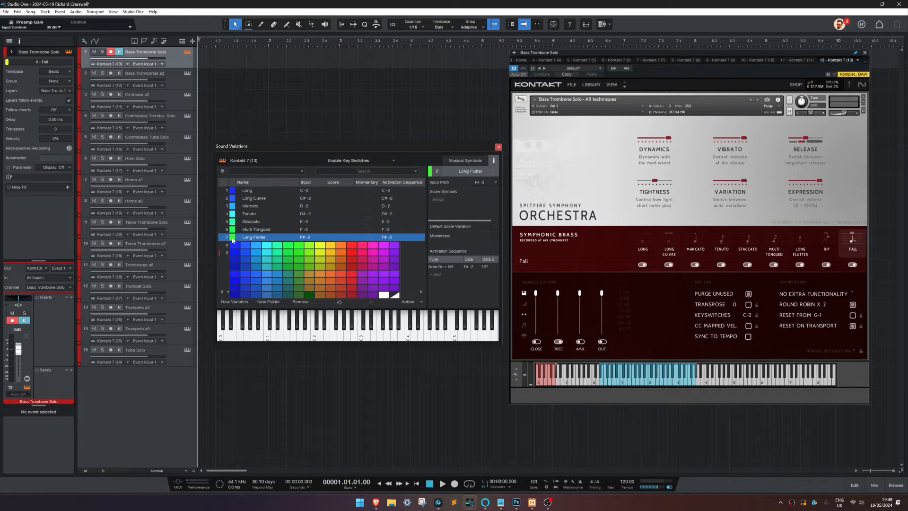
{"action": "left_click", "coordinate": [320, 256]}
{"action": "left_click", "coordinate": [232, 244]}
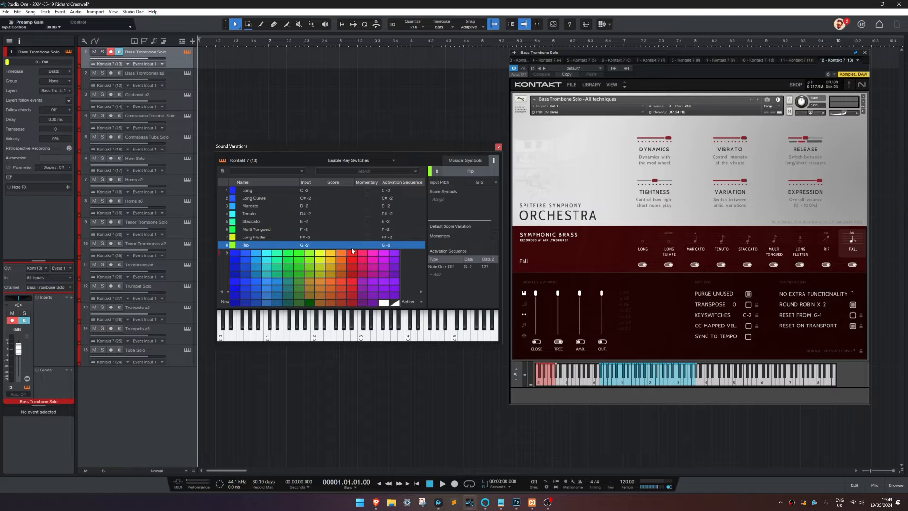
{"action": "left_click", "coordinate": [372, 266]}
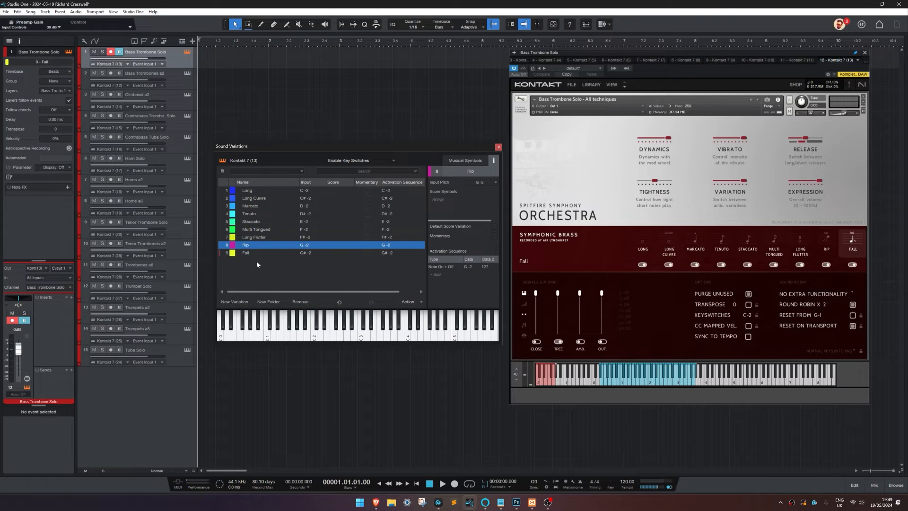
{"action": "left_click", "coordinate": [233, 253]}
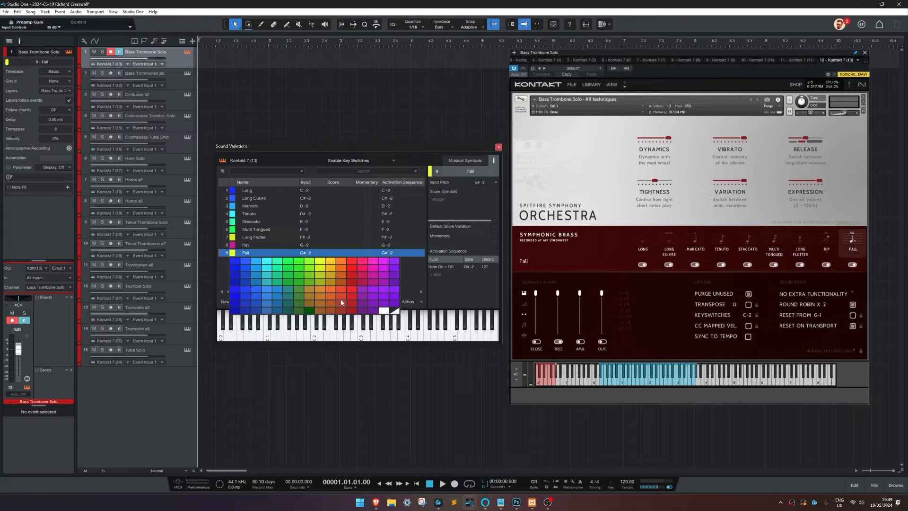
{"action": "left_click", "coordinate": [341, 299]}
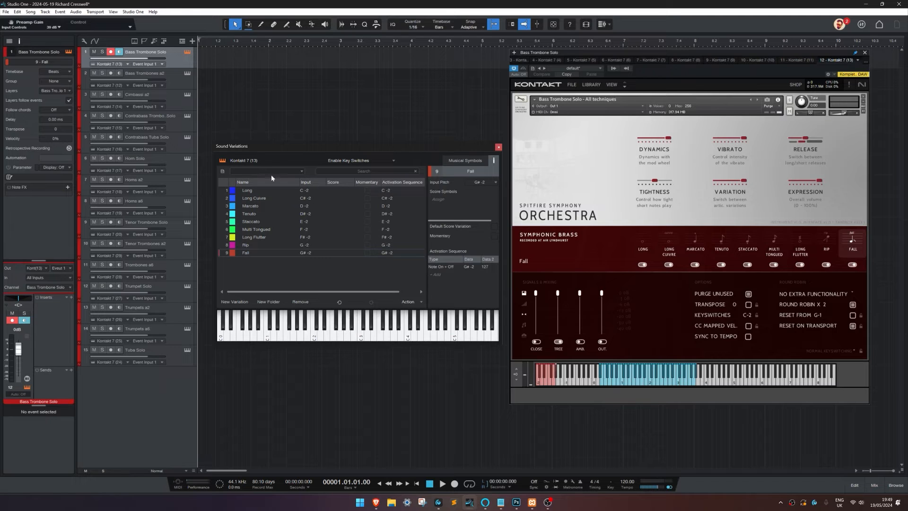
Step: Start storing the sound variations as a preset named "SA: Bass Trombone Solo"
{"action": "left_click", "coordinate": [223, 171]}
{"action": "left_click", "coordinate": [231, 180]}
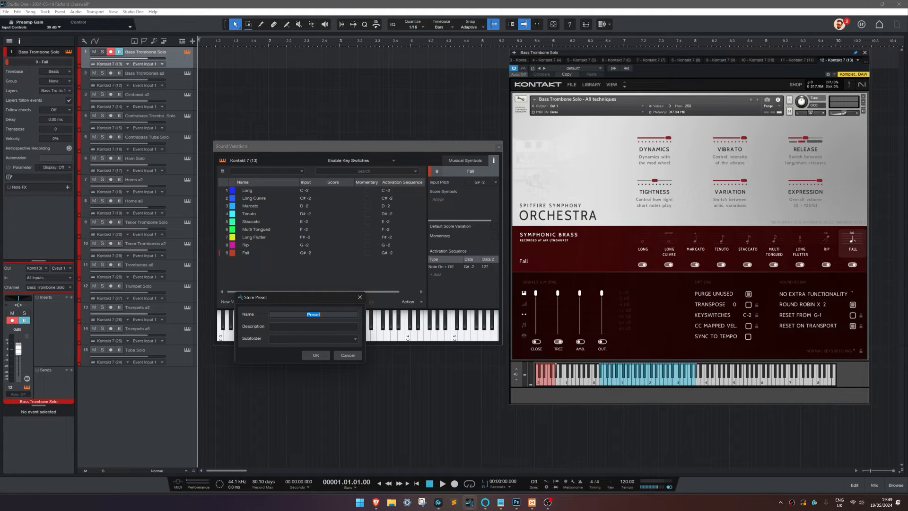
{"action": "type", "text": "SA: Bass Trombone Solo"}
Step: Store the "SA: Bass Trombone Solo" preset with the description "All Techniques" in the Spitfire Audio subfolder
{"action": "key", "text": "Tab"}
{"action": "type", "text": "All TEchniques"}
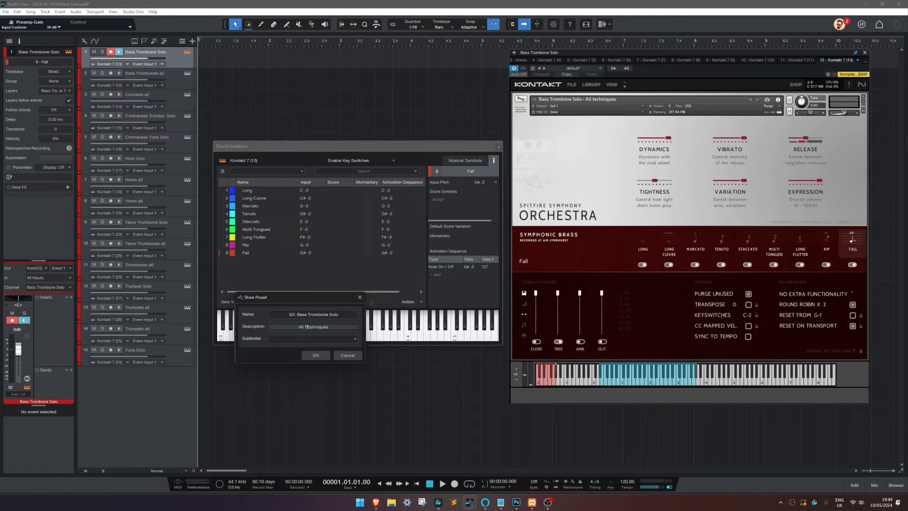
{"action": "key", "text": "BackSpace"}
{"action": "type", "text": "e"}
{"action": "left_click", "coordinate": [356, 339]}
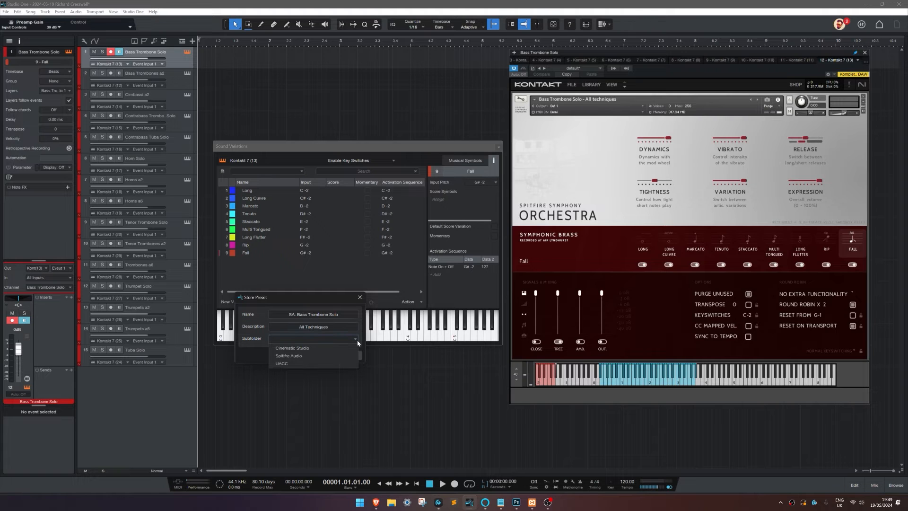
{"action": "left_click", "coordinate": [299, 358]}
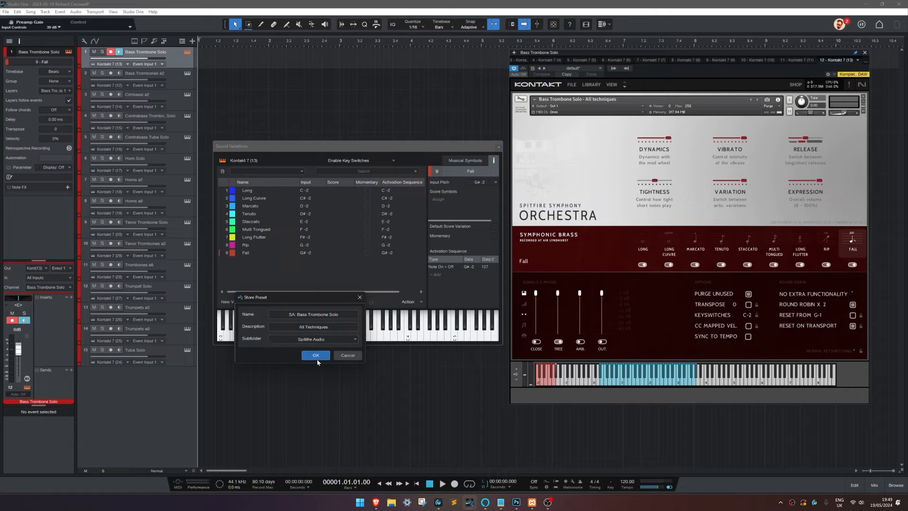
{"action": "left_click", "coordinate": [315, 356]}
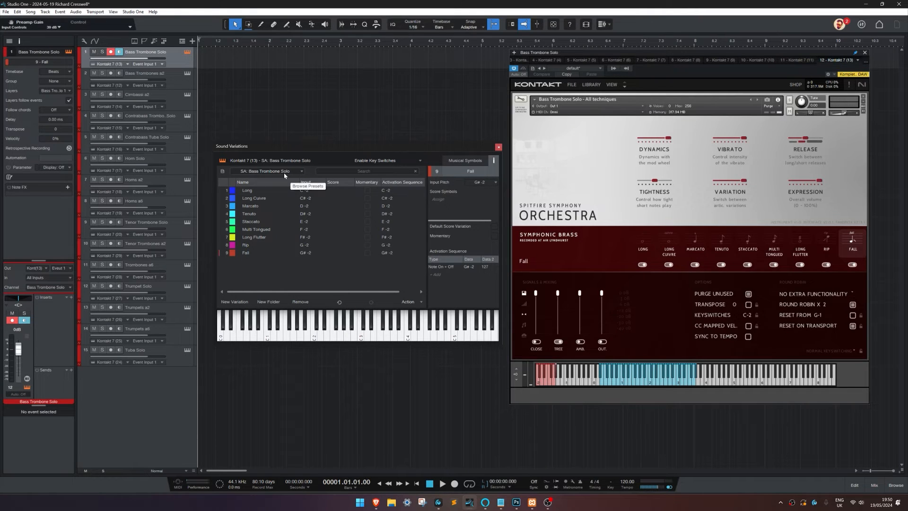
Step: Create a one-bar part at the start of the Bass Trombone Solo track and open it in an enlarged note editor without the Sound Variations window
{"action": "double_click", "coordinate": [251, 61]}
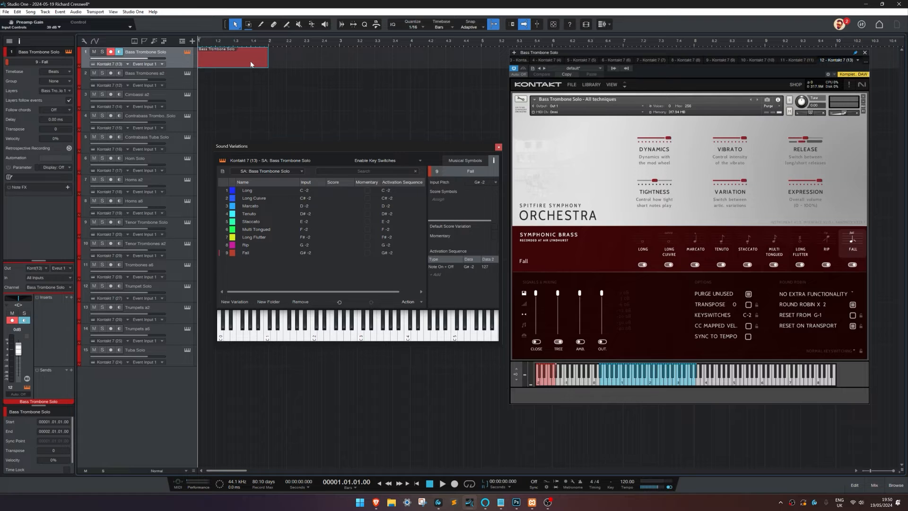
{"action": "double_click", "coordinate": [251, 63]}
{"action": "left_click", "coordinate": [499, 147]}
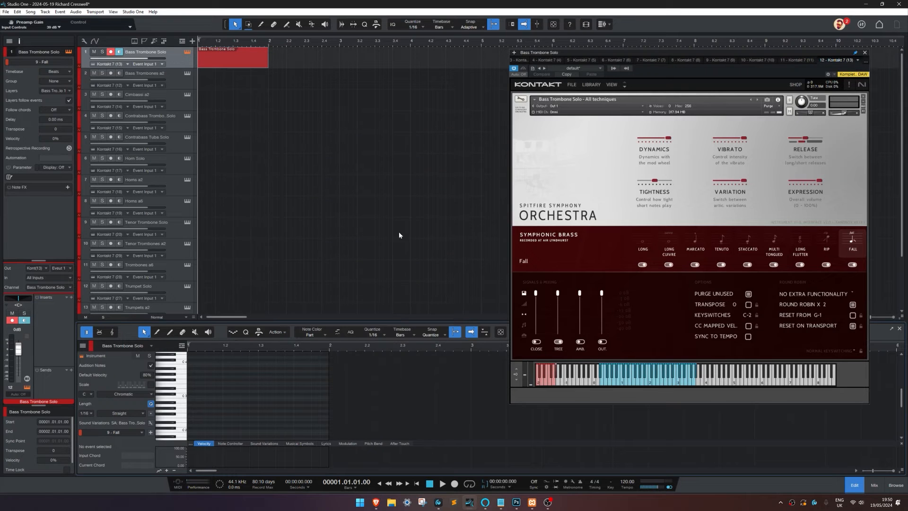
{"action": "left_click_drag", "start_coordinate": [274, 322], "coordinate": [274, 227]}
Step: Draw a five-note phrase of G1, A1, G1, A#1 and A1 across the first bar with the Paint tool
{"action": "left_click", "coordinate": [176, 399]}
{"action": "left_click", "coordinate": [180, 390]}
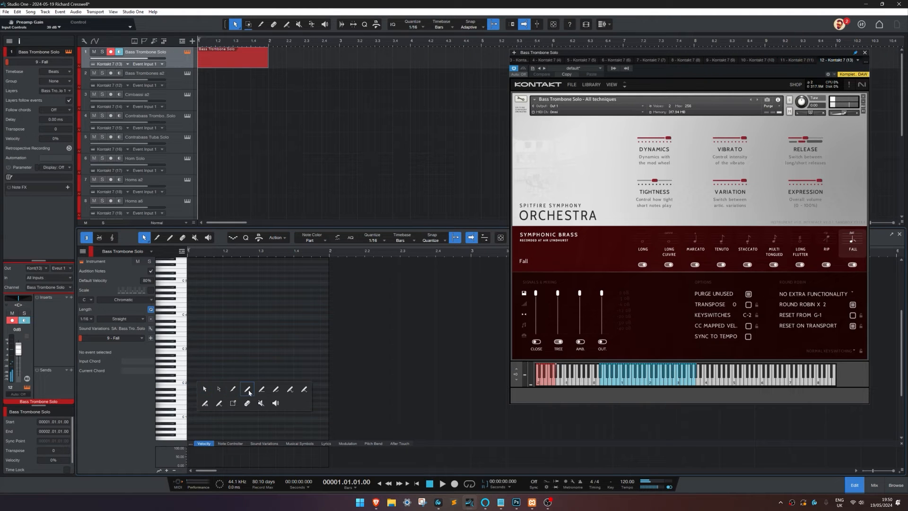
{"action": "key", "text": "2"}
{"action": "left_click_drag", "start_coordinate": [193, 396], "coordinate": [240, 392]}
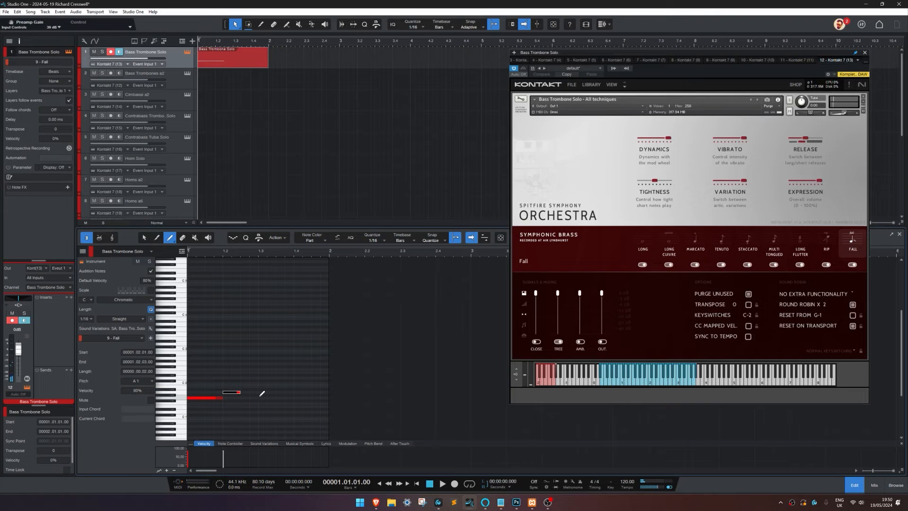
{"action": "left_click", "coordinate": [260, 397]}
{"action": "left_click", "coordinate": [278, 389]}
{"action": "left_click", "coordinate": [296, 392]}
{"action": "right_click", "coordinate": [312, 352]}
{"action": "left_click", "coordinate": [319, 361]}
Step: Show the Sound Variations lane below the notes and the Variations track above them
{"action": "left_click", "coordinate": [265, 445]}
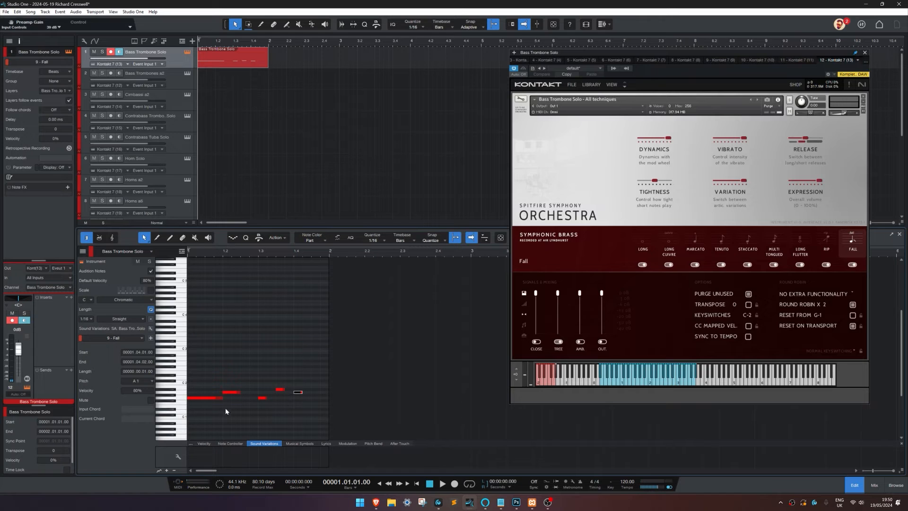
{"action": "left_click", "coordinate": [182, 251]}
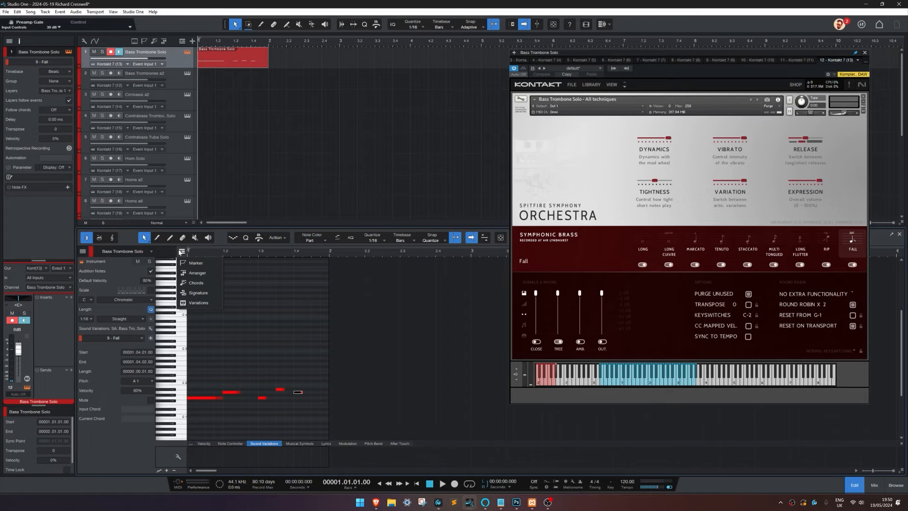
{"action": "left_click", "coordinate": [199, 303]}
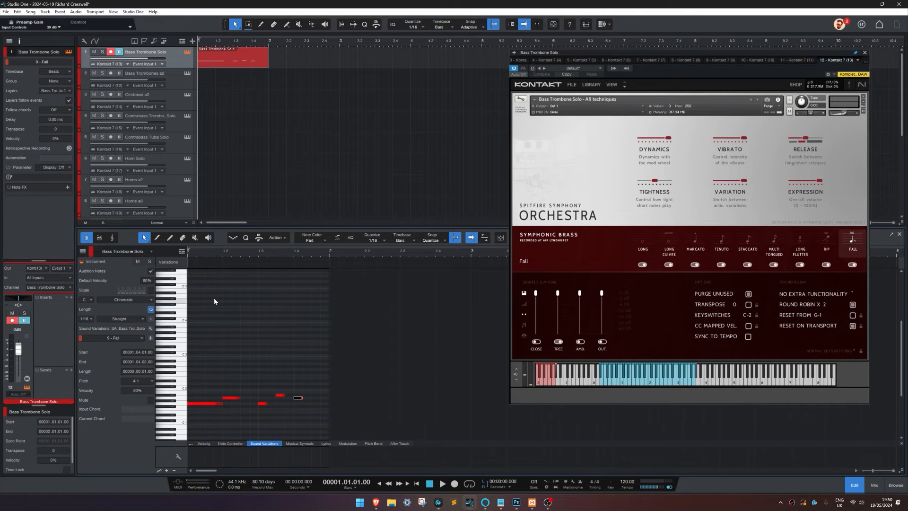
Step: Apply the Long sound variation to the first note and Tenuto to the second note
{"action": "right_click", "coordinate": [206, 285]}
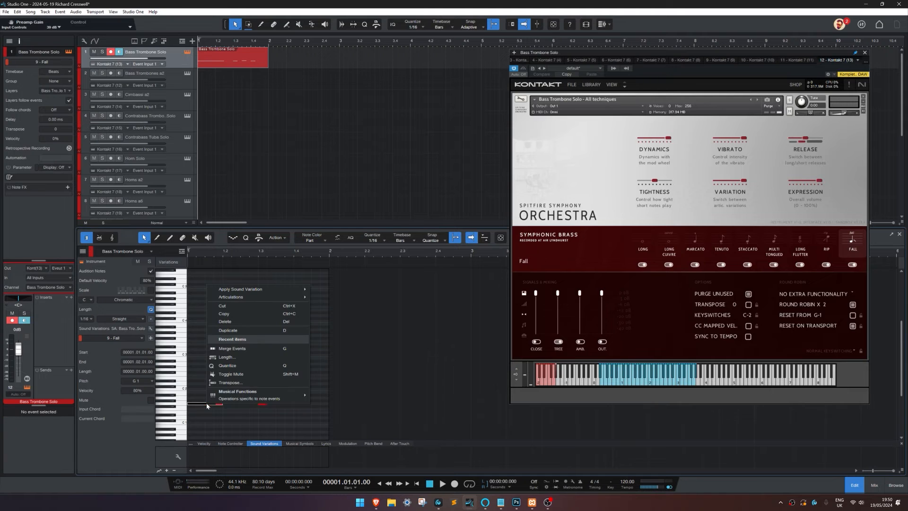
{"action": "mouse_move", "coordinate": [294, 290]}
{"action": "left_click", "coordinate": [331, 290]}
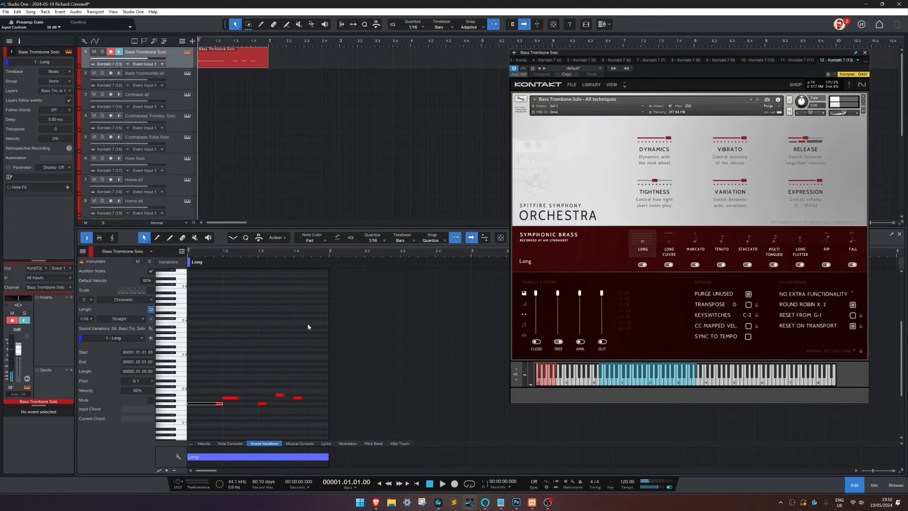
{"action": "right_click", "coordinate": [234, 399]}
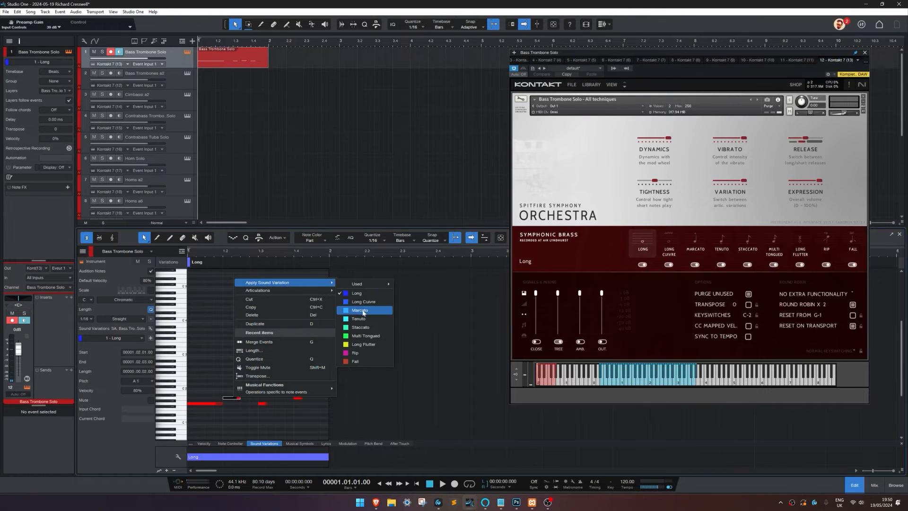
{"action": "left_click", "coordinate": [363, 319]}
Step: Apply the Staccato sound variation to the third and fourth notes
{"action": "right_click", "coordinate": [263, 404]}
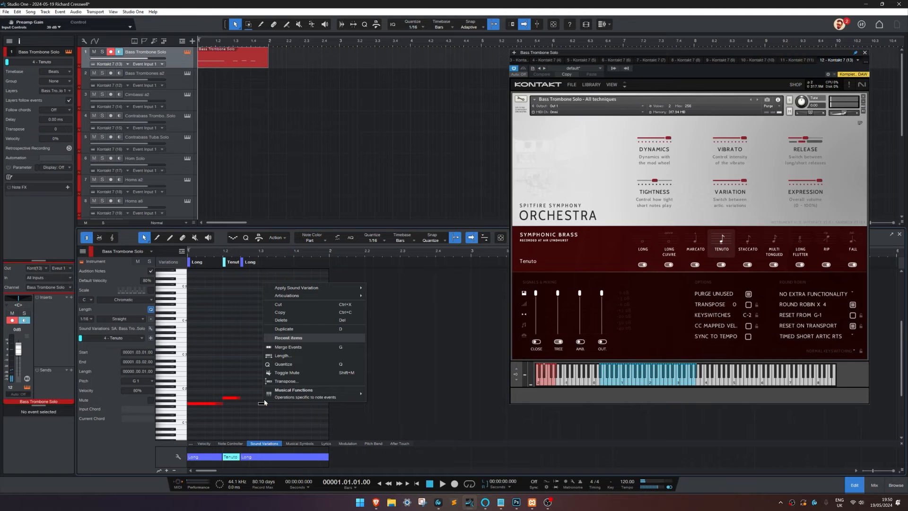
{"action": "mouse_move", "coordinate": [350, 288]}
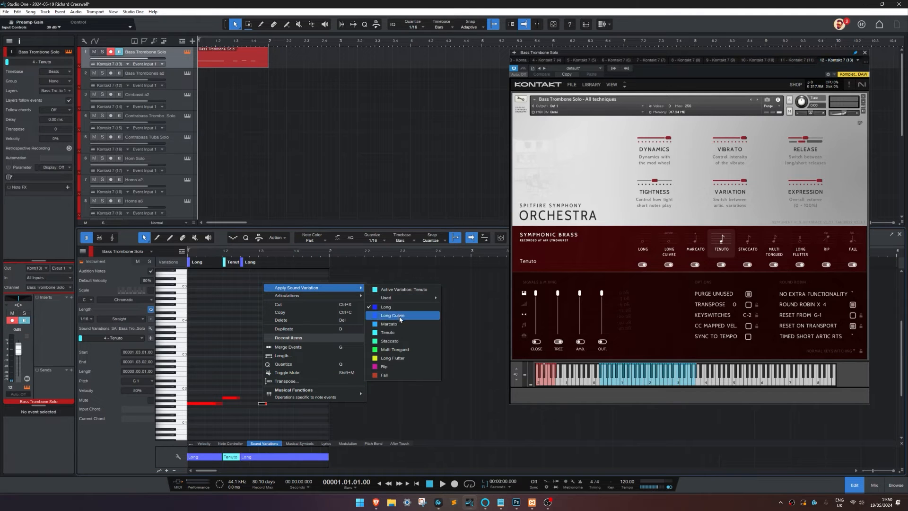
{"action": "left_click", "coordinate": [396, 341]}
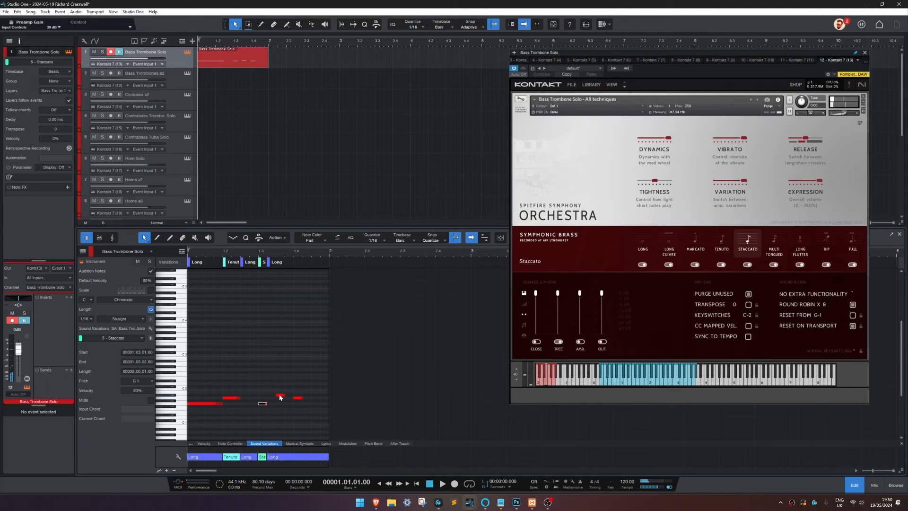
{"action": "right_click", "coordinate": [280, 395]}
{"action": "mouse_move", "coordinate": [354, 280]}
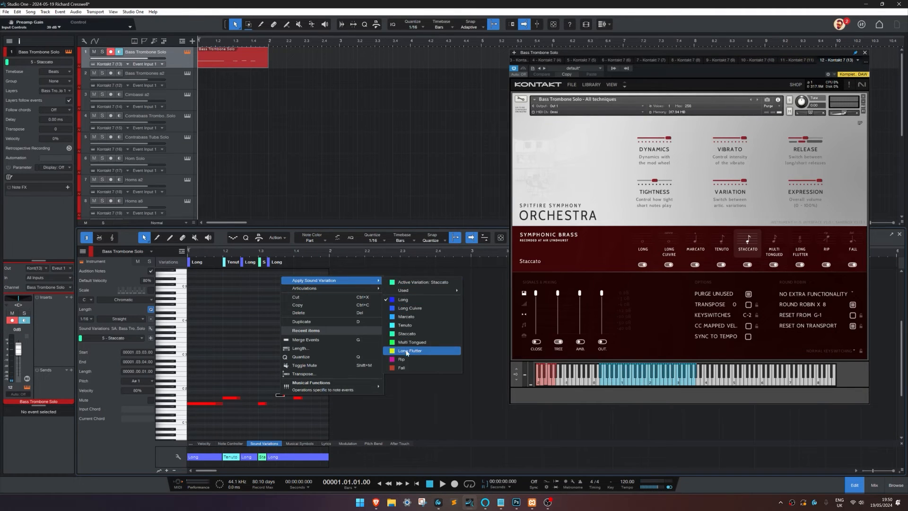
{"action": "left_click", "coordinate": [424, 334]}
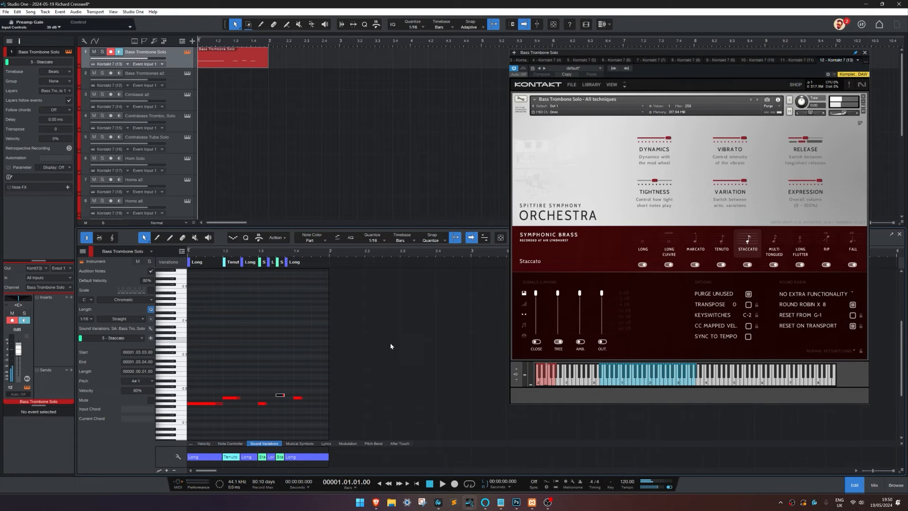
Step: Lengthen the last note to three sixteenths with the Fall sound variation and play the phrase back
{"action": "left_click", "coordinate": [299, 398]}
{"action": "left_click_drag", "start_coordinate": [304, 399], "coordinate": [320, 399]}
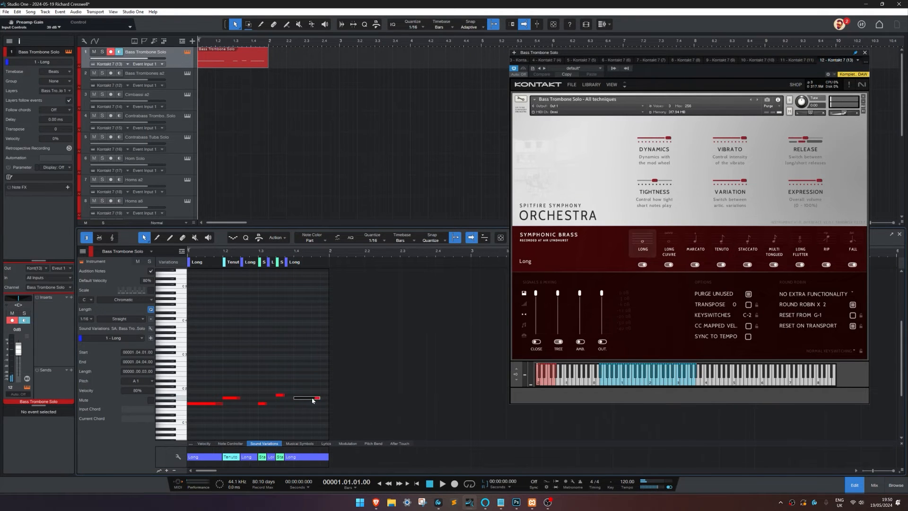
{"action": "right_click", "coordinate": [314, 399]}
{"action": "mouse_move", "coordinate": [397, 283]}
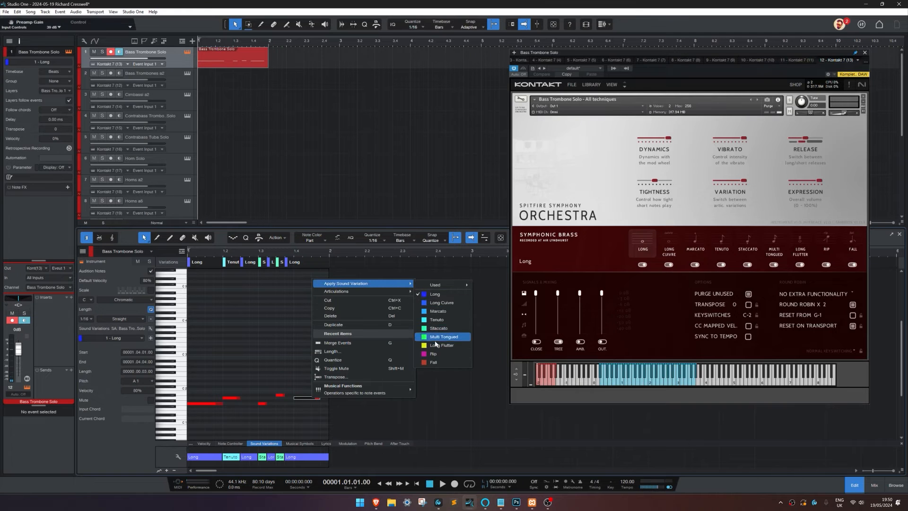
{"action": "left_click", "coordinate": [430, 362]}
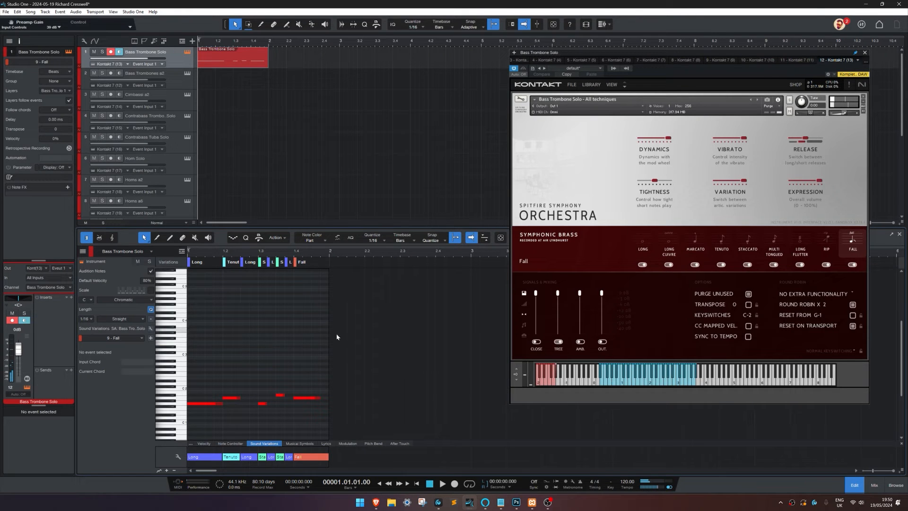
{"action": "key", "text": "space"}
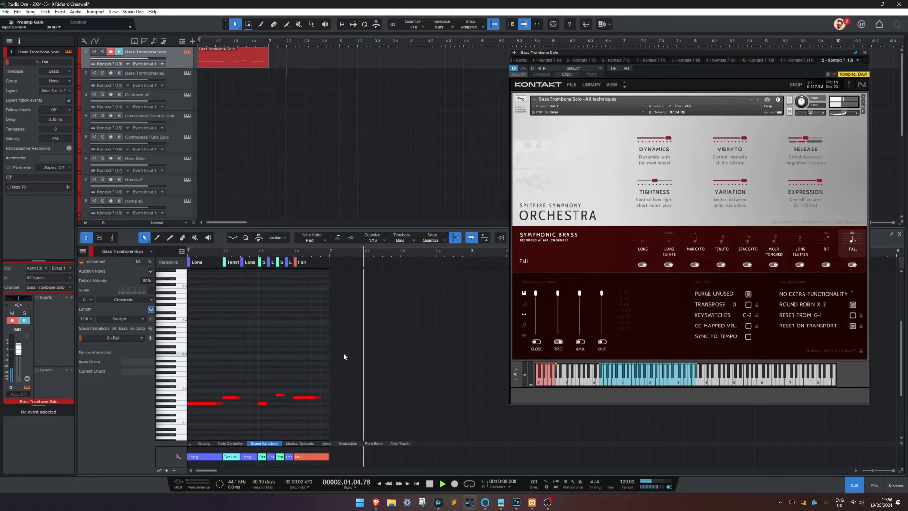
{"action": "key", "text": "space"}
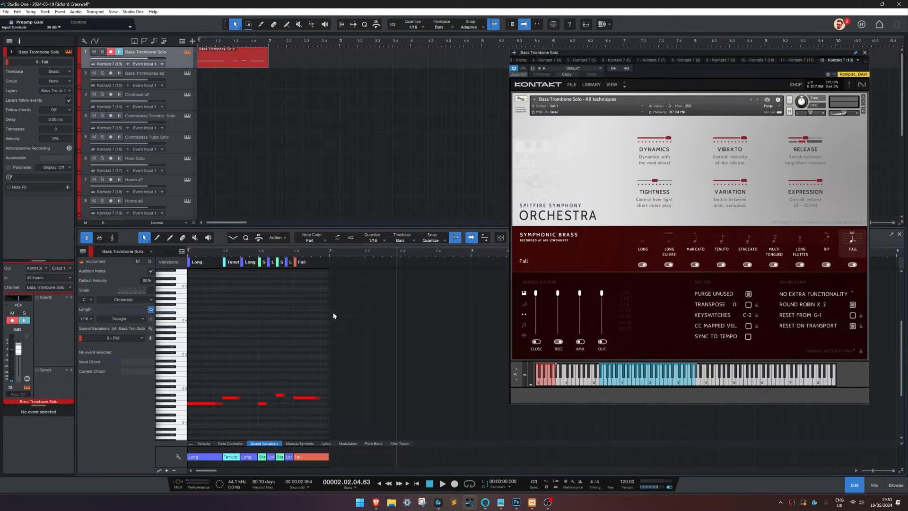
Step: Apply the Marcato sound variation to all five notes and play the phrase back before closing the note editor
{"action": "left_click_drag", "start_coordinate": [205, 374], "coordinate": [337, 409]}
{"action": "right_click", "coordinate": [232, 400]}
{"action": "mouse_move", "coordinate": [314, 285]}
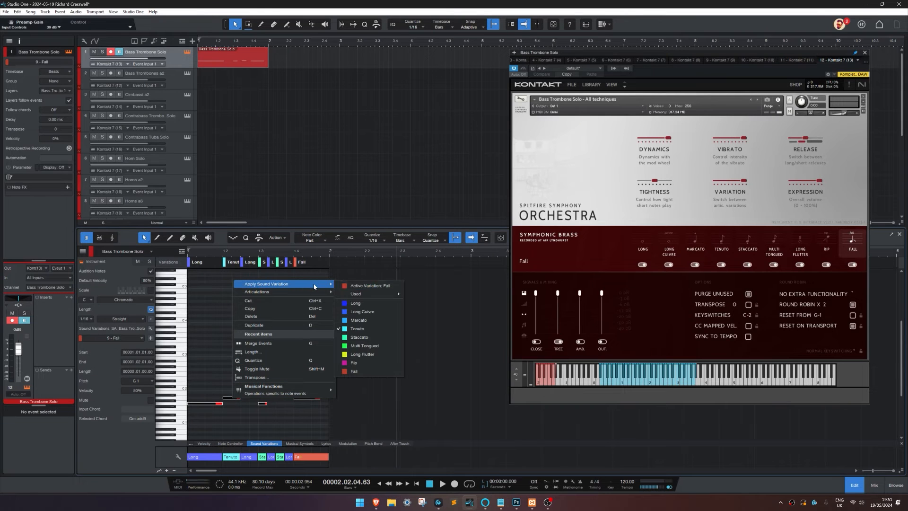
{"action": "left_click", "coordinate": [364, 320]}
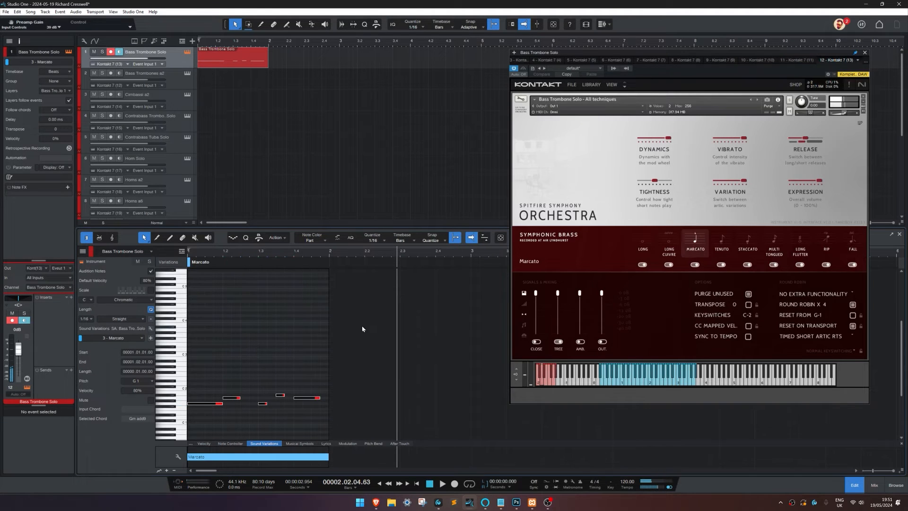
{"action": "key", "text": "space"}
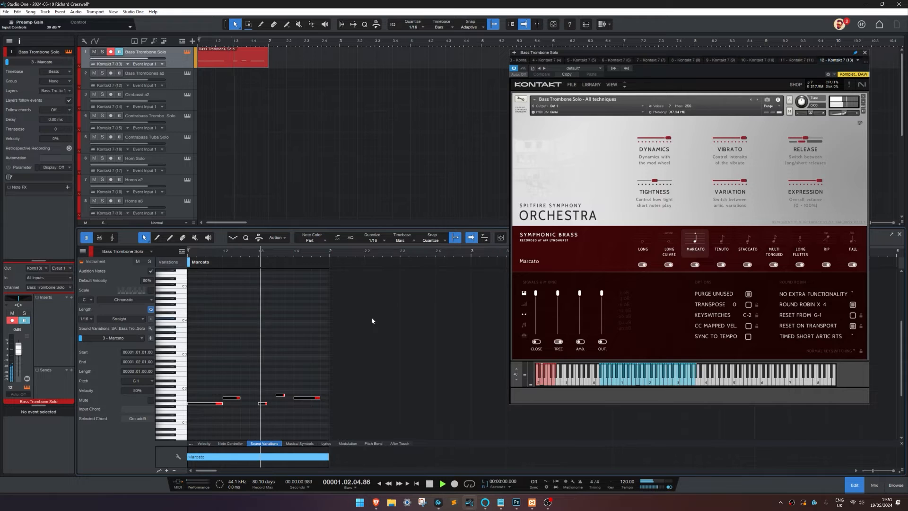
{"action": "key", "text": "space"}
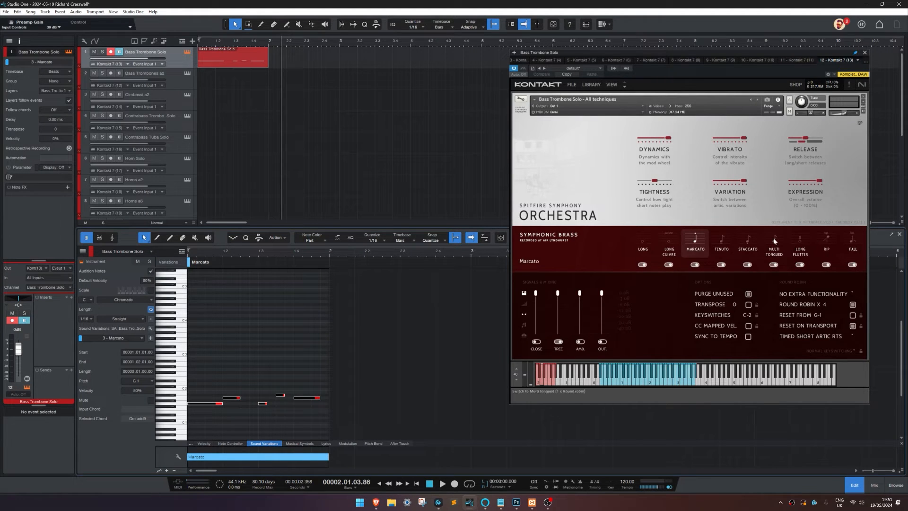
{"action": "left_click", "coordinate": [900, 235]}
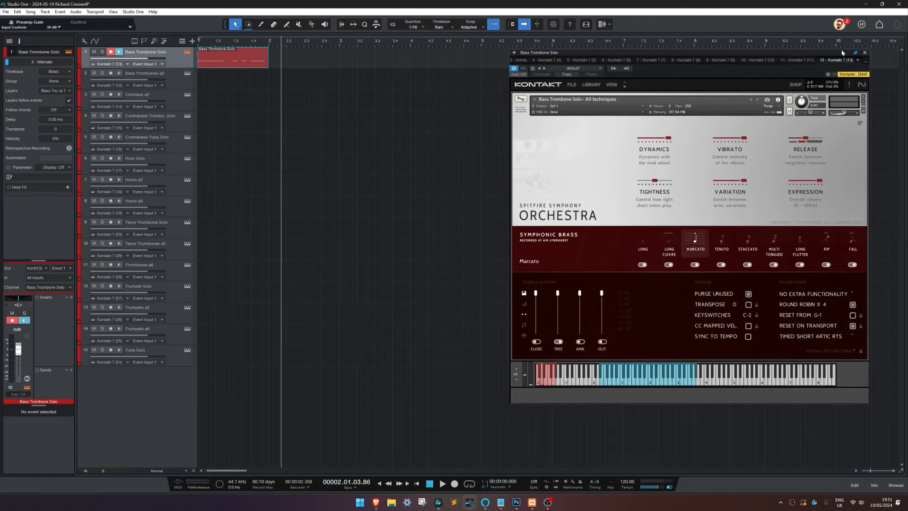
Step: Open the Bass Trombones a2 instrument, select its track and open the Sound Variations window from the note editor
{"action": "left_click", "coordinate": [188, 74]}
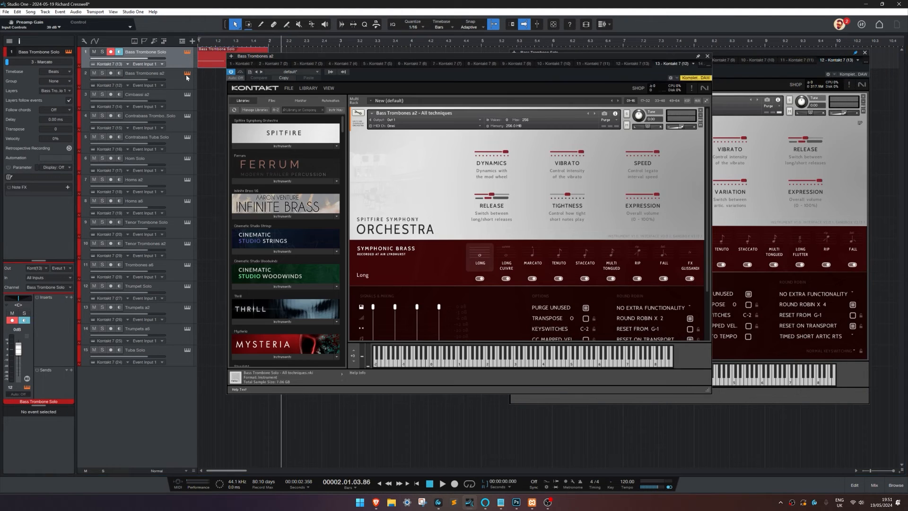
{"action": "left_click_drag", "start_coordinate": [498, 74], "coordinate": [402, 81]}
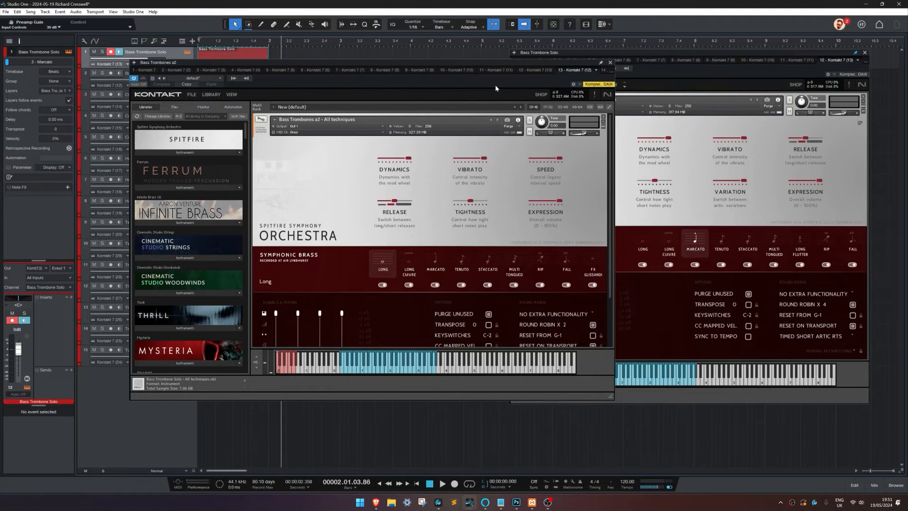
{"action": "left_click_drag", "start_coordinate": [495, 84], "coordinate": [589, 87]}
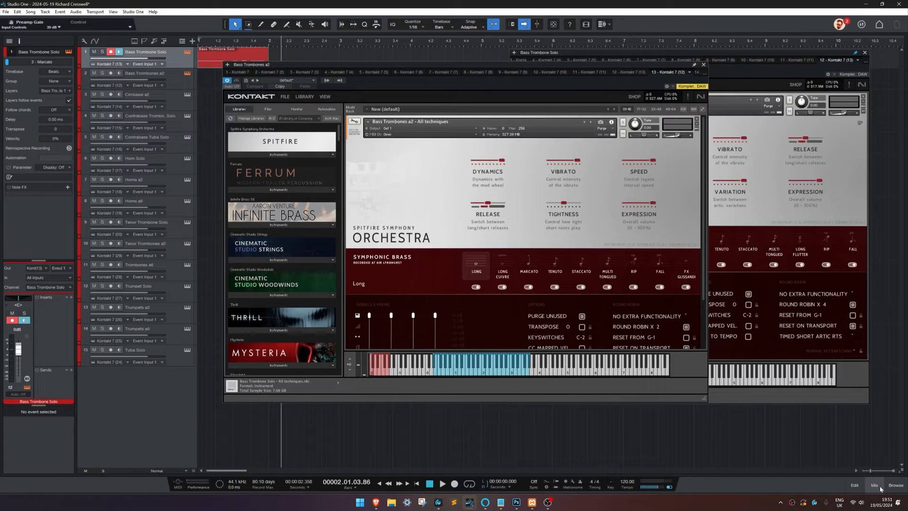
{"action": "left_click", "coordinate": [176, 82]}
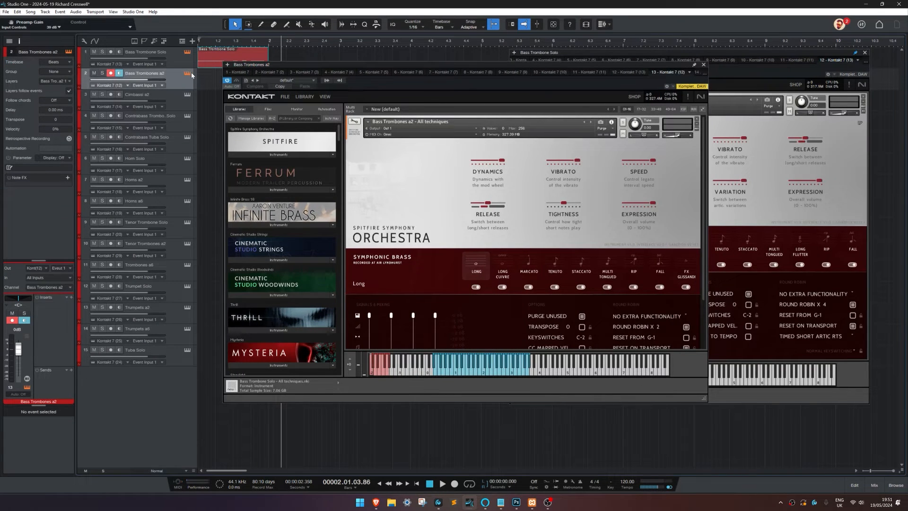
{"action": "key", "text": "F2"}
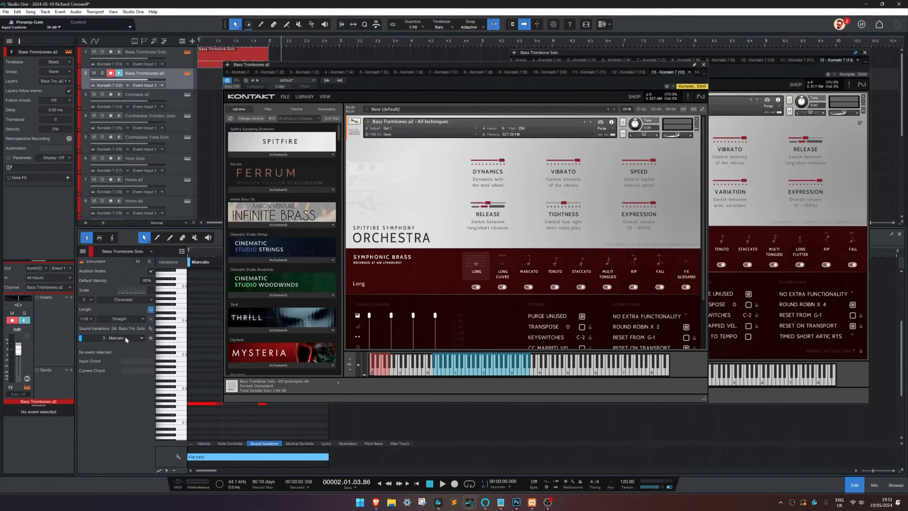
{"action": "left_click", "coordinate": [150, 329]}
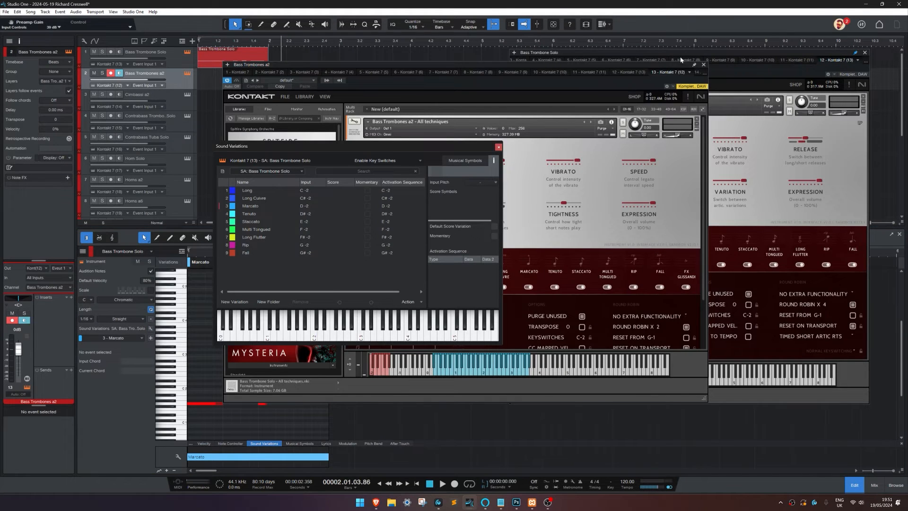
Step: Move the Bass Trombones a2 instrument window aside and load the SA: Bass Trombone Solo preset from the Spitfire Audio folder as its sound variations
{"action": "left_click_drag", "start_coordinate": [375, 64], "coordinate": [563, 51]}
{"action": "left_click", "coordinate": [291, 149]}
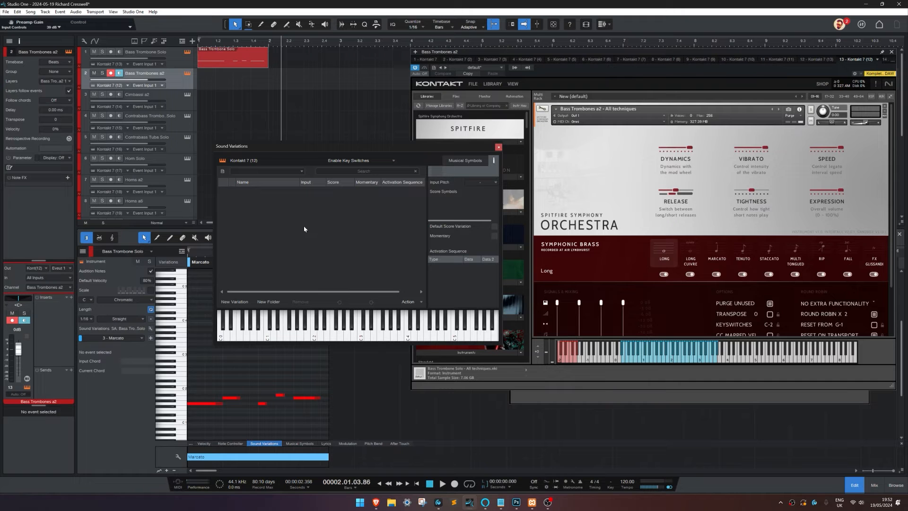
{"action": "left_click", "coordinate": [266, 171]}
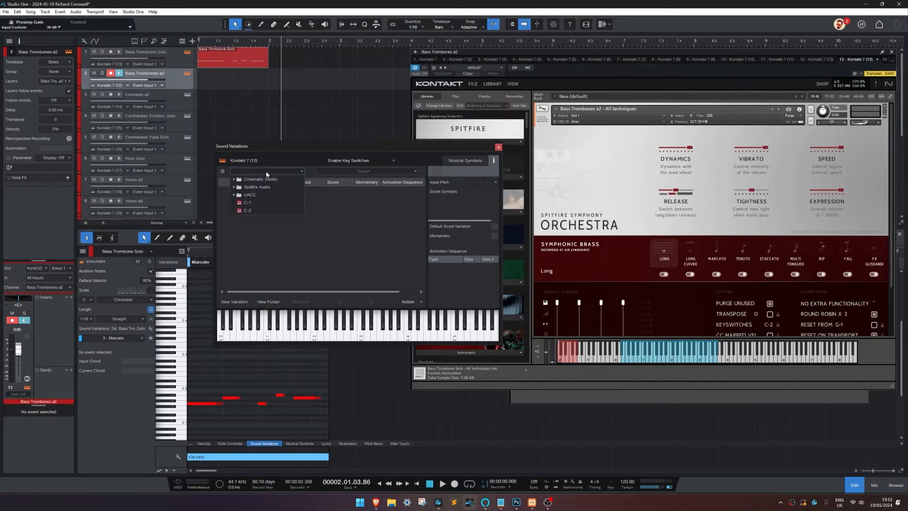
{"action": "left_click", "coordinate": [270, 187]}
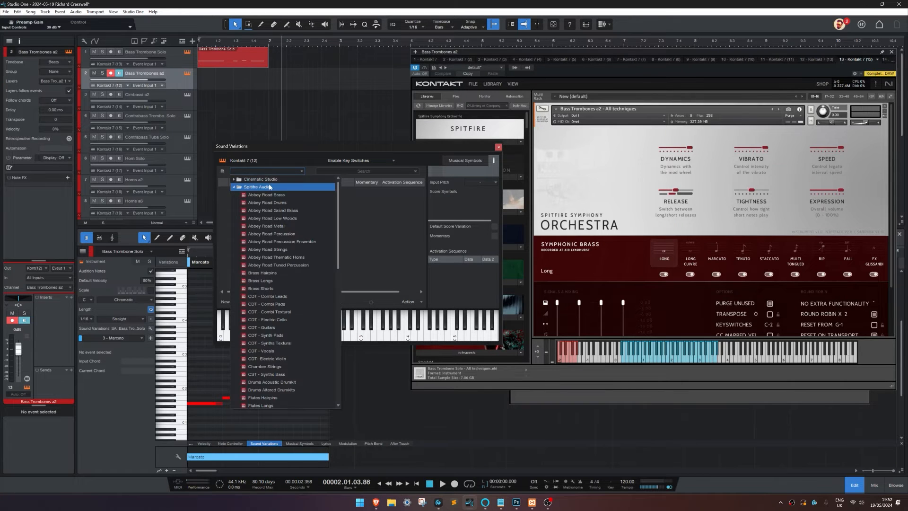
{"action": "scroll", "coordinate": [279, 298], "scroll_direction": "down", "scroll_amount": 10}
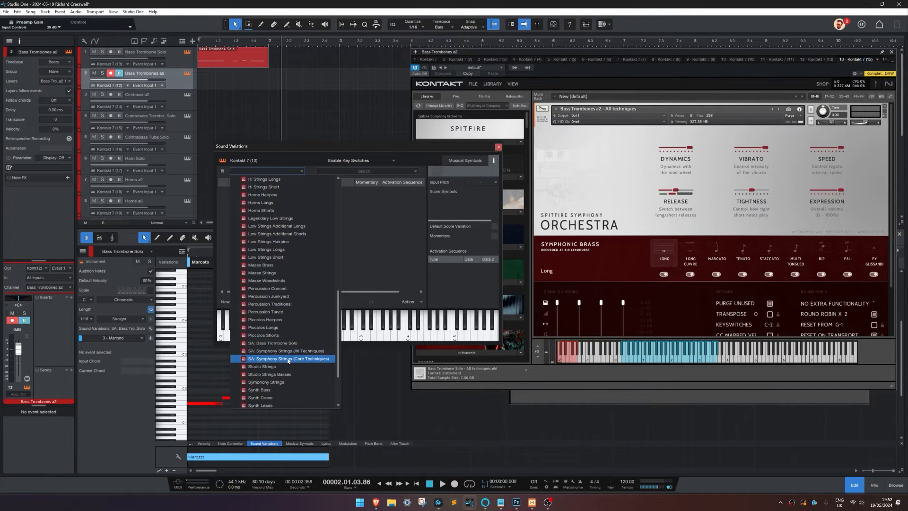
{"action": "left_click", "coordinate": [269, 343]}
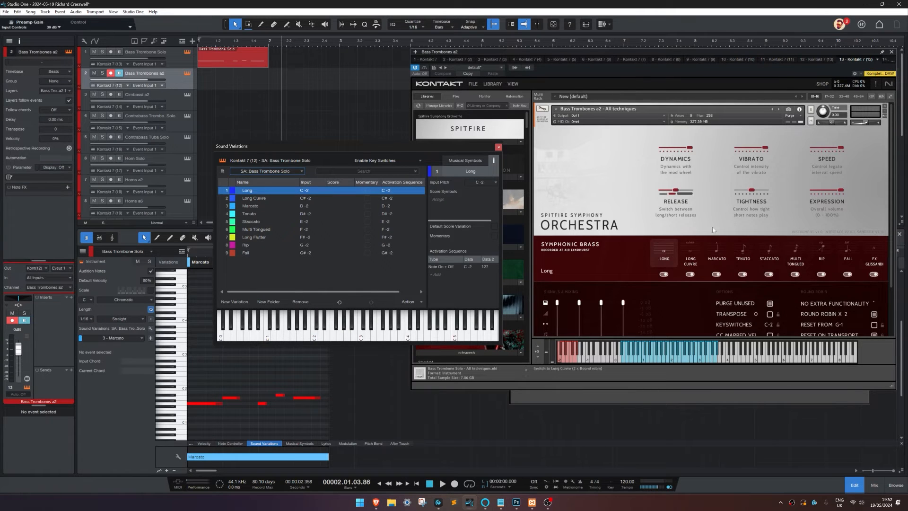
Step: Step through the sound variations from Long Cuivre to Long Flutter and compare each with the articulation it activates in Bass Trombones a2
{"action": "left_click", "coordinate": [251, 199]}
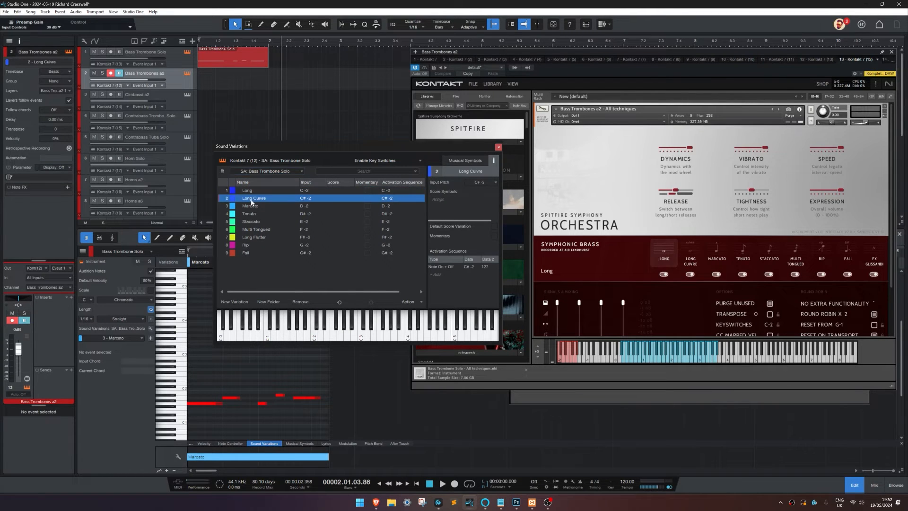
{"action": "left_click", "coordinate": [250, 208]}
{"action": "left_click", "coordinate": [250, 215]}
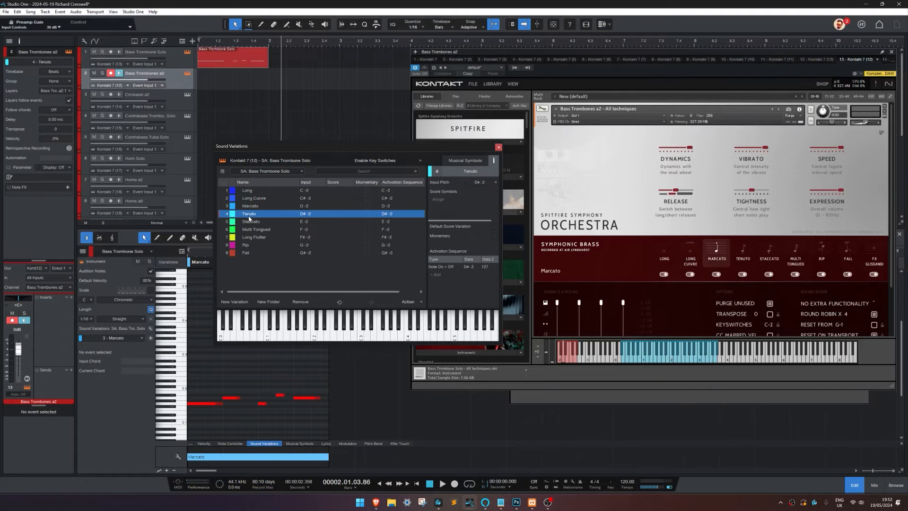
{"action": "left_click", "coordinate": [251, 222]}
{"action": "left_click", "coordinate": [251, 229]}
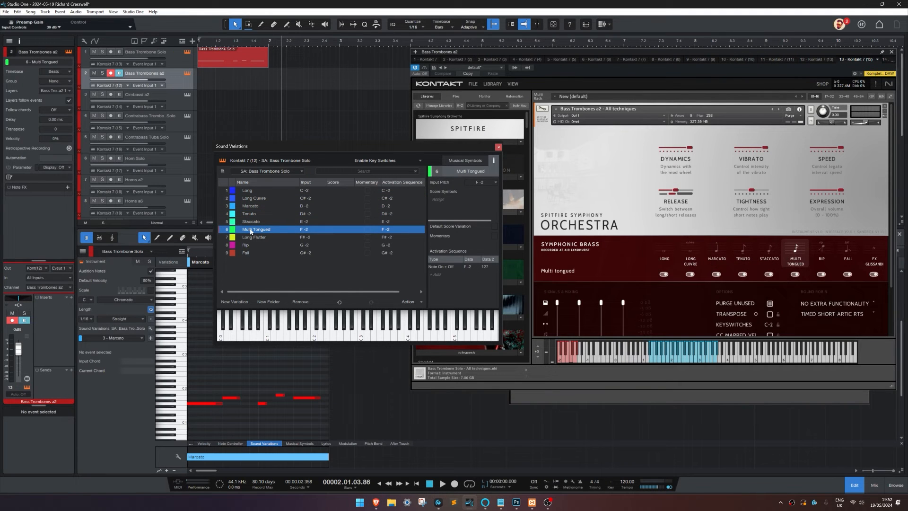
{"action": "left_click", "coordinate": [252, 238]}
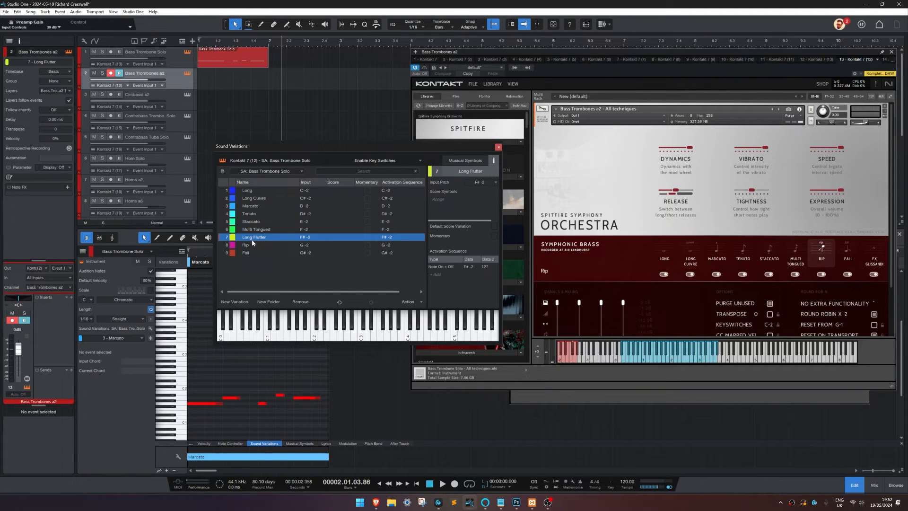
Step: Rename sound variations 7, 8 and 9 as Rip, Fall and FX Glissandi
{"action": "double_click", "coordinate": [251, 238]}
{"action": "type", "text": "Rip"}
{"action": "key", "text": "Tab"}
{"action": "type", "text": "F"}
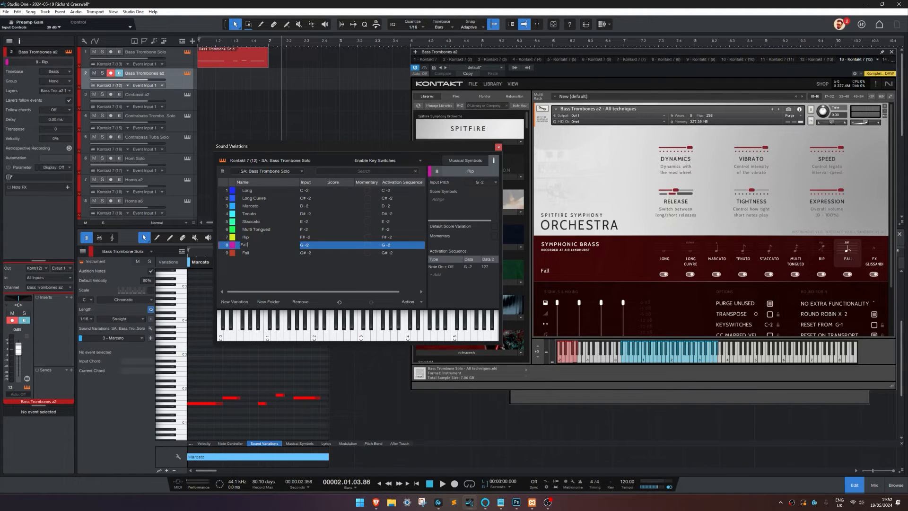
{"action": "key", "text": "Tab"}
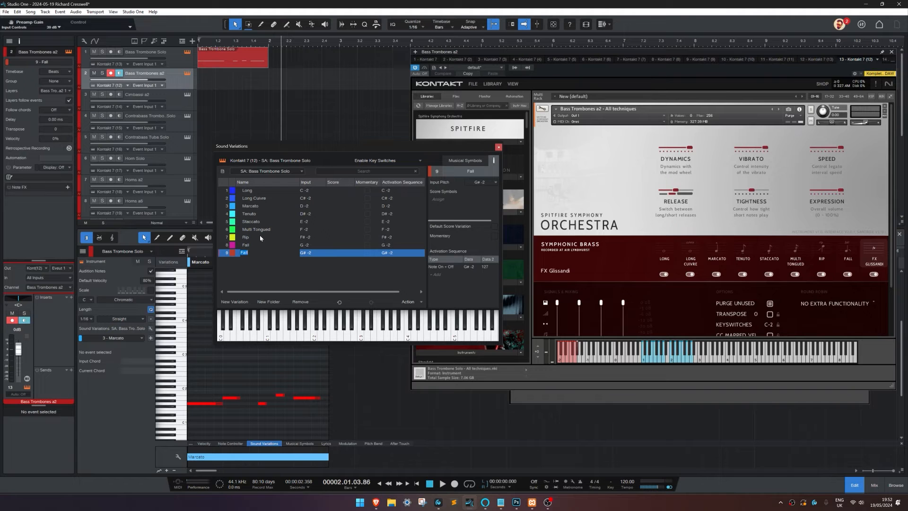
{"action": "type", "text": "FX Glissandi"}
{"action": "key", "text": "Return"}
Step: Store the variations as preset "SA: Bass Trombones a2" with the description "All Techniques" in the Spitfire Audio subfolder
{"action": "left_click", "coordinate": [223, 171]}
{"action": "left_click", "coordinate": [228, 181]}
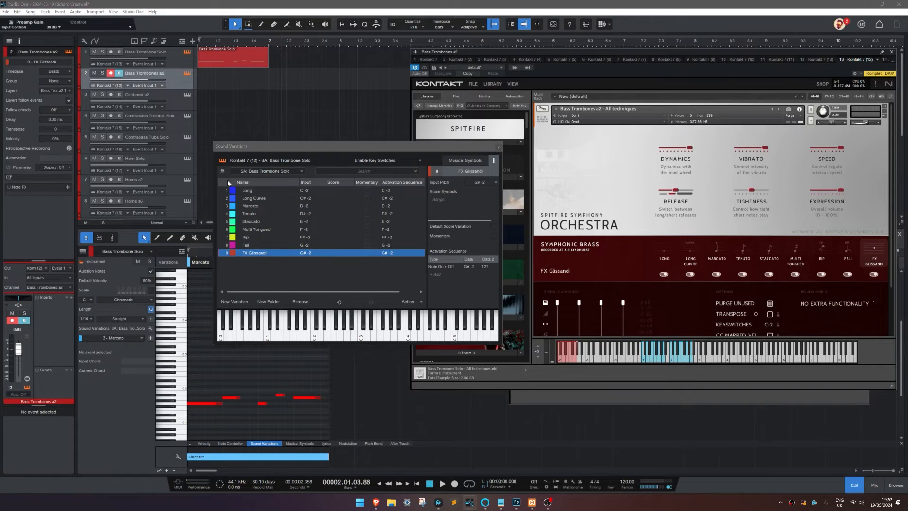
{"action": "left_click", "coordinate": [310, 314]}
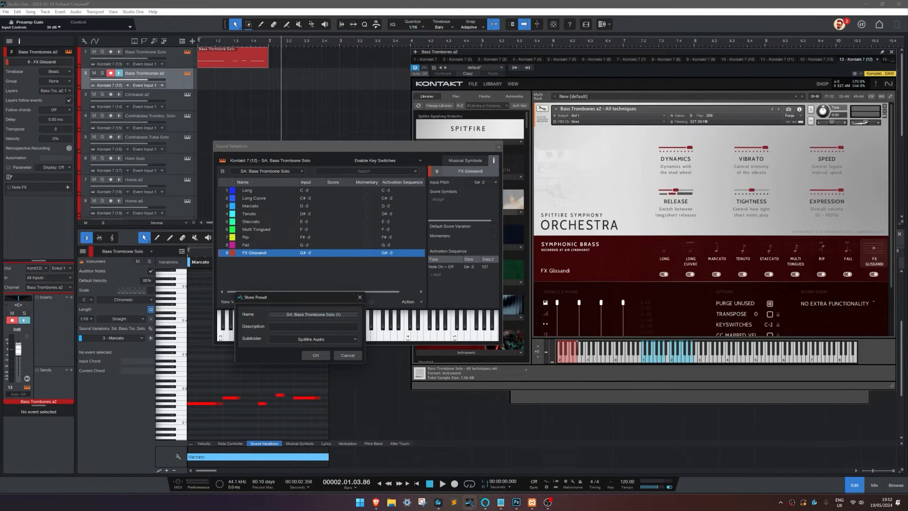
{"action": "left_click_drag", "start_coordinate": [324, 314], "coordinate": [391, 313]}
{"action": "type", "text": "s a2"}
{"action": "left_click", "coordinate": [344, 326]}
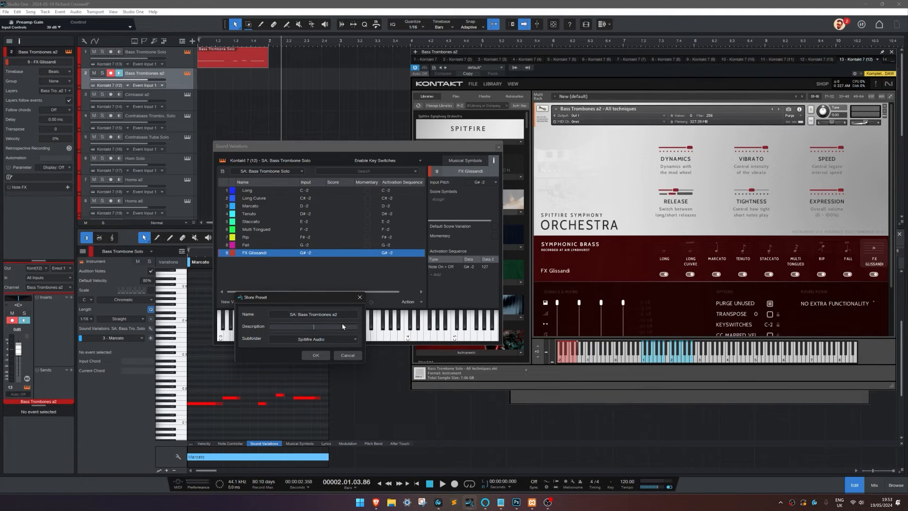
{"action": "type", "text": "All Techniques"}
{"action": "left_click", "coordinate": [315, 355]}
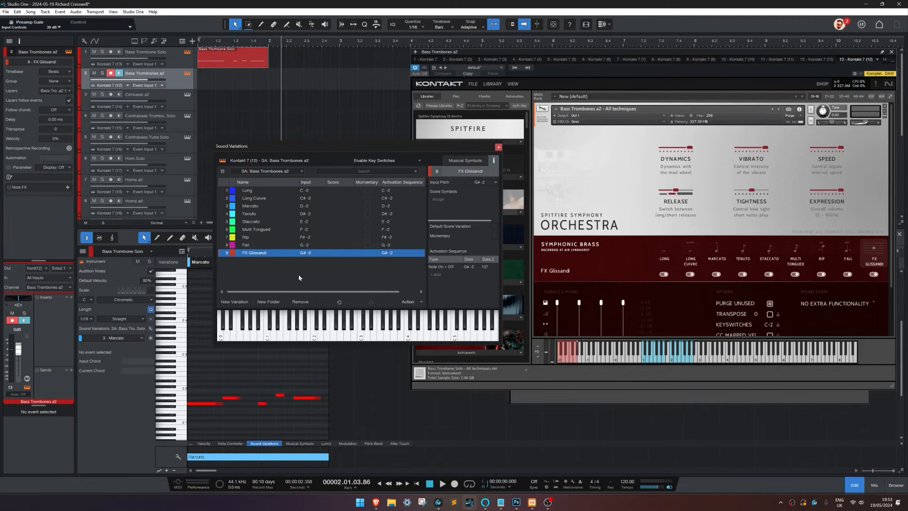
Step: Check the stored Bass Trombones a2 preset's list entry and description without storing it again, and close its variation and instrument windows
{"action": "left_click", "coordinate": [242, 173]}
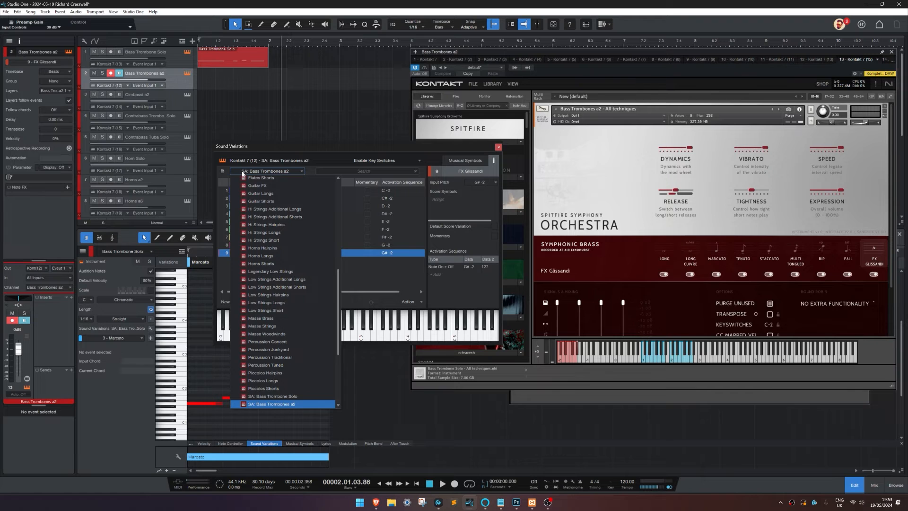
{"action": "left_click", "coordinate": [243, 173]}
{"action": "left_click", "coordinate": [222, 171]}
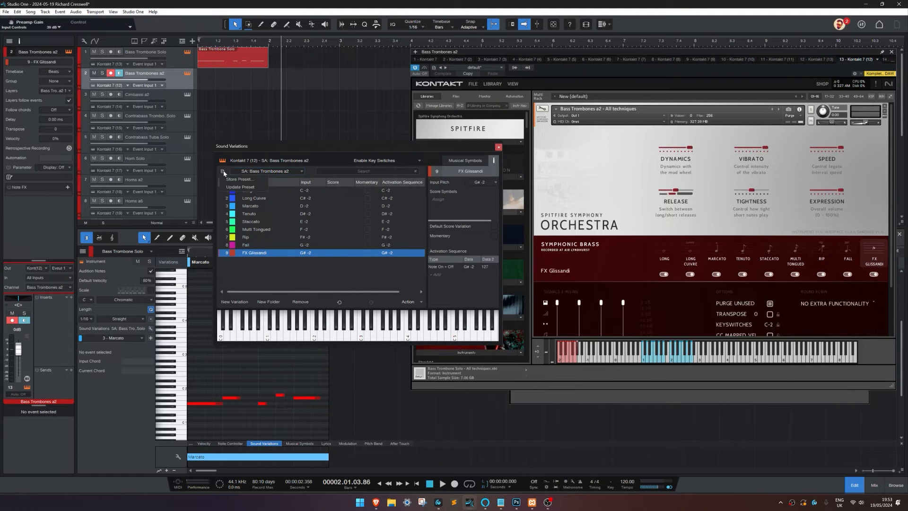
{"action": "left_click", "coordinate": [230, 179]}
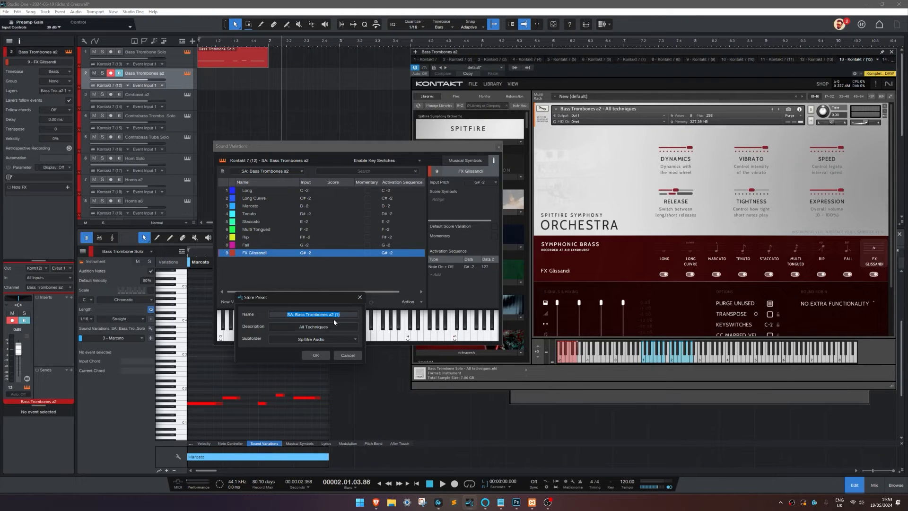
{"action": "left_click", "coordinate": [347, 355]}
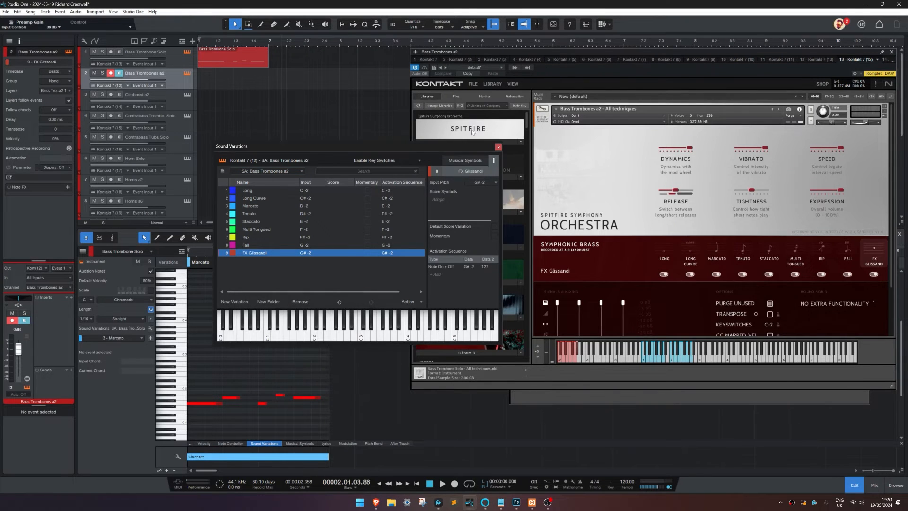
{"action": "left_click", "coordinate": [499, 147]}
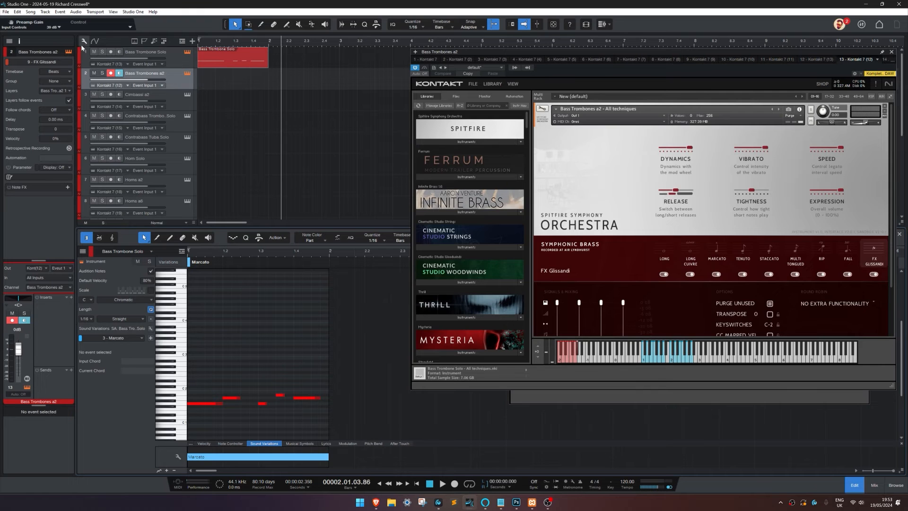
{"action": "left_click", "coordinate": [891, 51]}
Step: Open the Cimbassi a2 instrument, move its window aside, and bring up the Sound Variations window for its track
{"action": "left_click", "coordinate": [187, 94]}
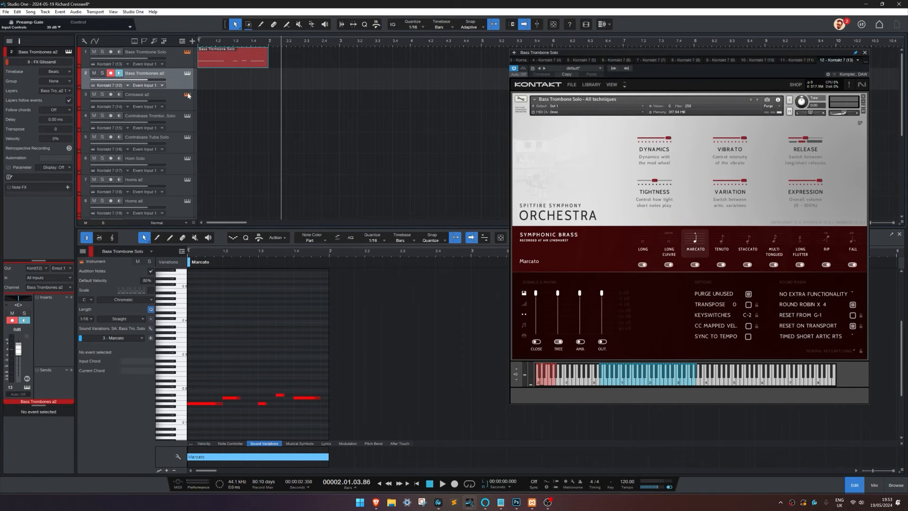
{"action": "left_click_drag", "start_coordinate": [448, 59], "coordinate": [587, 85]}
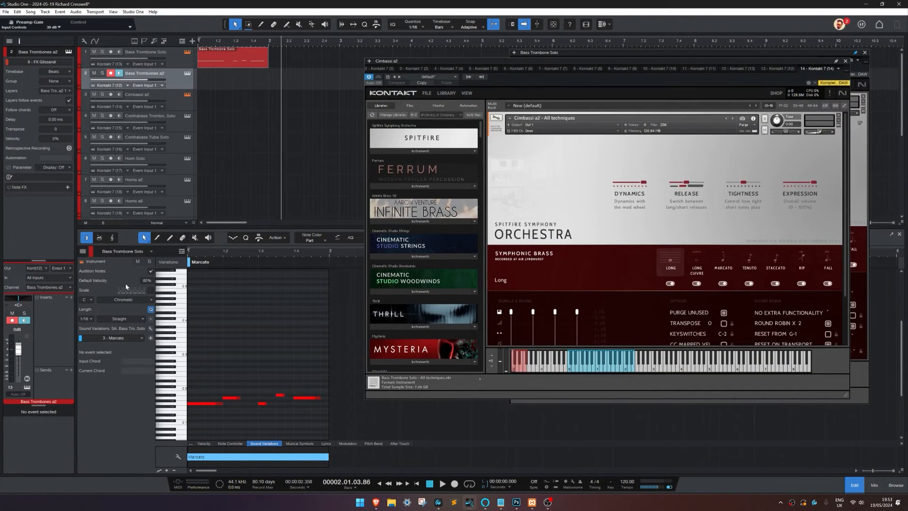
{"action": "left_click", "coordinate": [152, 329]}
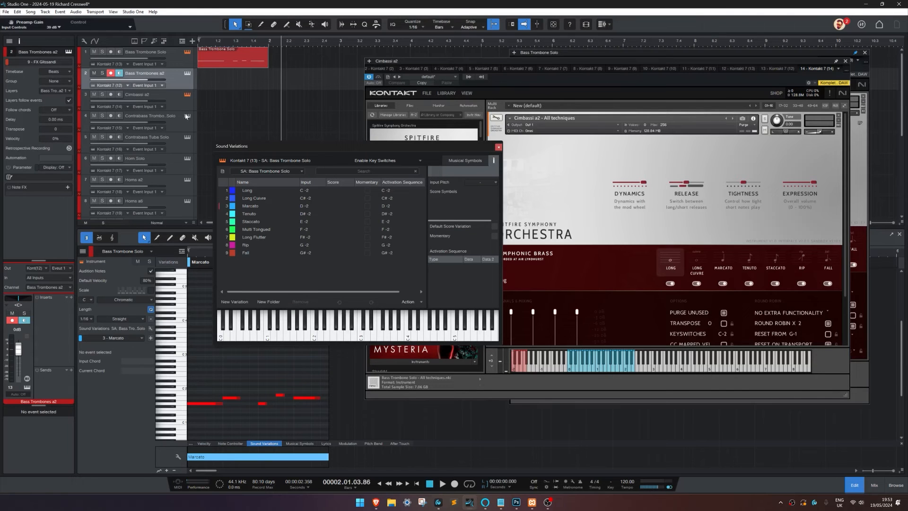
{"action": "left_click", "coordinate": [180, 101]}
Step: Load the SA: Bass Trombone Solo preset for Cimbassi a2 and move the Sound Variations window clear of the instrument
{"action": "left_click", "coordinate": [254, 171]}
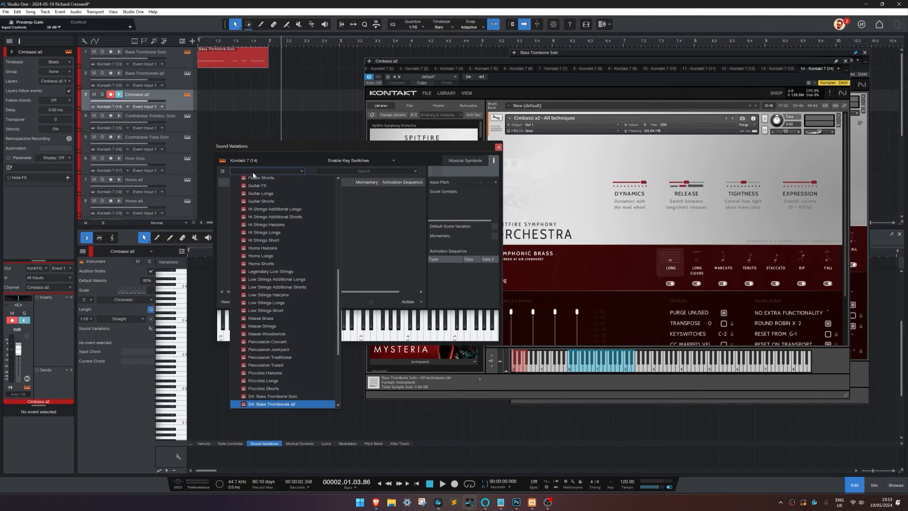
{"action": "left_click", "coordinate": [271, 396]}
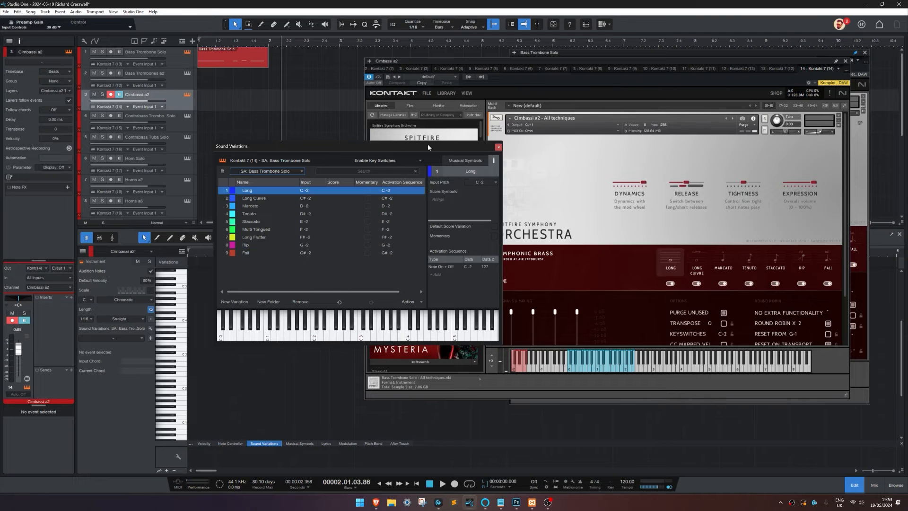
{"action": "left_click_drag", "start_coordinate": [427, 144], "coordinate": [368, 158]}
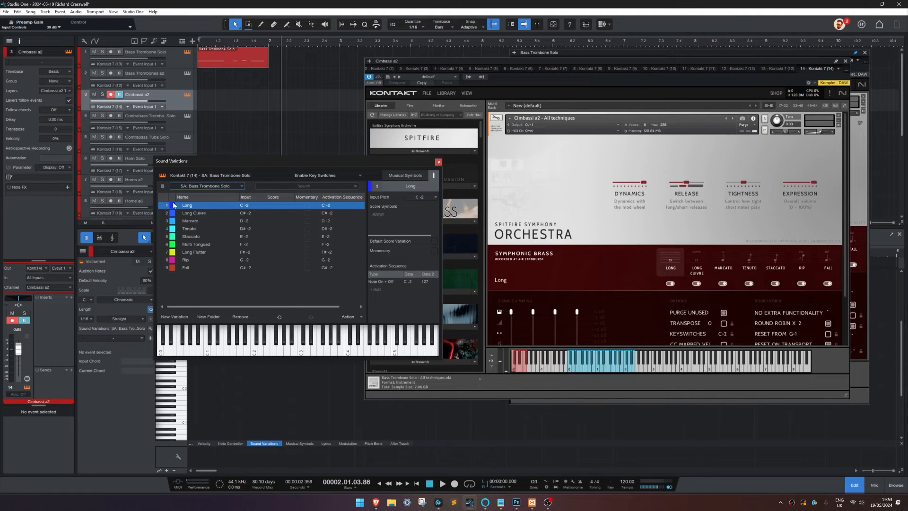
Step: Step through Long Cuivre, Marcato, Tenuto and Staccato to compare each variation with the Cimbassi a2 articulation it activates
{"action": "left_click", "coordinate": [193, 213]}
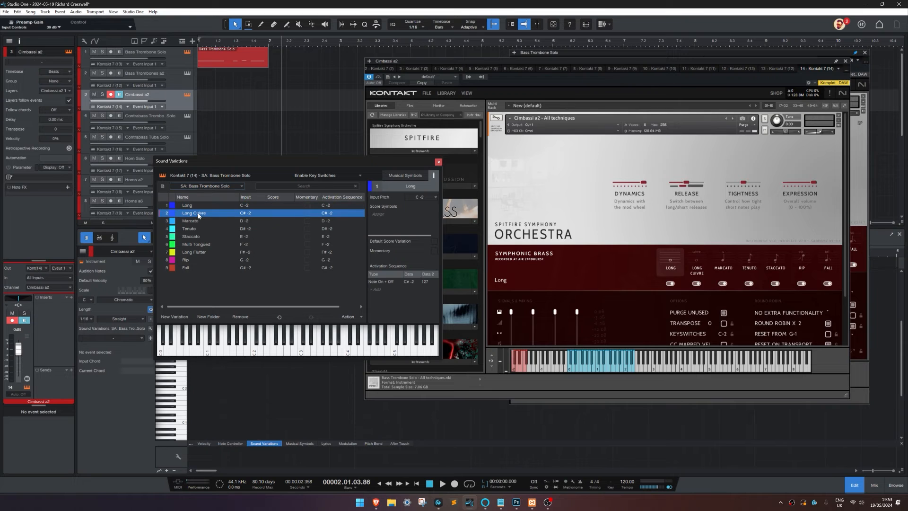
{"action": "left_click", "coordinate": [194, 221]}
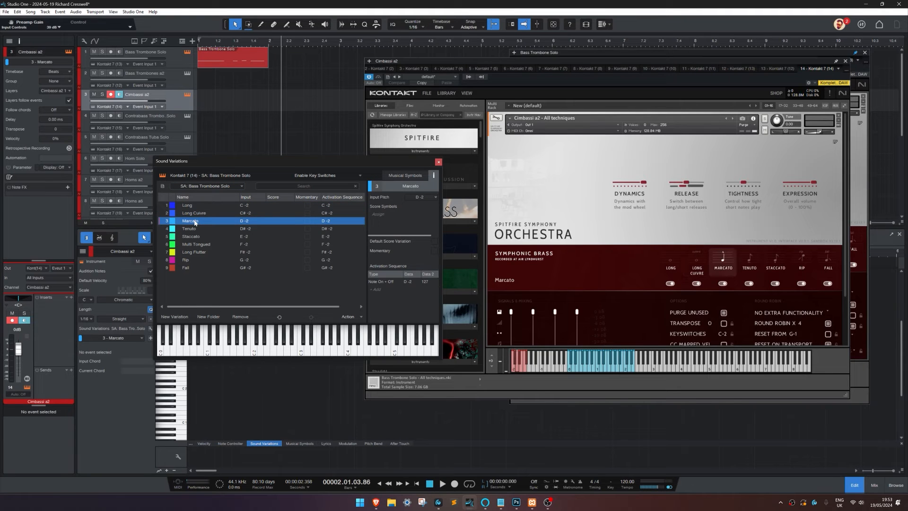
{"action": "left_click", "coordinate": [194, 228]}
{"action": "left_click", "coordinate": [192, 237]}
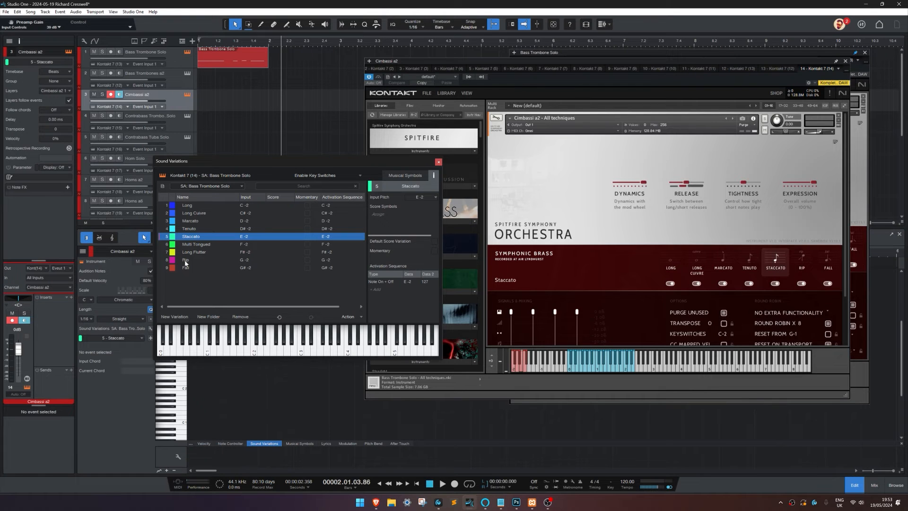
Step: Rename the Multi Tongued variation as Rip and the Long Flutter variation as Fall for Cimbassi a2
{"action": "double_click", "coordinate": [185, 261]}
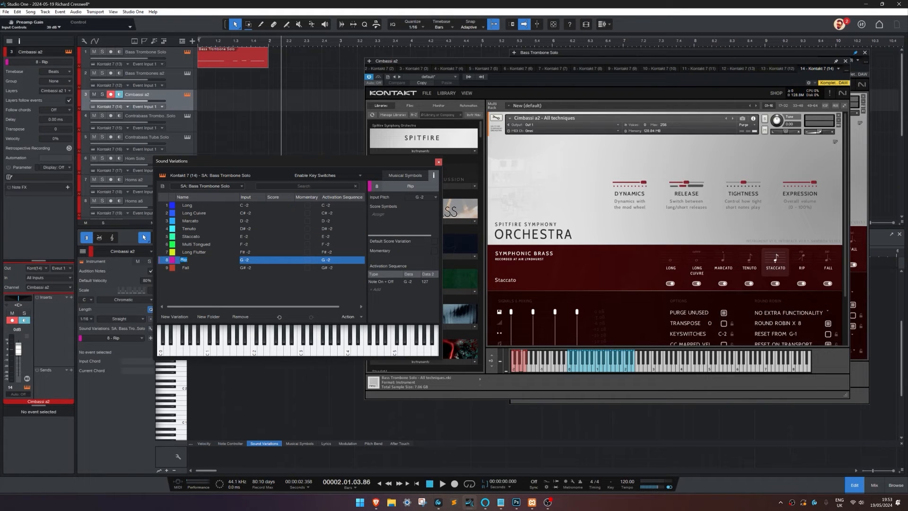
{"action": "left_click", "coordinate": [194, 245]}
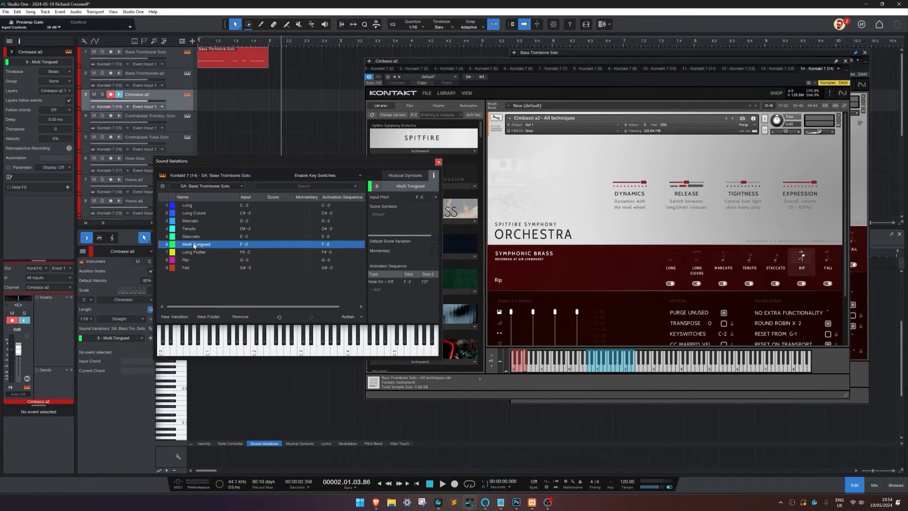
{"action": "type", "text": "Rip"}
{"action": "double_click", "coordinate": [177, 266]}
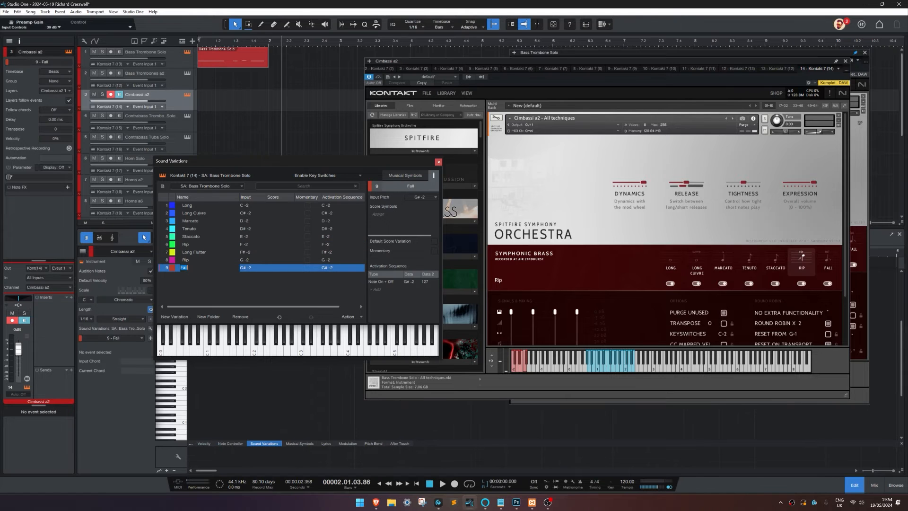
{"action": "double_click", "coordinate": [194, 253]}
{"action": "type", "text": "Fall"}
Step: Remove the surplus Rip and Fall variations in rows 8 and 9 of the Cimbassi a2 list
{"action": "left_click", "coordinate": [193, 259]}
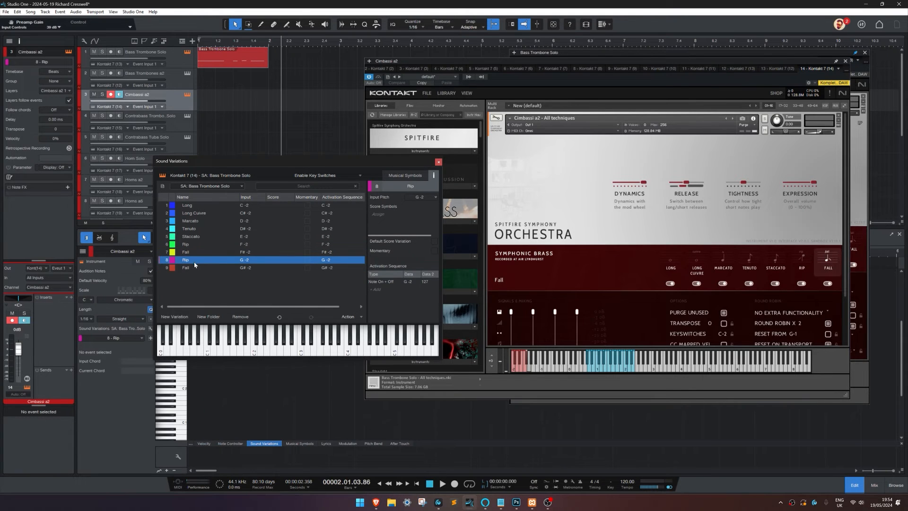
{"action": "left_click", "coordinate": [194, 268], "text": "shift"}
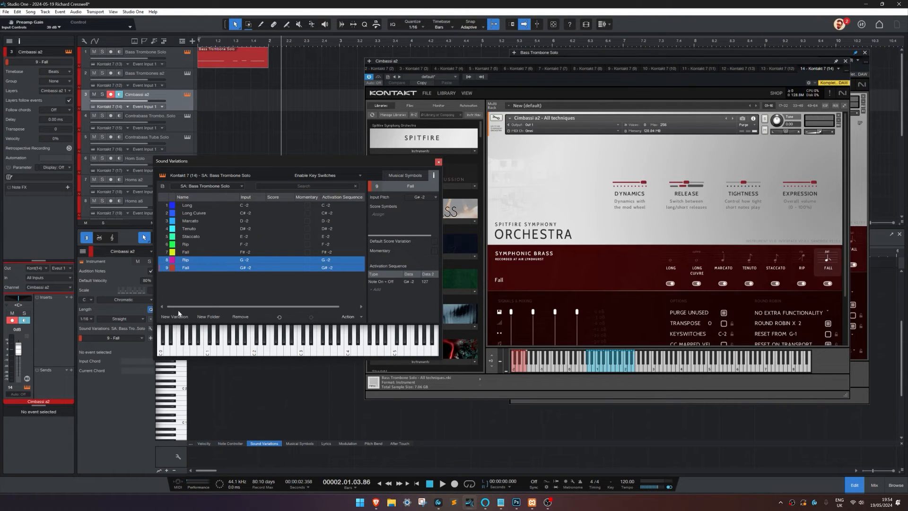
{"action": "left_click", "coordinate": [243, 318]}
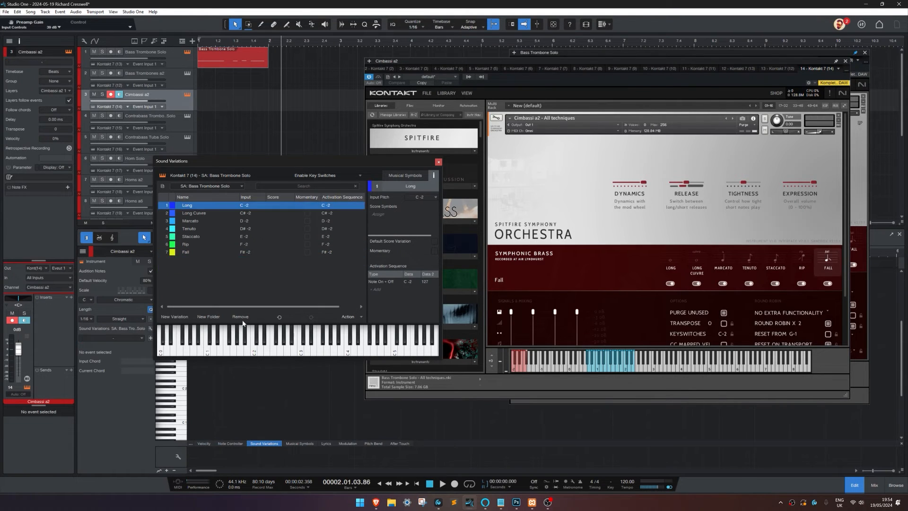
Step: Step through the Long, Marcato, Rip and Fall variations to compare each with the Cimbassi a2 articulation it activates
{"action": "left_click", "coordinate": [208, 295]}
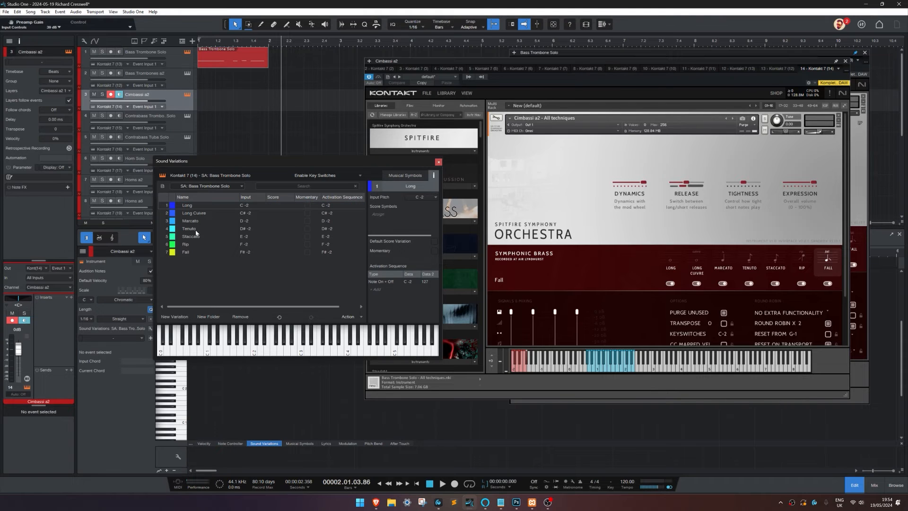
{"action": "left_click", "coordinate": [185, 208]}
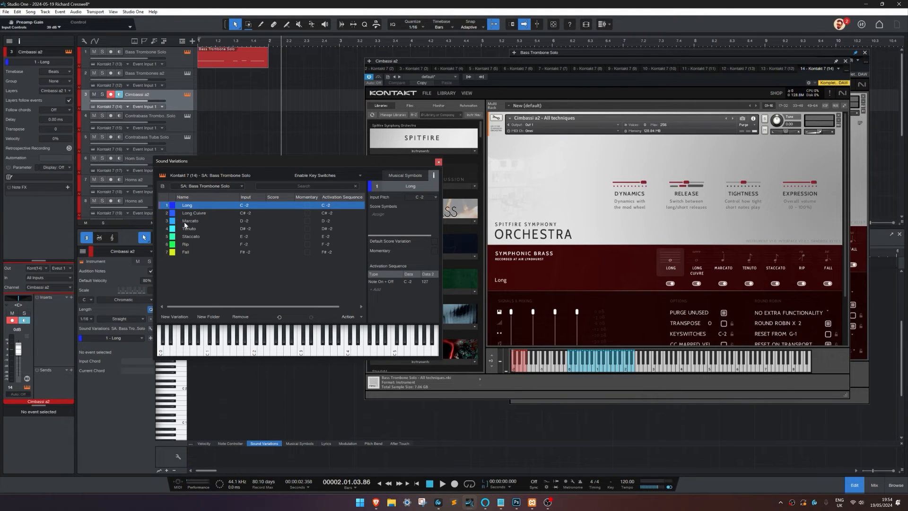
{"action": "left_click", "coordinate": [182, 221]}
{"action": "left_click", "coordinate": [183, 244]}
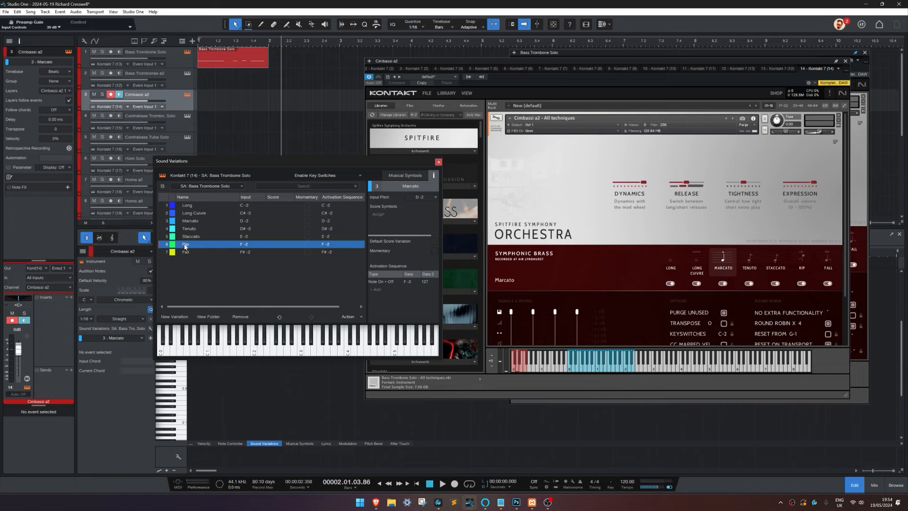
{"action": "left_click", "coordinate": [189, 252]}
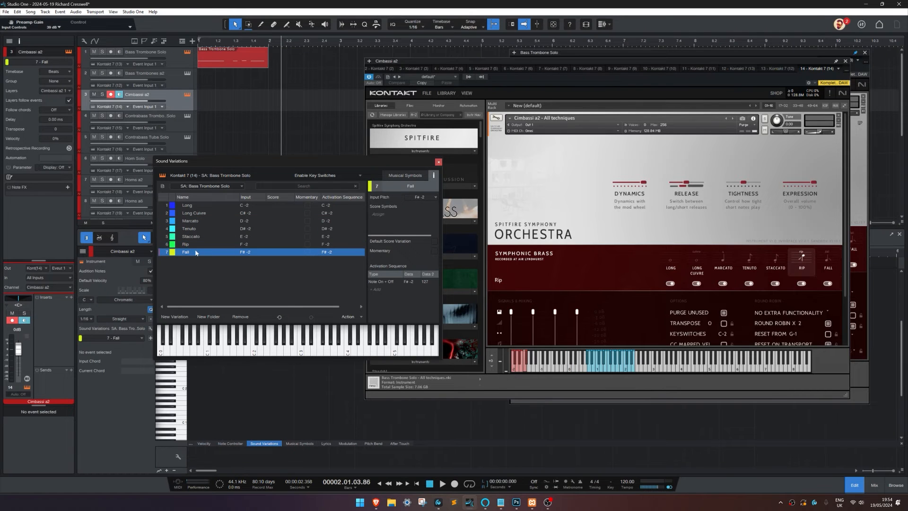
Step: Store the Cimbassi a2 variations as preset SA: Cimbassi a2 with the description All Techniques in the Spitfire Audio subfolder
{"action": "left_click", "coordinate": [162, 186]}
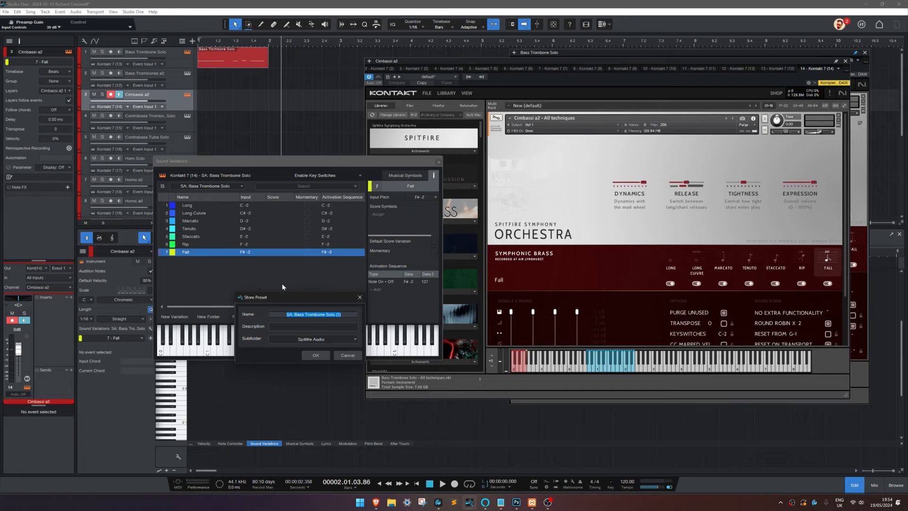
{"action": "left_click", "coordinate": [326, 314]}
{"action": "key", "text": "shift+End"}
{"action": "type", "text": "Cimbassi a2"}
{"action": "left_click", "coordinate": [333, 328]}
{"action": "type", "text": "All Te"}
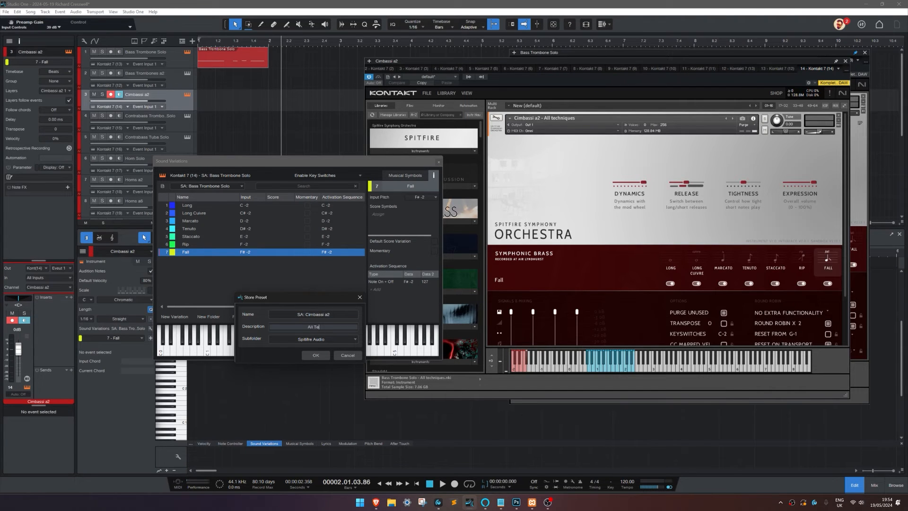
{"action": "type", "text": "chniques"}
{"action": "key", "text": "ctrl+a"}
{"action": "left_click", "coordinate": [316, 355]}
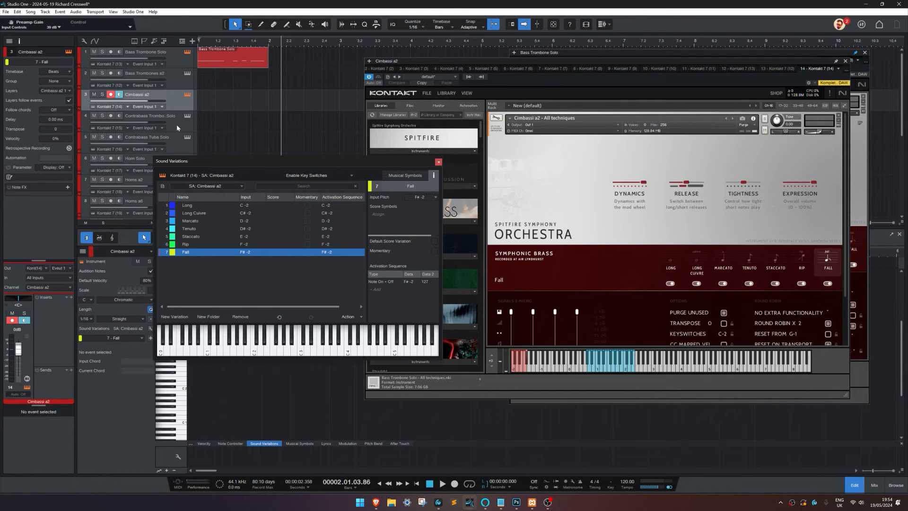
{"action": "left_click", "coordinate": [162, 187]}
{"action": "left_click", "coordinate": [169, 194]}
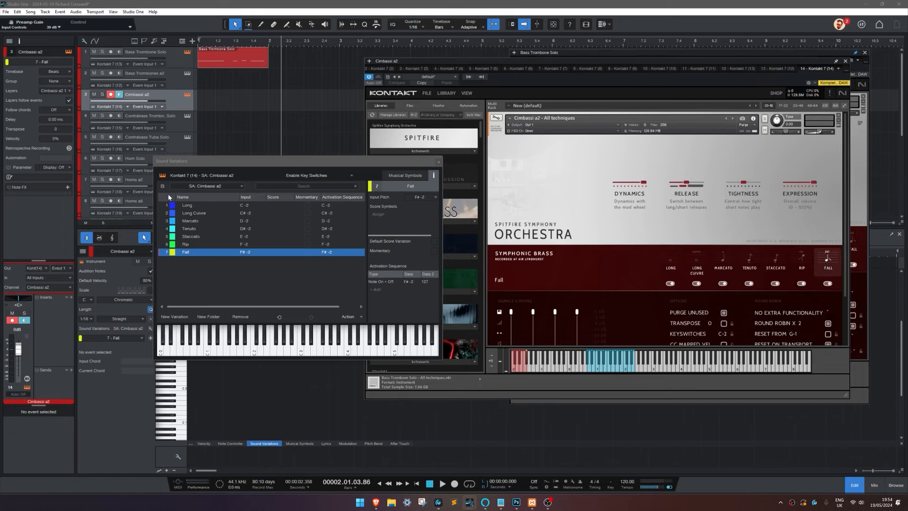
{"action": "left_click", "coordinate": [347, 355]}
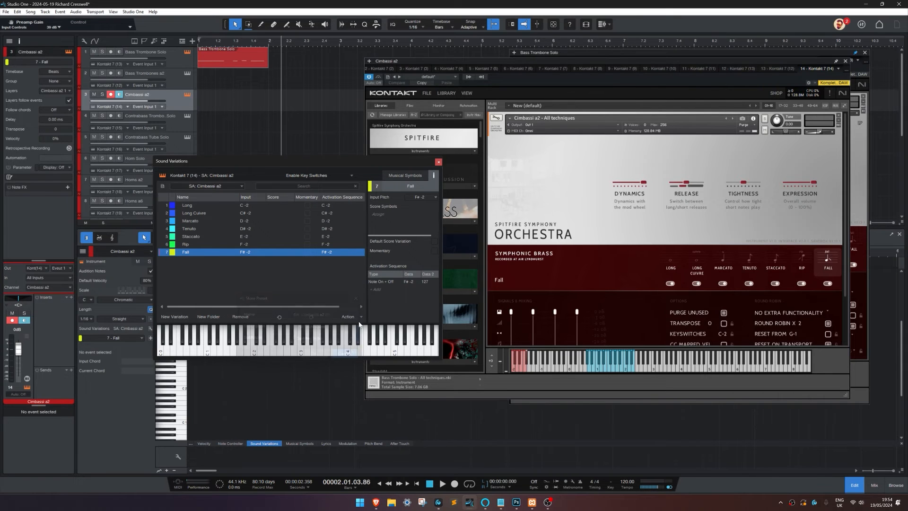
Step: Open the sound variations of the Contrabass Trombone Solo track and load the SA: Bass Trombone Solo preset
{"action": "left_click", "coordinate": [387, 169]}
{"action": "left_click", "coordinate": [178, 120]}
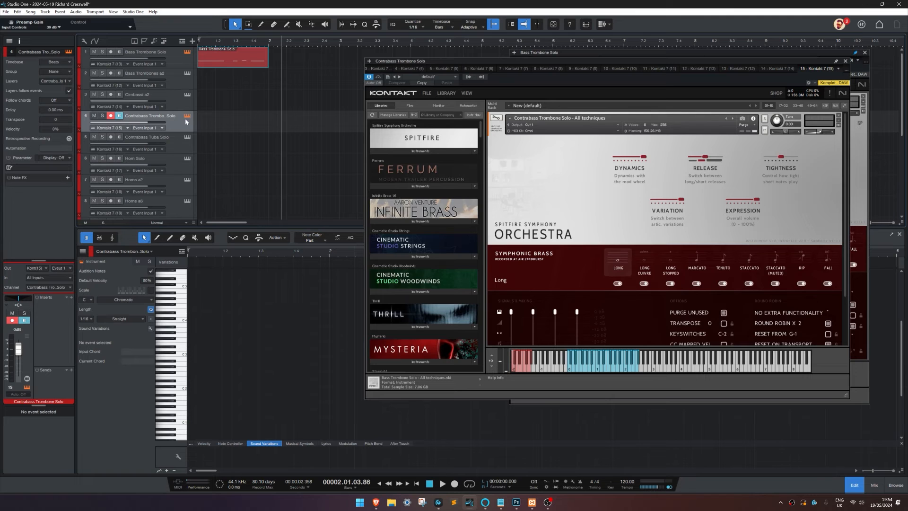
{"action": "left_click", "coordinate": [182, 461]}
{"action": "left_click", "coordinate": [209, 186]}
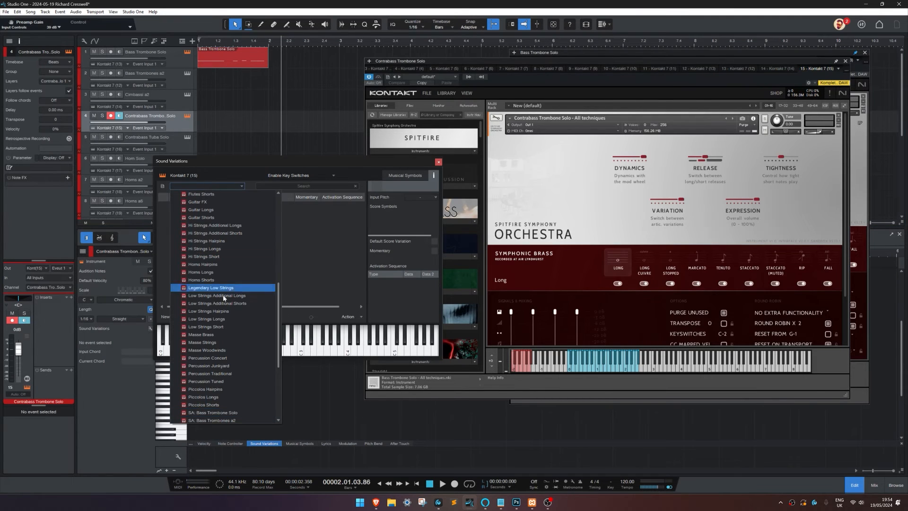
{"action": "left_click", "coordinate": [224, 412]}
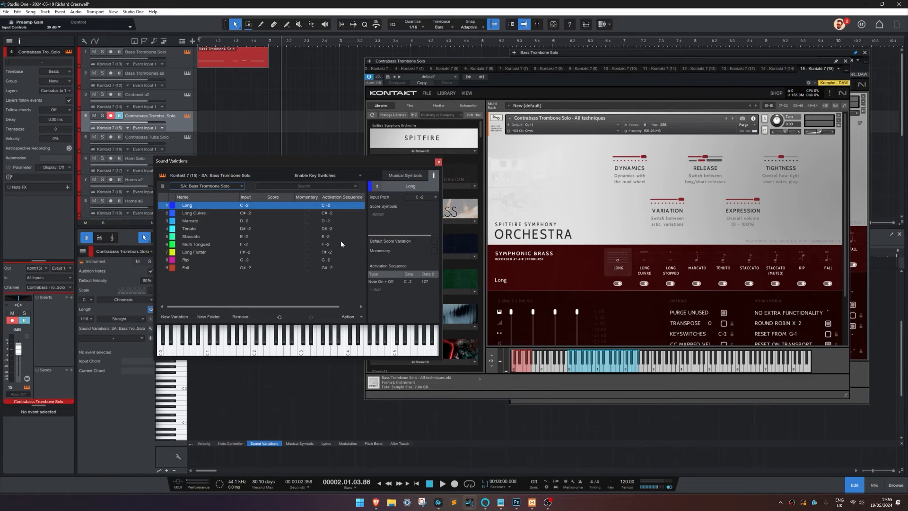
Step: Rename the Marcato variation in row 3 as Long Stopped and the Tenuto variation in row 4 as Marcato for Contrabass Trombone Solo
{"action": "left_click", "coordinate": [196, 220]}
{"action": "left_click", "coordinate": [196, 220]}
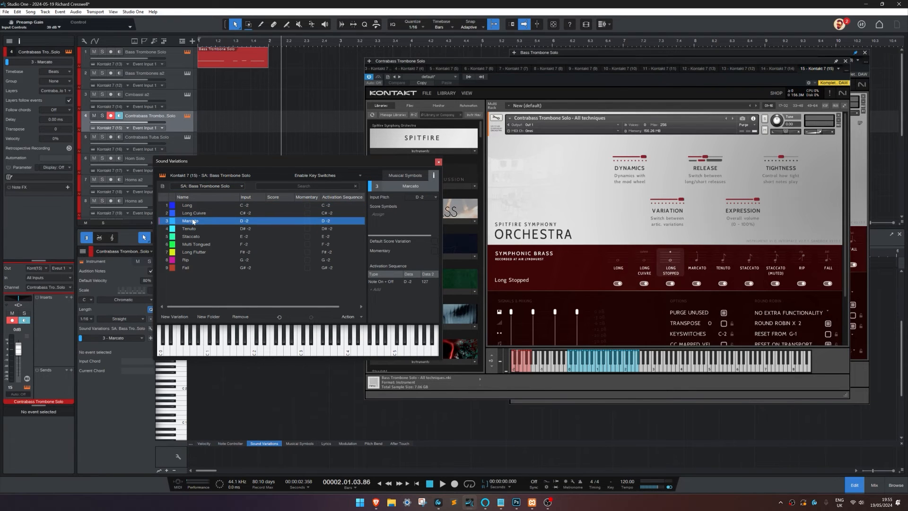
{"action": "type", "text": "Long Stopped"}
{"action": "key", "text": "Tab"}
{"action": "type", "text": "M"}
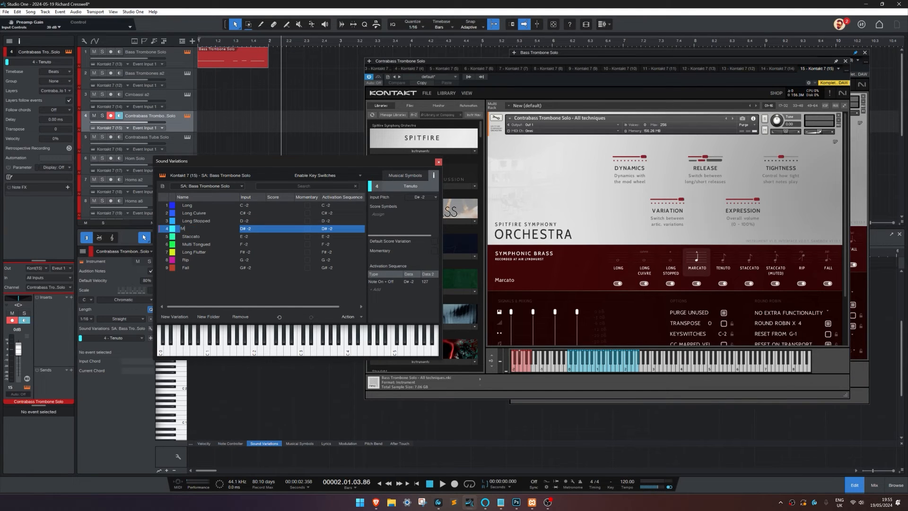
{"action": "type", "text": "arcato"}
{"action": "key", "text": "Tab"}
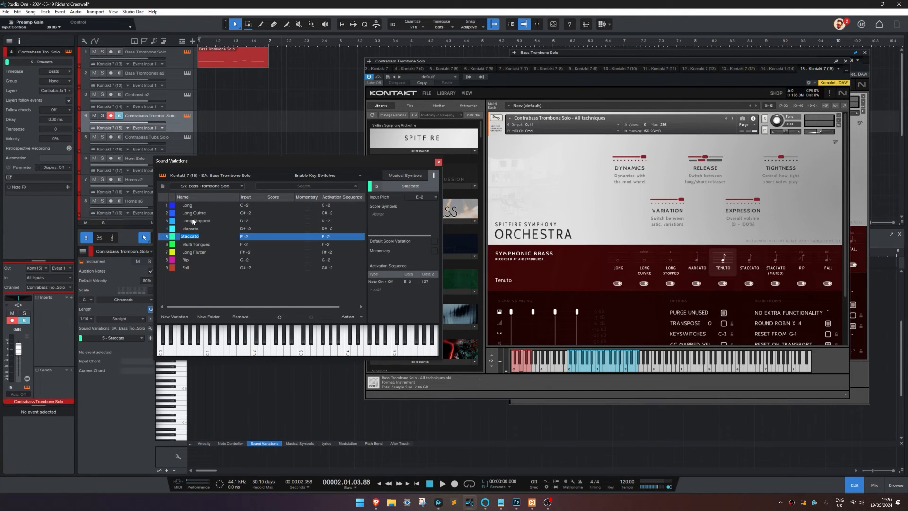
Step: Rename the Staccato variation in row 5 as Tenuto and the Multi Tongued variation as Staccato
{"action": "type", "text": "Tenuto"}
{"action": "key", "text": "Tab"}
{"action": "type", "text": "Staccato"}
{"action": "key", "text": "Tab"}
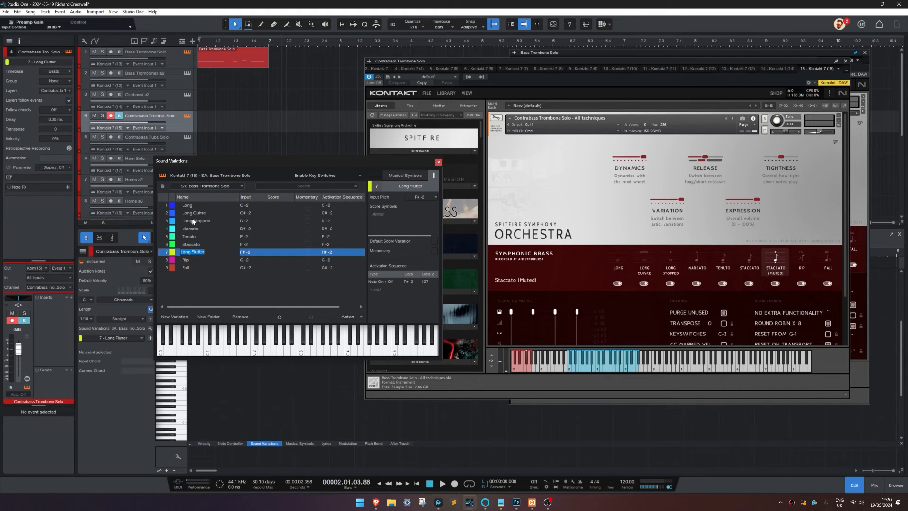
Step: Rename the Long Flutter variation in row 7 as Staccato (Muted) for Contrabass Trombone Solo
{"action": "type", "text": "Staccato (Muted)"}
{"action": "key", "text": "BackSpace"}
{"action": "key", "text": "BackSpace"}
{"action": "type", "text": "d)"}
{"action": "key", "text": "Tab"}
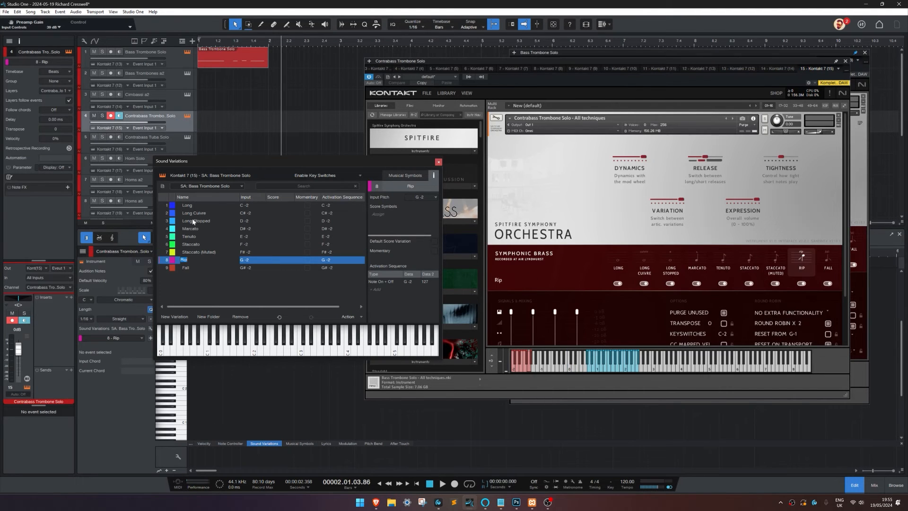
Step: Store the Contrabass Trombone Solo variations as preset SA: Contrabass Solo with the description All Techniques in the Spitfire Audio subfolder
{"action": "left_click", "coordinate": [162, 186]}
{"action": "left_click", "coordinate": [169, 193]}
{"action": "key", "text": "Tab"}
{"action": "type", "text": "All Techniques"}
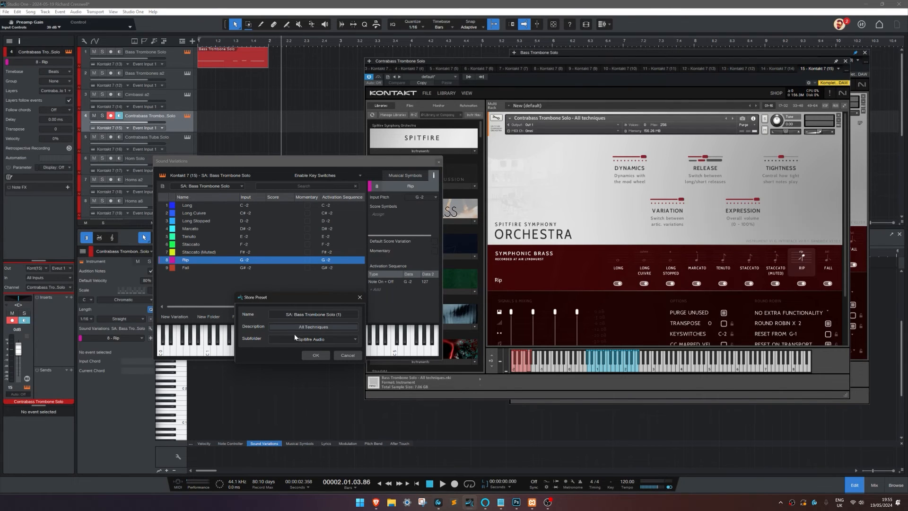
{"action": "key", "text": "shift+Tab"}
{"action": "left_click_drag", "start_coordinate": [342, 314], "coordinate": [293, 315]}
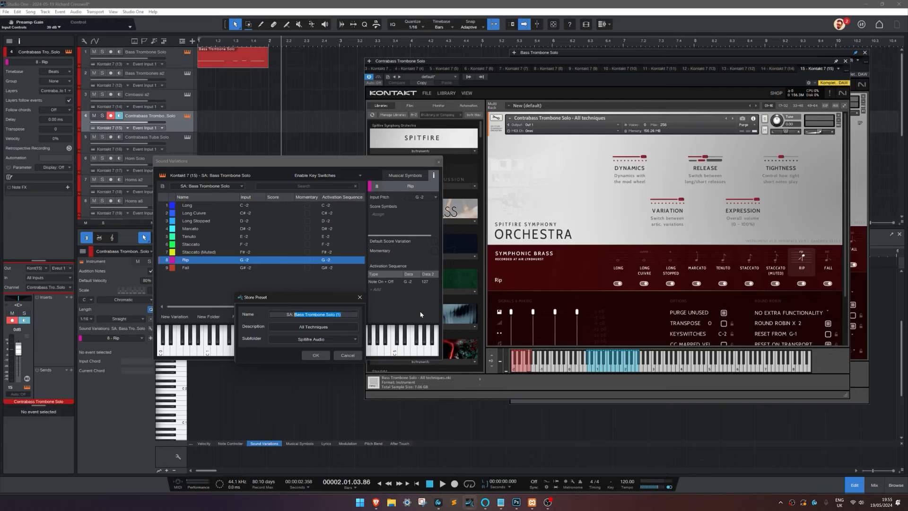
{"action": "type", "text": "Contr"}
{"action": "type", "text": "ba"}
{"action": "key", "text": "BackSpace"}
{"action": "key", "text": "BackSpace"}
{"action": "type", "text": "abass Solo"}
{"action": "left_click", "coordinate": [324, 356]}
Step: Select the Contrabass Tuba Solo track and load the SA: Bass Trombone Solo preset into its sound variations
{"action": "left_click", "coordinate": [184, 150]}
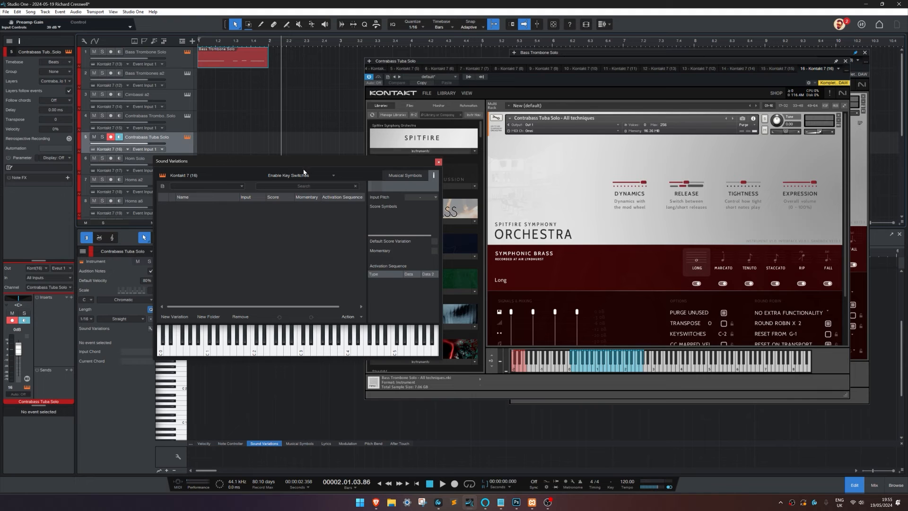
{"action": "left_click", "coordinate": [169, 186]}
{"action": "left_click", "coordinate": [228, 413]}
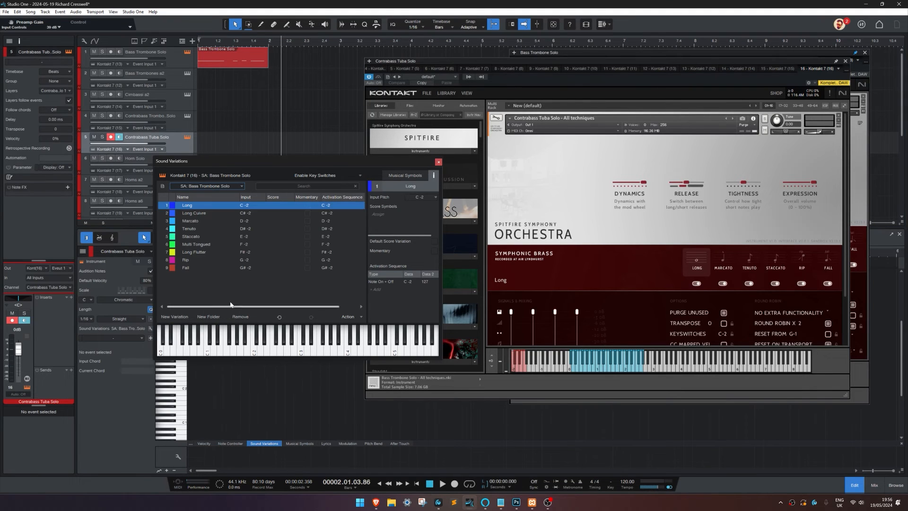
Step: Rename the variations in rows 2 to 4 of Contrabass Tuba Solo as Marcato, Tenuto and Staccato
{"action": "left_click", "coordinate": [195, 214]}
{"action": "double_click", "coordinate": [194, 214]}
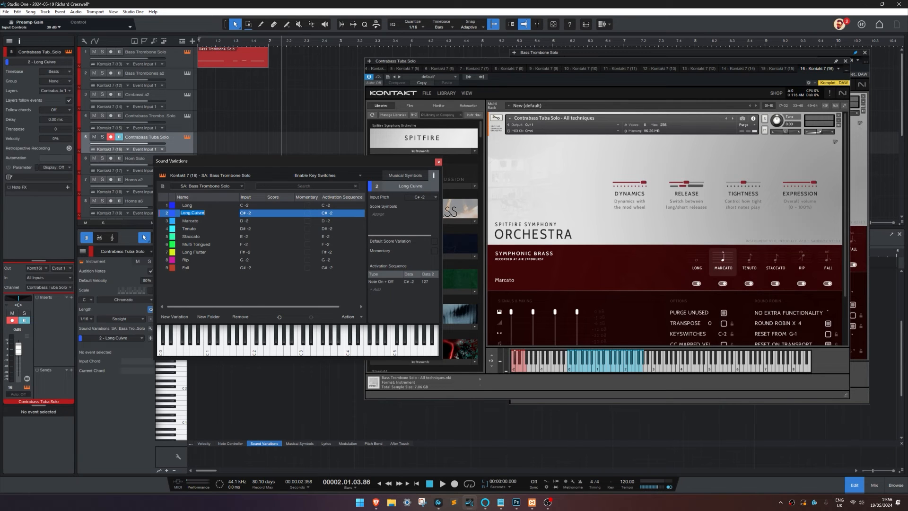
{"action": "type", "text": "Marcato"}
{"action": "key", "text": "Tab"}
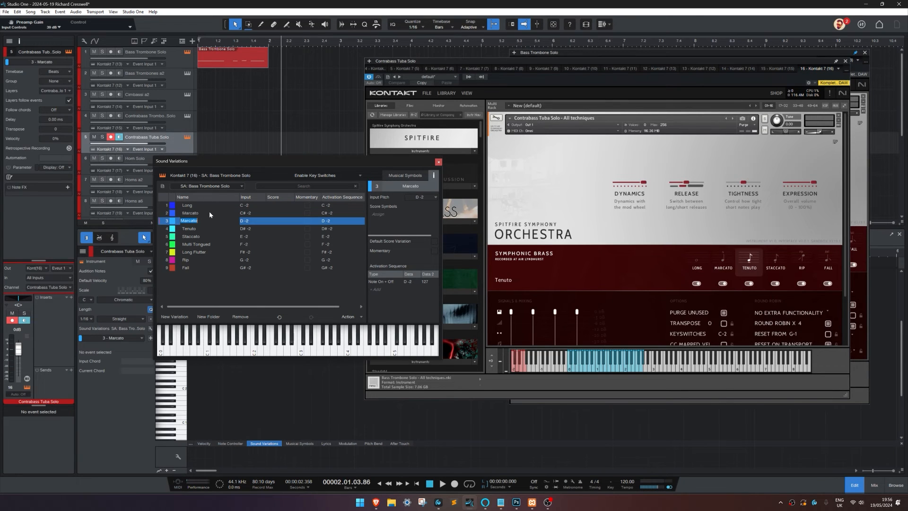
{"action": "type", "text": "Tenuto"}
{"action": "key", "text": "Tab"}
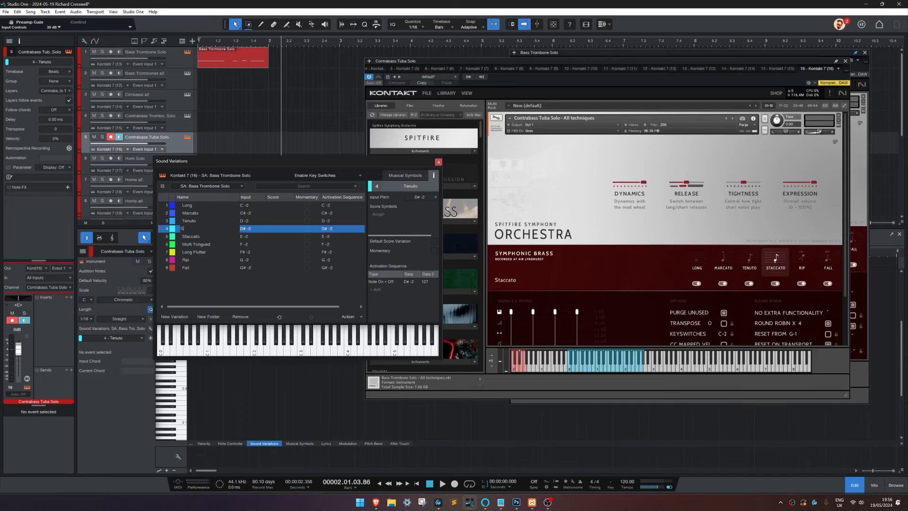
{"action": "type", "text": "Staccato"}
{"action": "key", "text": "Tab"}
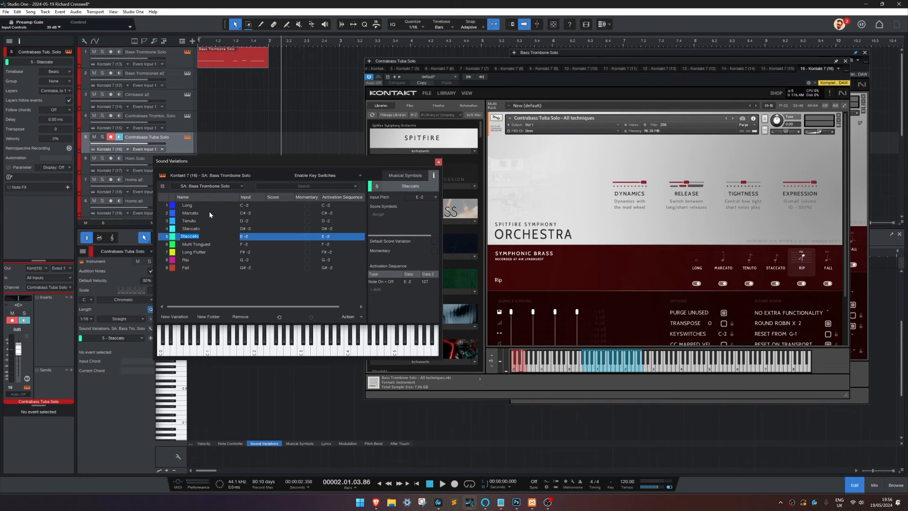
Step: Rename the Staccato variation in row 5 as Rip and the Multi Tongued variation in row 6 as Fall
{"action": "type", "text": "Rip"}
{"action": "key", "text": "Tab"}
{"action": "type", "text": "Fall"}
{"action": "key", "text": "Return"}
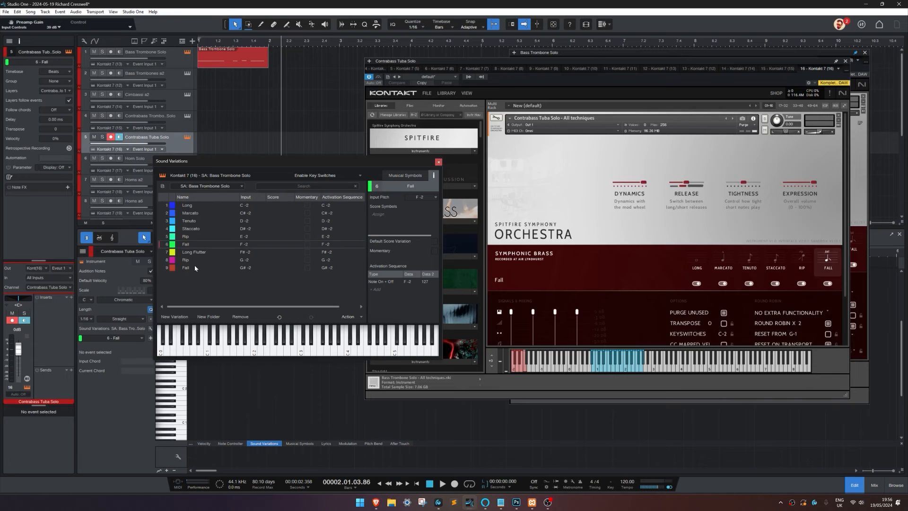
Step: Remove the surplus Long Flutter, Rip and Fall variations in rows 7 to 9 of the Contrabass Tuba Solo list
{"action": "left_click", "coordinate": [188, 255]}
{"action": "left_click", "coordinate": [189, 268], "text": "shift"}
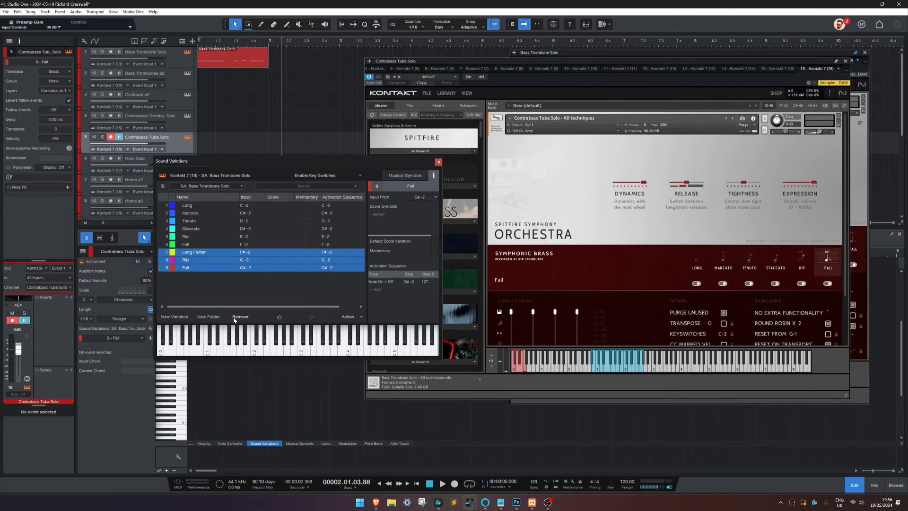
{"action": "left_click", "coordinate": [234, 319]}
Step: Store the variations as preset SA: Contrbass Tuba Solo with the description All Techniques and close the Sound Variations window
{"action": "left_click", "coordinate": [162, 186]}
{"action": "left_click", "coordinate": [168, 193]}
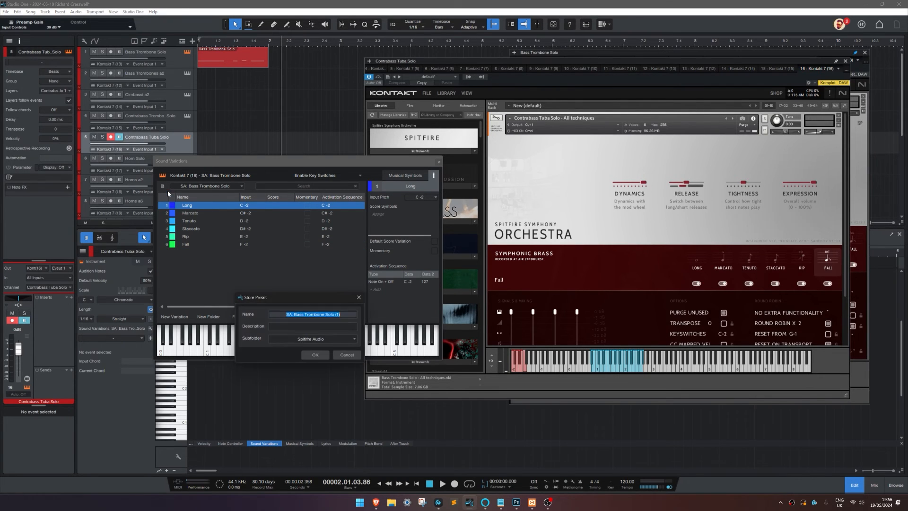
{"action": "left_click", "coordinate": [314, 327]}
{"action": "type", "text": "All Techniques"}
{"action": "left_click", "coordinate": [342, 315]}
{"action": "left_click_drag", "start_coordinate": [342, 315], "coordinate": [297, 315]}
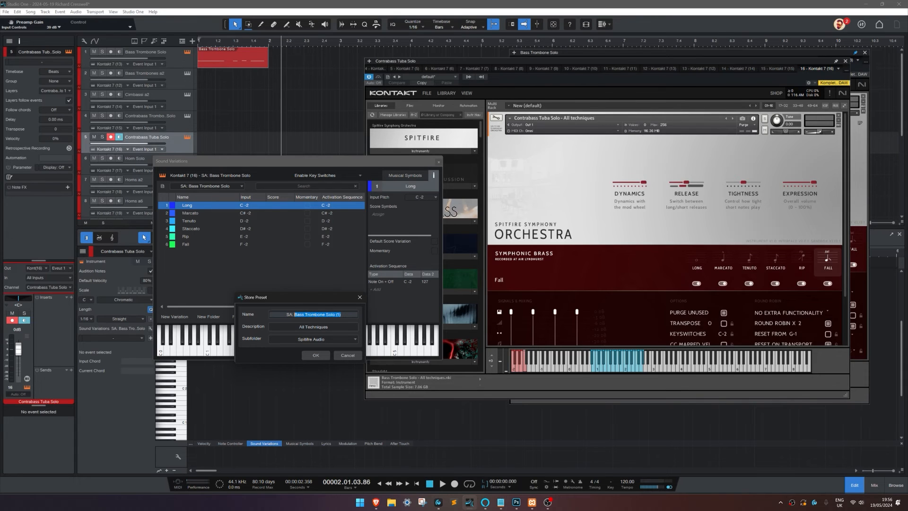
{"action": "type", "text": "Contrbass Tuba Solo"}
{"action": "left_click", "coordinate": [316, 355]}
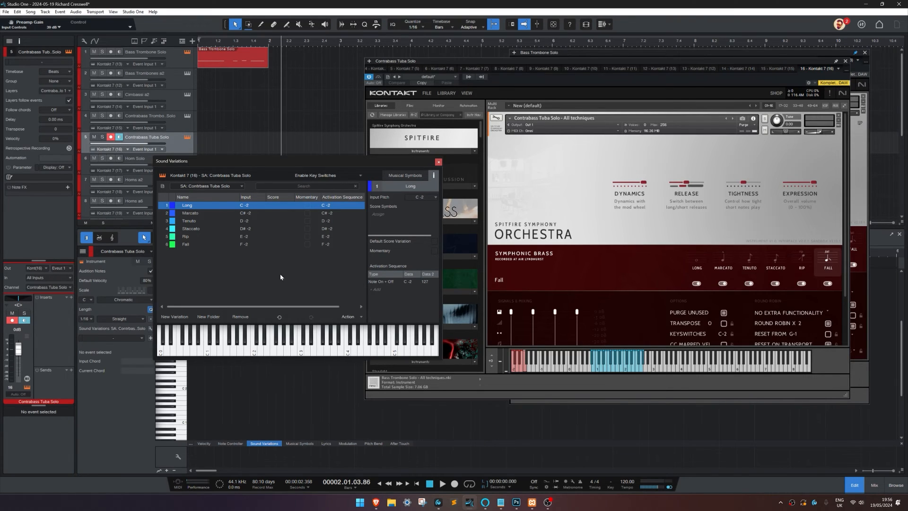
{"action": "left_click", "coordinate": [438, 162]}
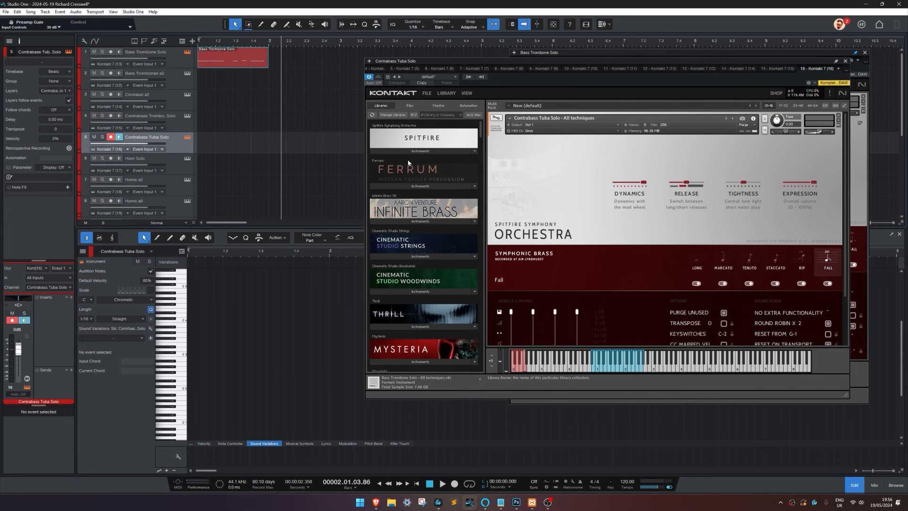
{"action": "scroll", "coordinate": [279, 149], "scroll_direction": "down", "scroll_amount": 4}
{"action": "scroll", "coordinate": [270, 157], "scroll_direction": "up", "scroll_amount": 3}
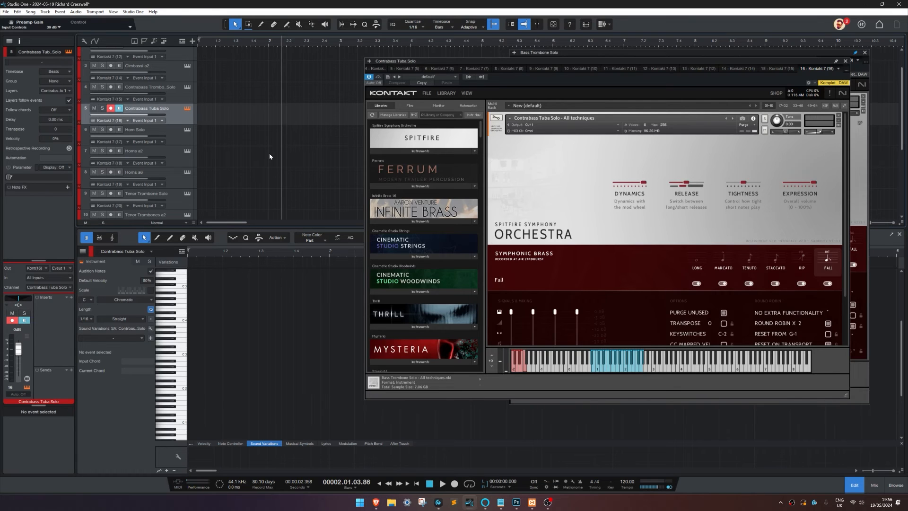
Step: Delete the Bass Trombone Solo clip at the start of the arrangement
{"action": "scroll", "coordinate": [269, 153], "scroll_direction": "up", "scroll_amount": 2}
{"action": "right_click", "coordinate": [239, 66]}
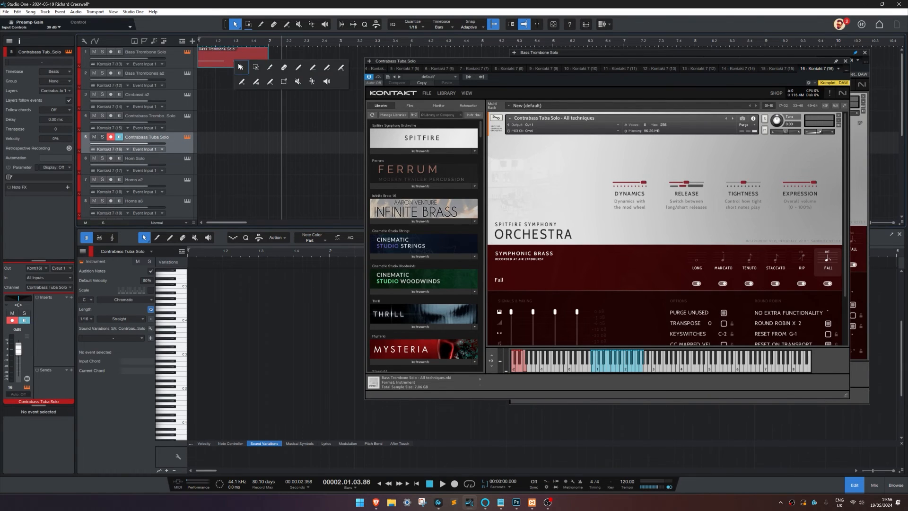
{"action": "left_click", "coordinate": [284, 67]}
{"action": "left_click", "coordinate": [243, 60]}
{"action": "right_click", "coordinate": [240, 63]}
{"action": "left_click", "coordinate": [236, 63]}
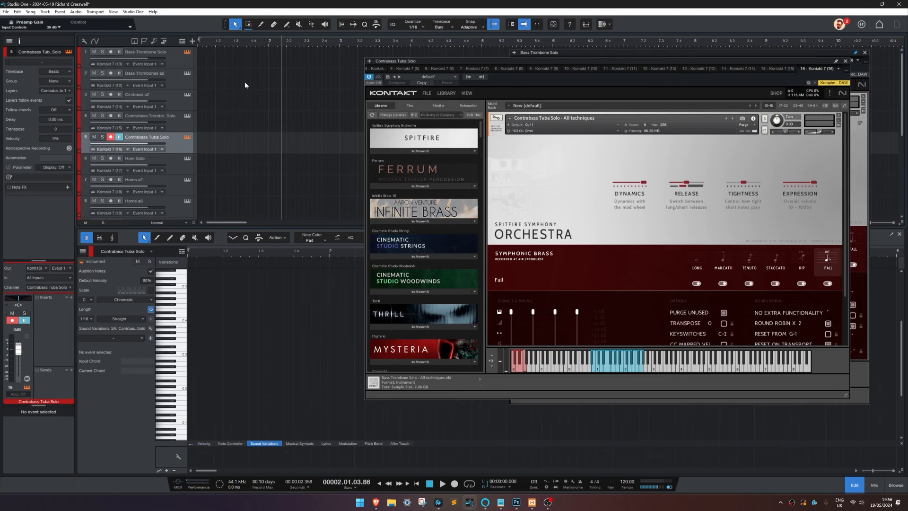
Step: Select the Bass Trombone Solo track, close the Contrabass Tuba Solo instrument window and reposition the Bass Trombone Solo window clear of the track list
{"action": "left_click", "coordinate": [191, 64]}
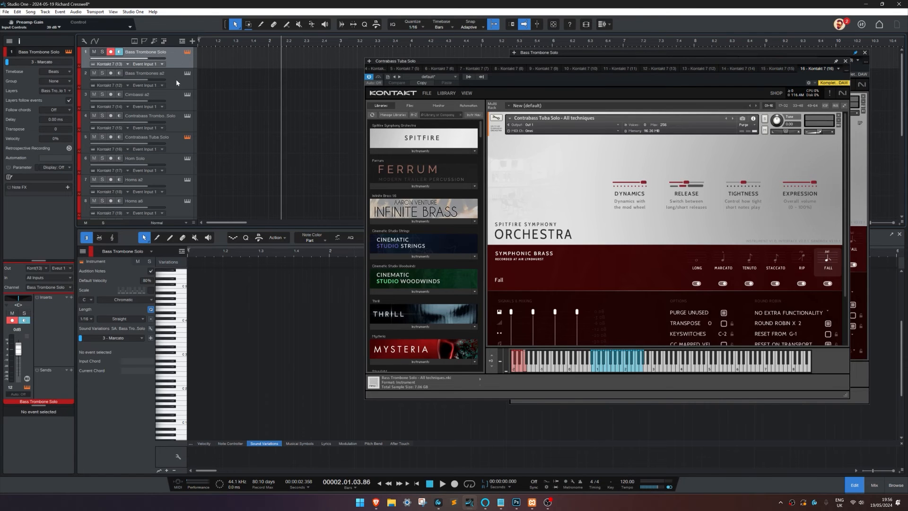
{"action": "left_click", "coordinate": [845, 61]}
{"action": "left_click_drag", "start_coordinate": [819, 53], "coordinate": [615, 65]}
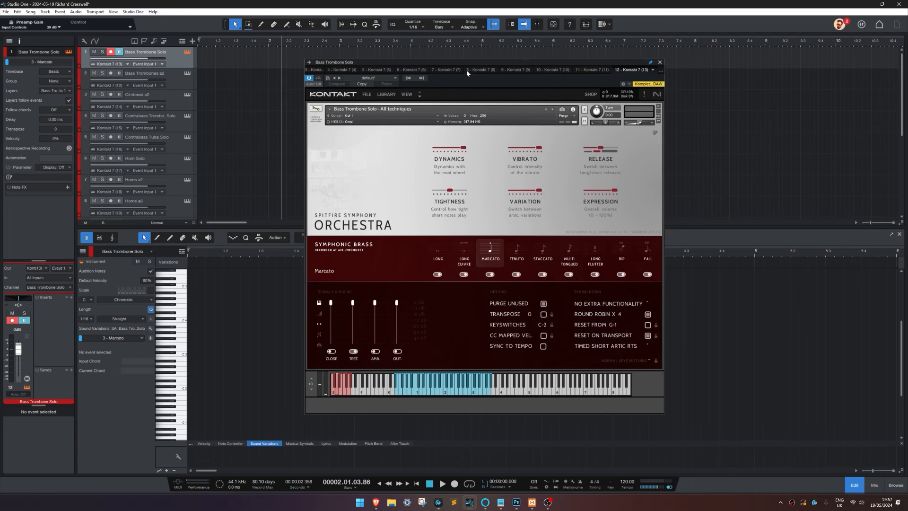
{"action": "left_click_drag", "start_coordinate": [479, 66], "coordinate": [557, 59]}
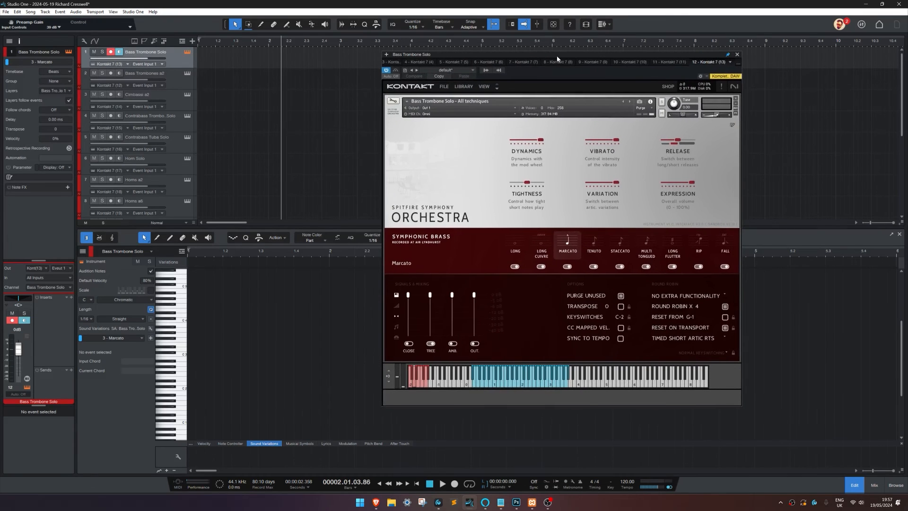
Step: Store the Bass Trombone Solo track as a track preset named Bass Trombone Solo, without a subfolder
{"action": "right_click", "coordinate": [179, 65]}
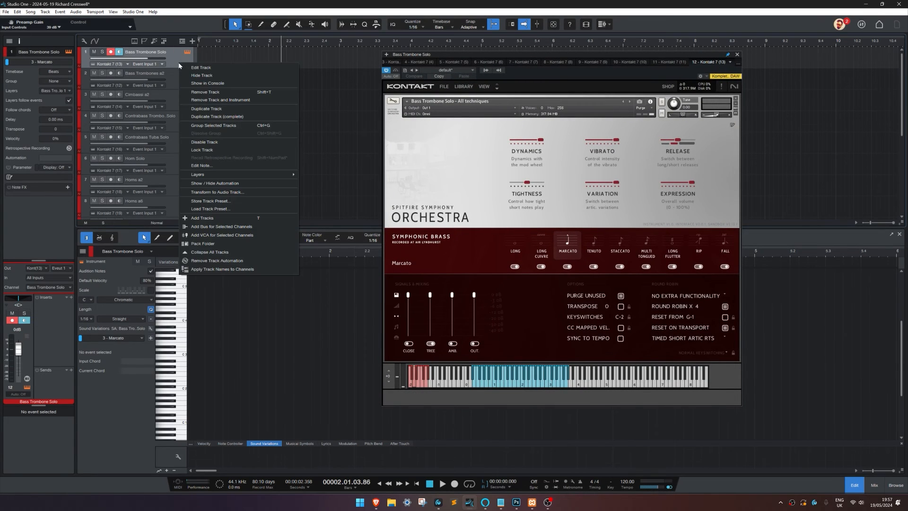
{"action": "left_click", "coordinate": [239, 201]}
{"action": "left_click", "coordinate": [355, 339]}
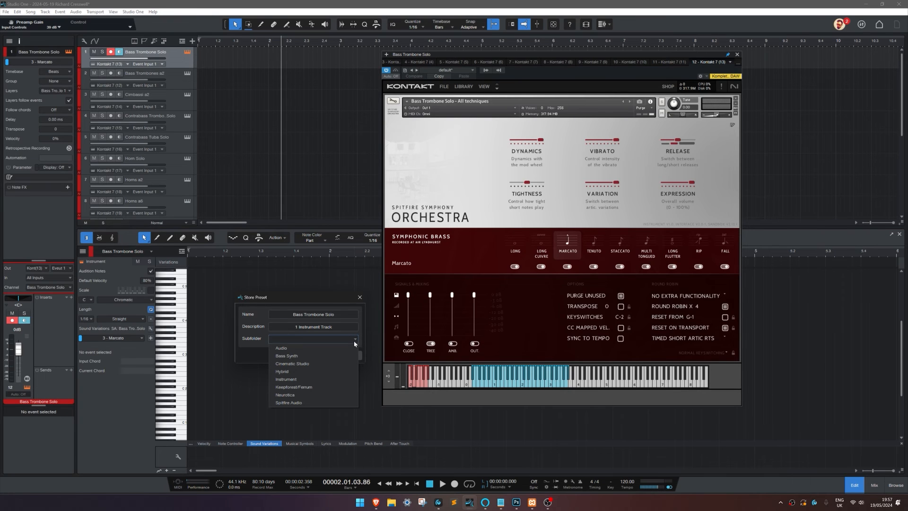
{"action": "left_click", "coordinate": [326, 302]}
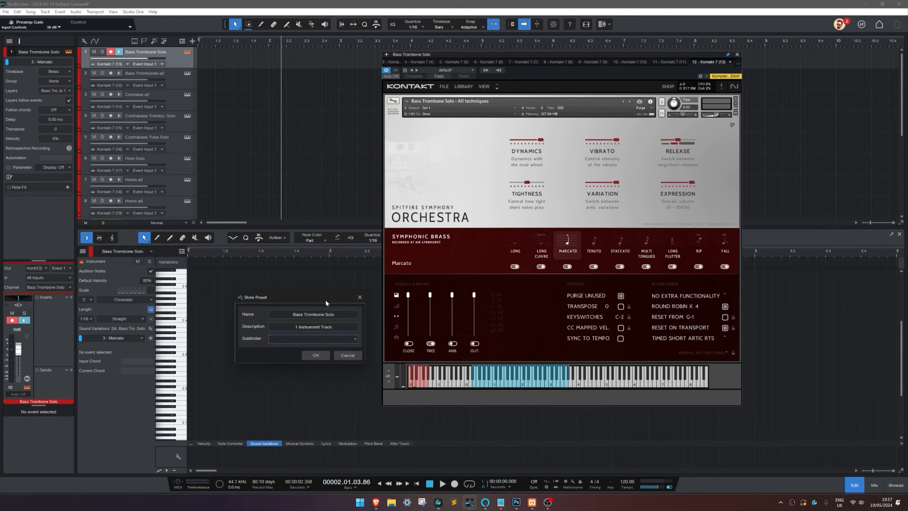
{"action": "left_click", "coordinate": [314, 356]}
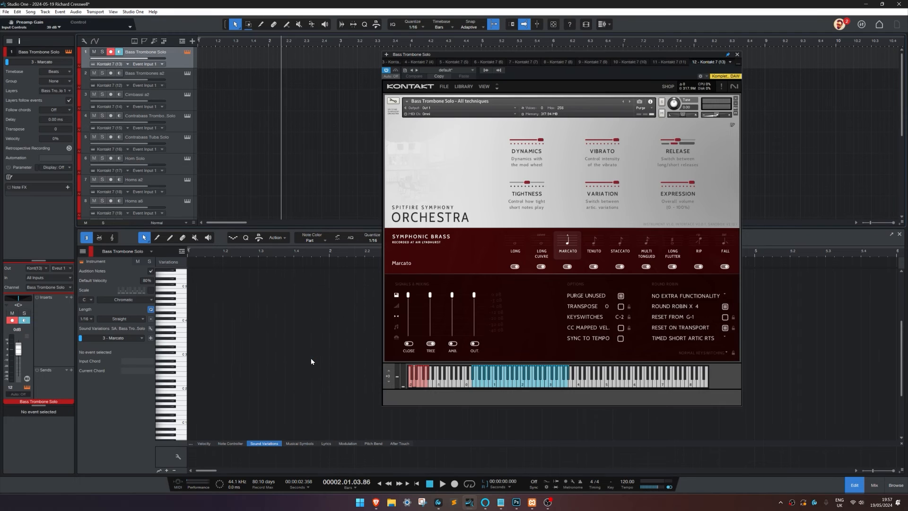
{"action": "right_click", "coordinate": [176, 56]}
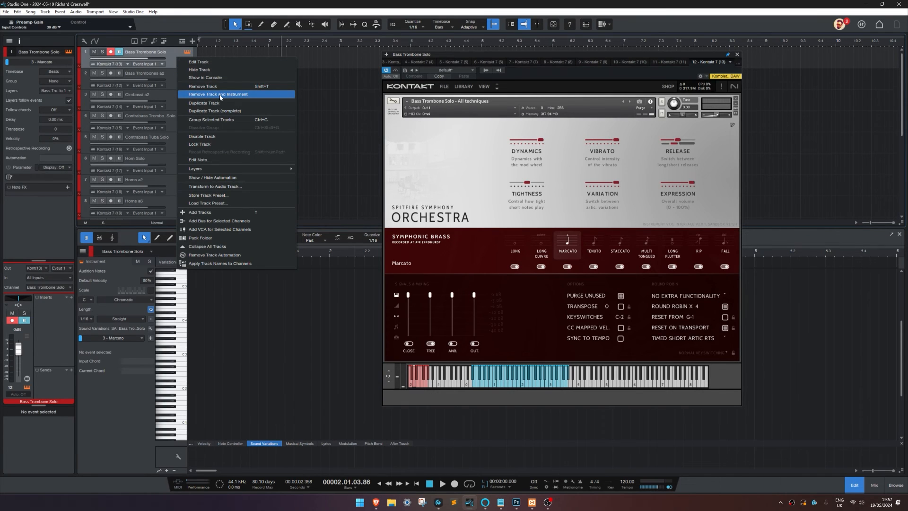
{"action": "left_click", "coordinate": [331, 50]}
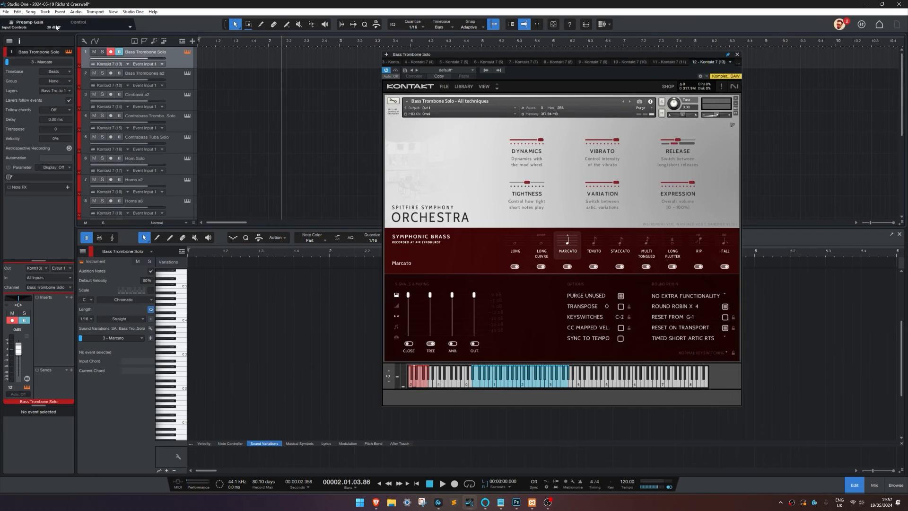
Step: Create a new song from the Record and Mix template at a 44.1 kHz sample rate
{"action": "left_click", "coordinate": [6, 11]}
{"action": "left_click", "coordinate": [8, 20]}
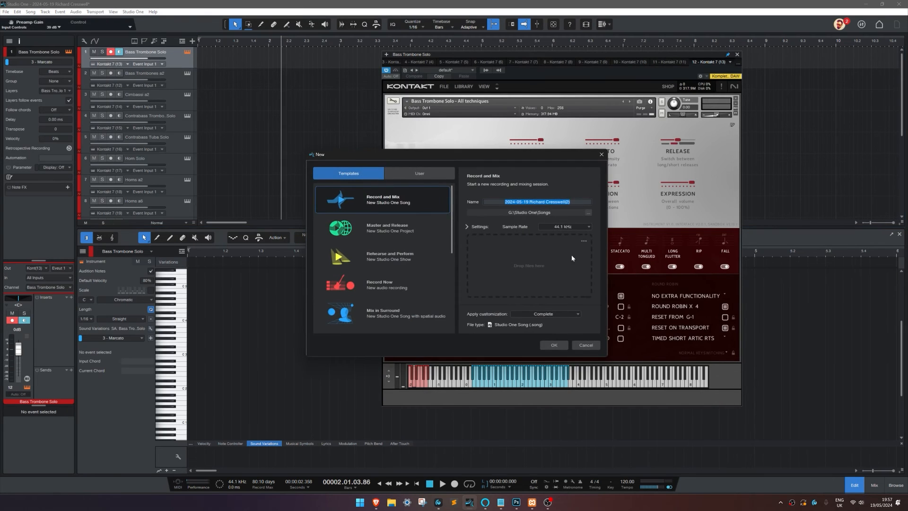
{"action": "left_click", "coordinate": [558, 348]}
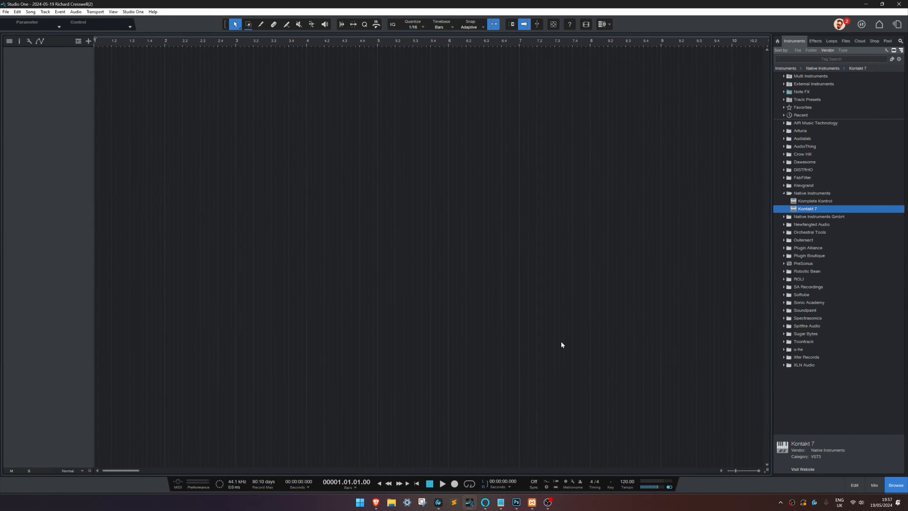
Step: Show the macro toolbar and switch it to the Template Assistant page
{"action": "left_click", "coordinate": [376, 24]}
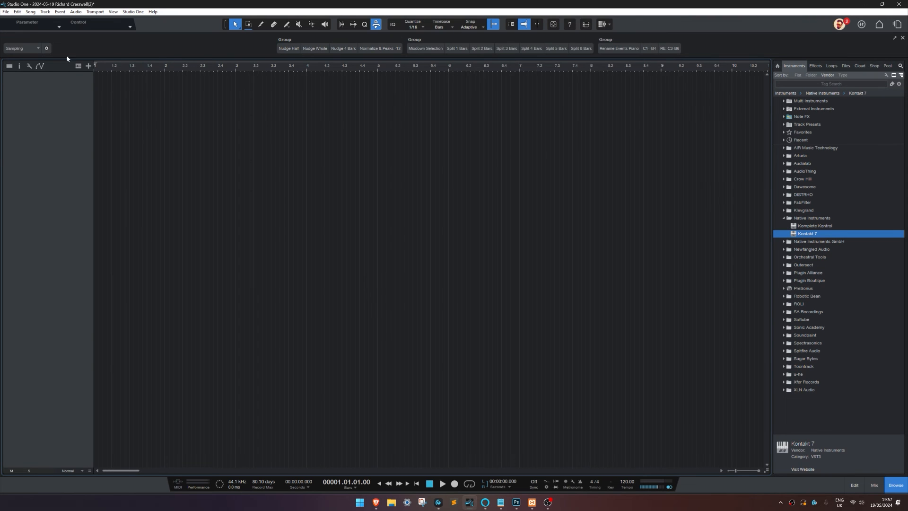
{"action": "left_click", "coordinate": [24, 48]}
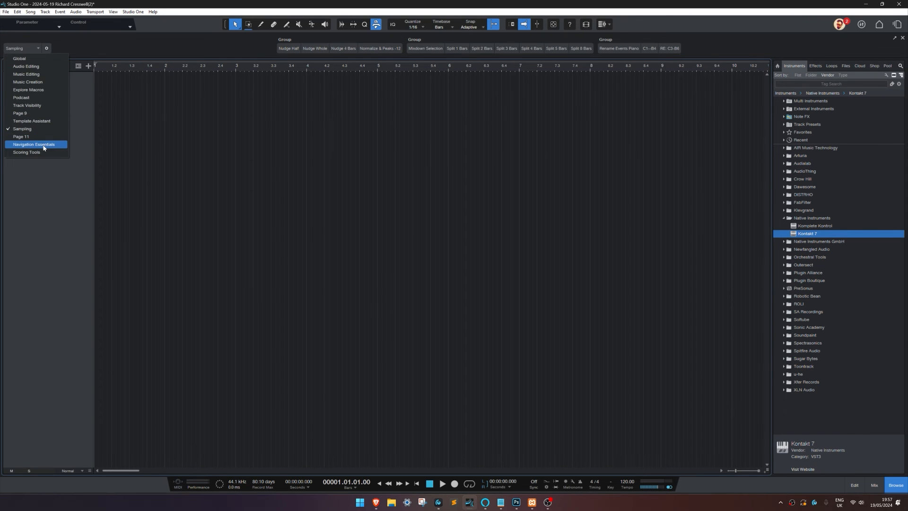
{"action": "left_click", "coordinate": [46, 121]}
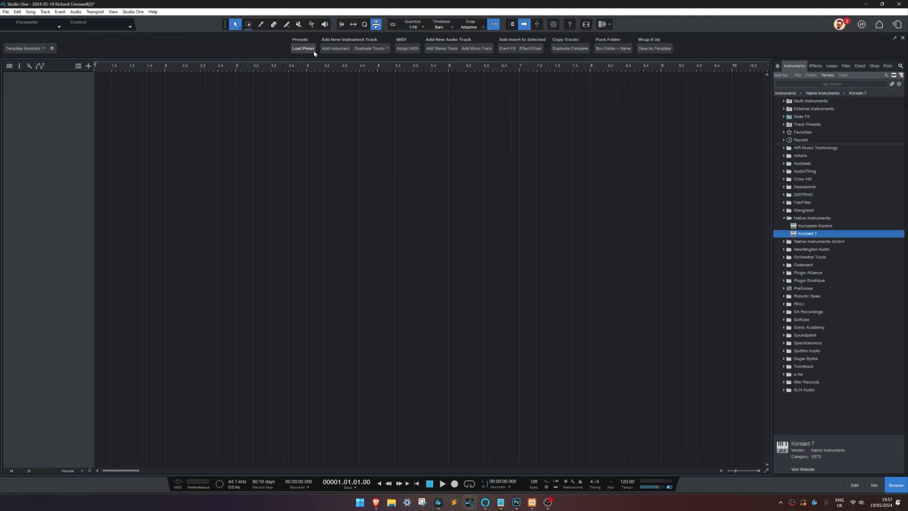
{"action": "left_click", "coordinate": [305, 48]}
{"action": "double_click", "coordinate": [409, 209]}
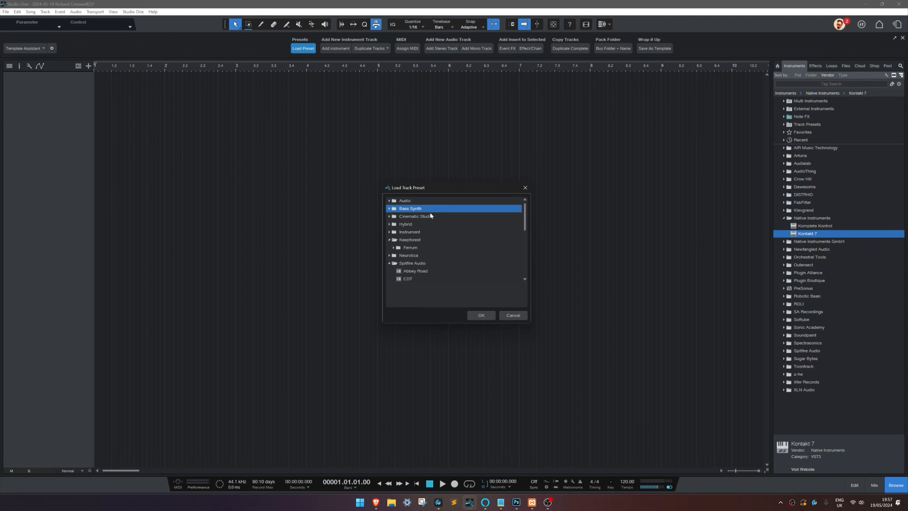
{"action": "left_click", "coordinate": [525, 188]}
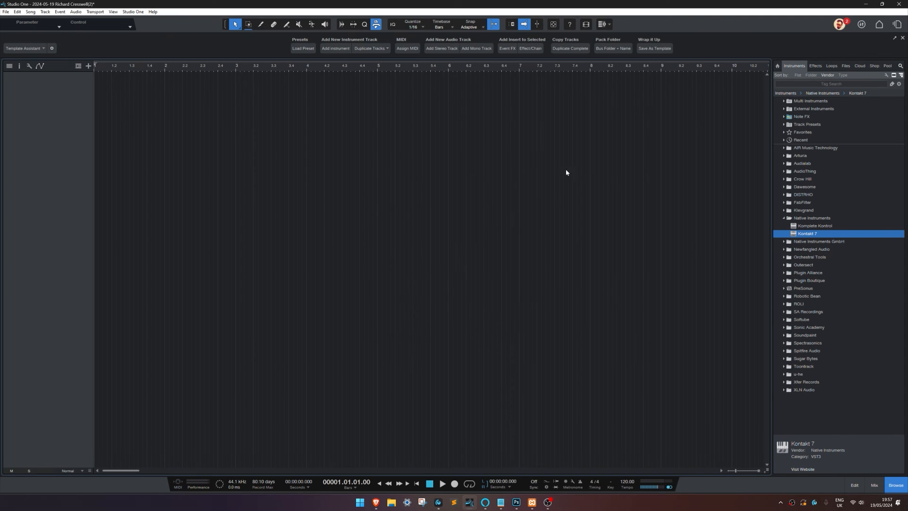
Step: Add the stored Bass Trombone Solo track preset to the song as a new track and open its Kontakt instrument
{"action": "double_click", "coordinate": [809, 125]}
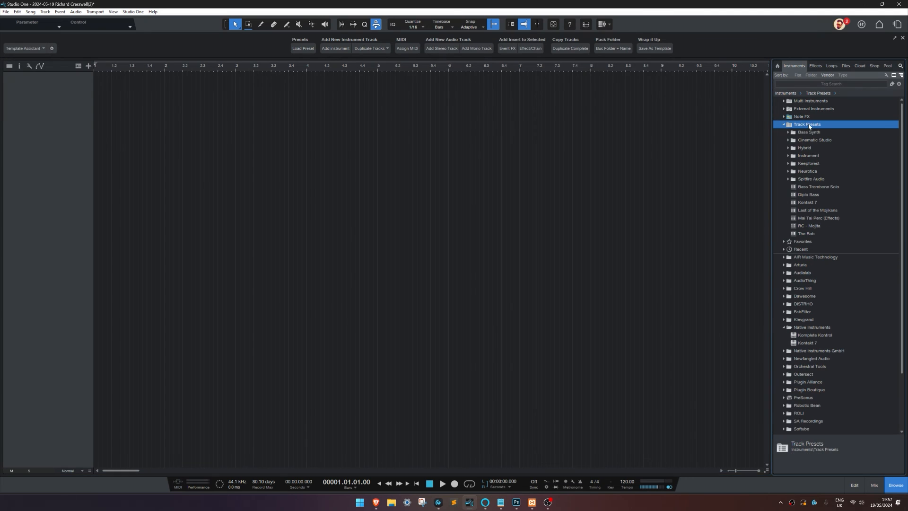
{"action": "left_click", "coordinate": [808, 188]}
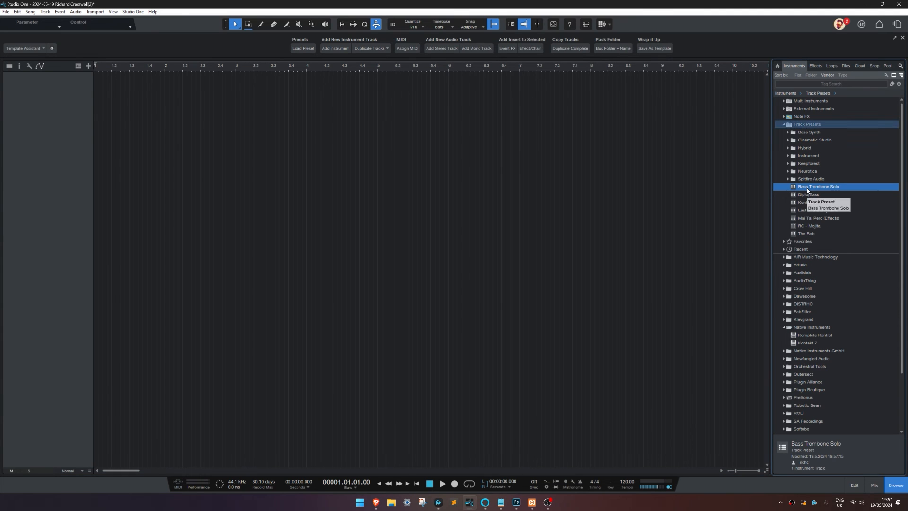
{"action": "left_click_drag", "start_coordinate": [807, 188], "coordinate": [73, 99]}
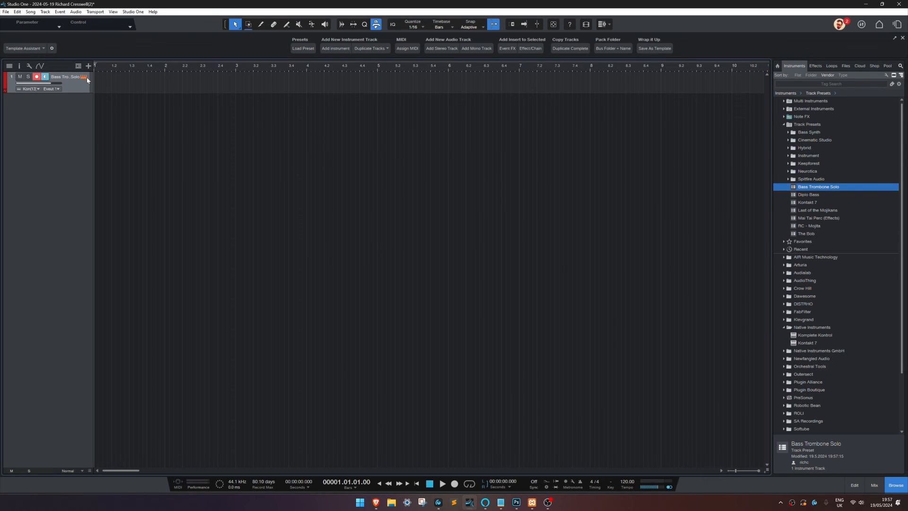
{"action": "left_click", "coordinate": [84, 77]}
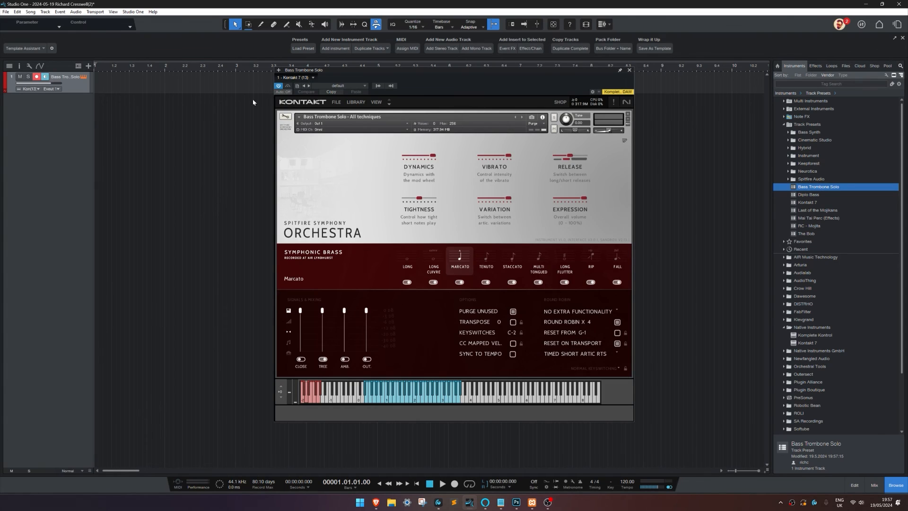
Step: Create a one-bar part on the Bass Trombone Solo track and paint four short notes in it
{"action": "double_click", "coordinate": [139, 89]}
{"action": "double_click", "coordinate": [139, 89]}
{"action": "right_click", "coordinate": [134, 387]}
{"action": "left_click", "coordinate": [182, 394]}
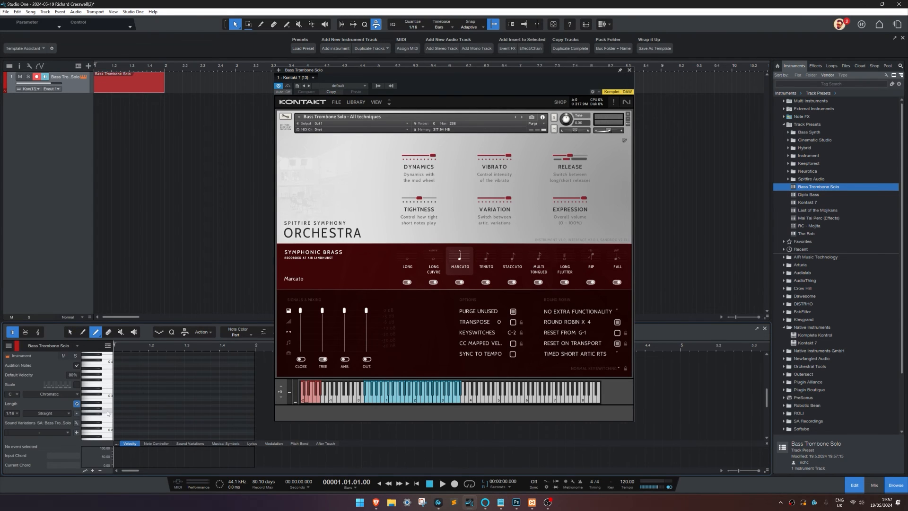
{"action": "mouse_move", "coordinate": [121, 410]}
{"action": "left_mouse_down"}
{"action": "mouse_move", "coordinate": [185, 430]}
{"action": "mouse_move", "coordinate": [235, 425]}
{"action": "left_mouse_up"}
{"action": "key", "text": "1"}
{"action": "scroll", "coordinate": [203, 392], "scroll_direction": "down", "scroll_amount": 1}
Step: Apply the Long Cuivre sound variation to the first note and Marcato to the second note
{"action": "right_click", "coordinate": [128, 406]}
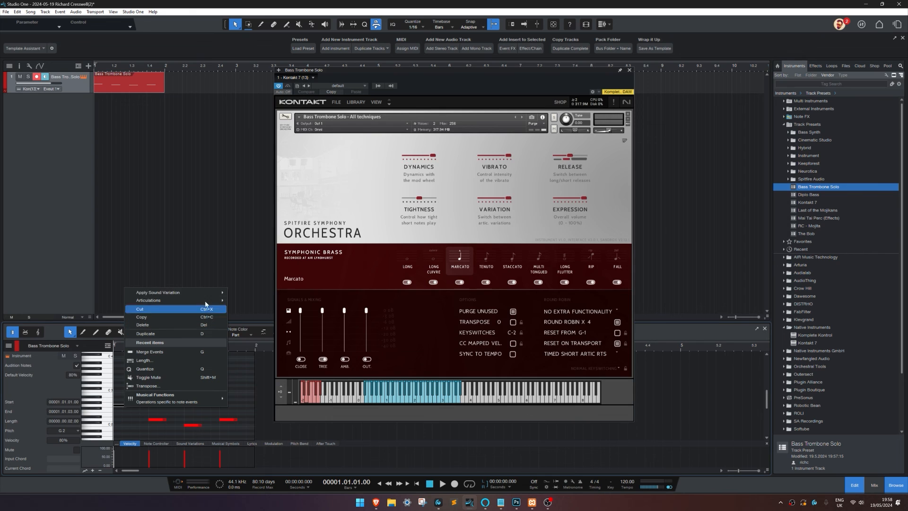
{"action": "mouse_move", "coordinate": [221, 292]}
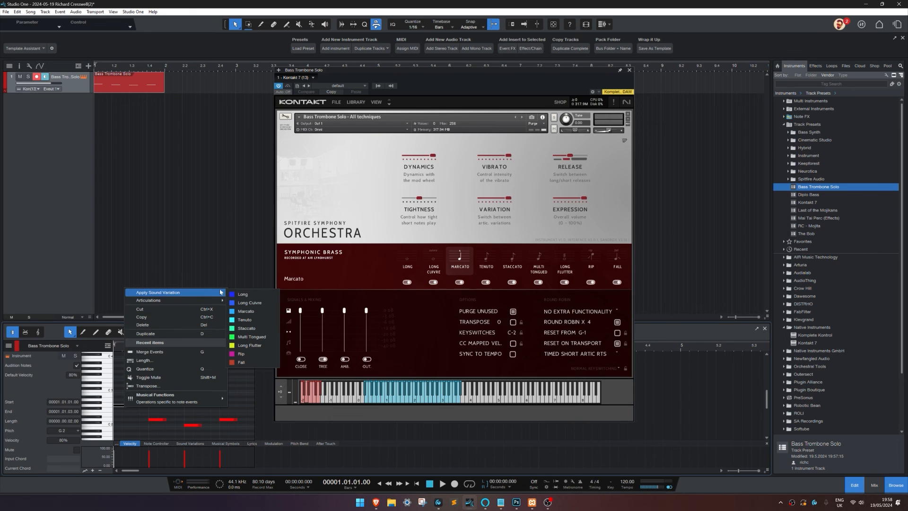
{"action": "left_click", "coordinate": [249, 302]}
{"action": "right_click", "coordinate": [164, 419]}
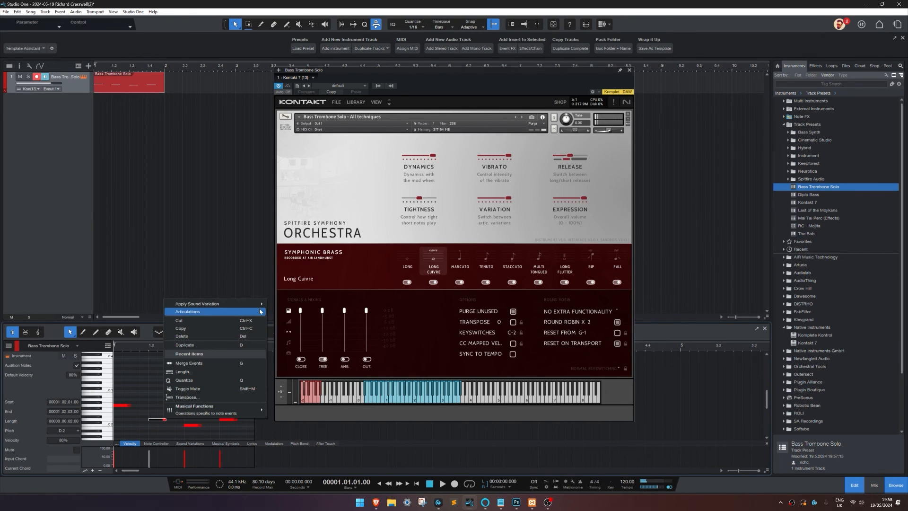
{"action": "mouse_move", "coordinate": [260, 305]}
{"action": "left_click", "coordinate": [289, 324]}
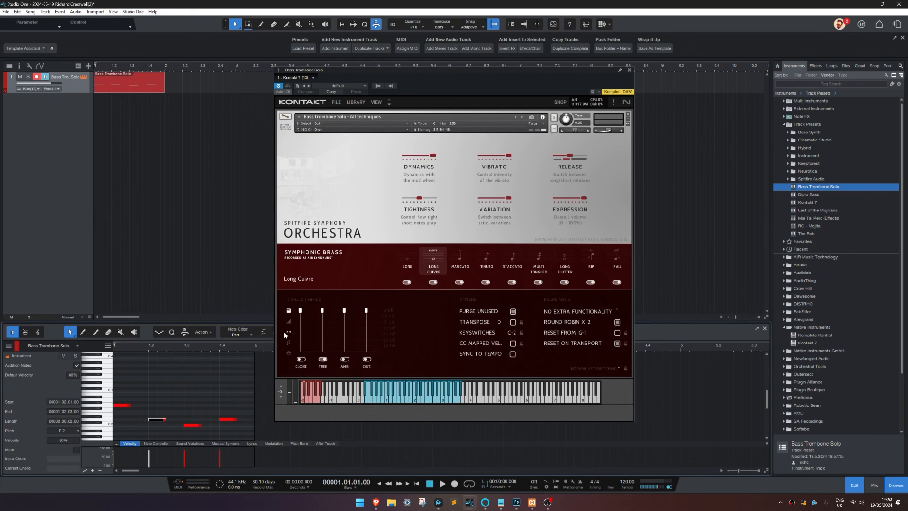
Step: Show the Sound Variations lane beneath the notes of the Bass Trombone Solo part
{"action": "right_click", "coordinate": [190, 427]}
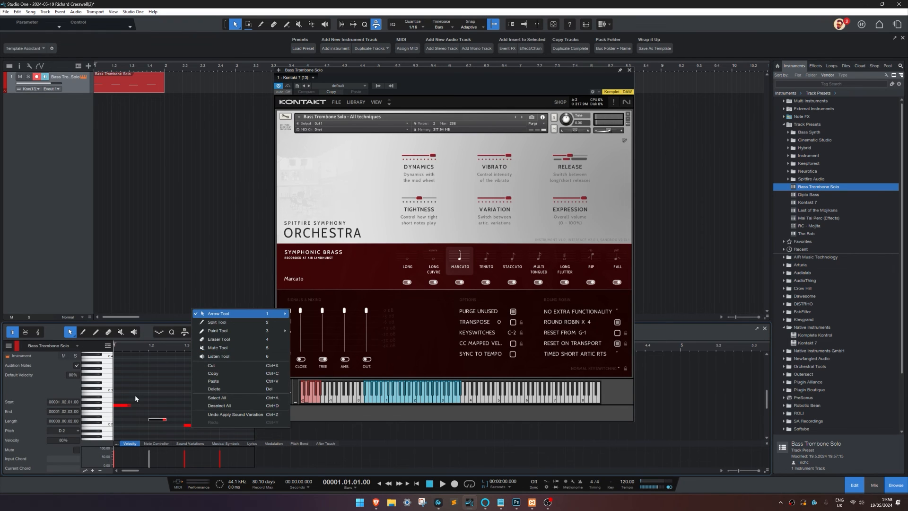
{"action": "left_click", "coordinate": [135, 397]}
{"action": "left_click", "coordinate": [191, 443]}
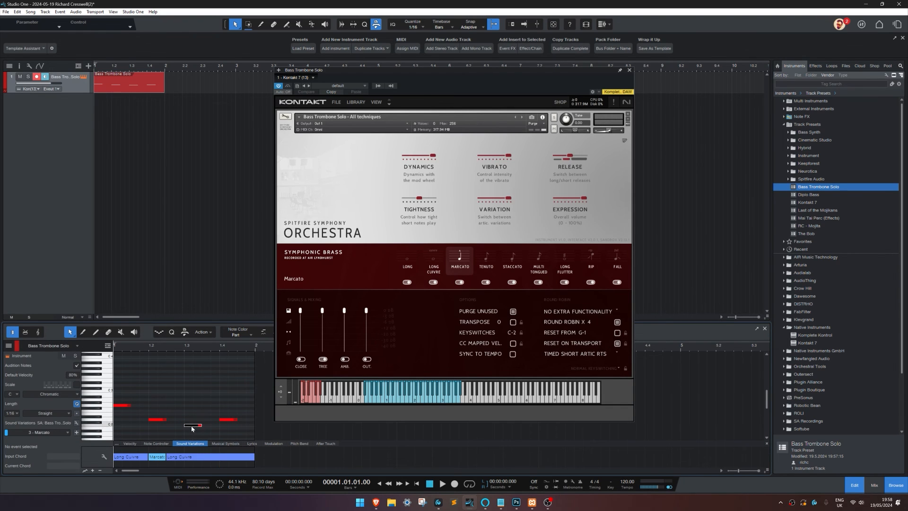
Step: Apply the Staccato sound variation to the third note and Fall to the fourth note
{"action": "left_click", "coordinate": [192, 426]}
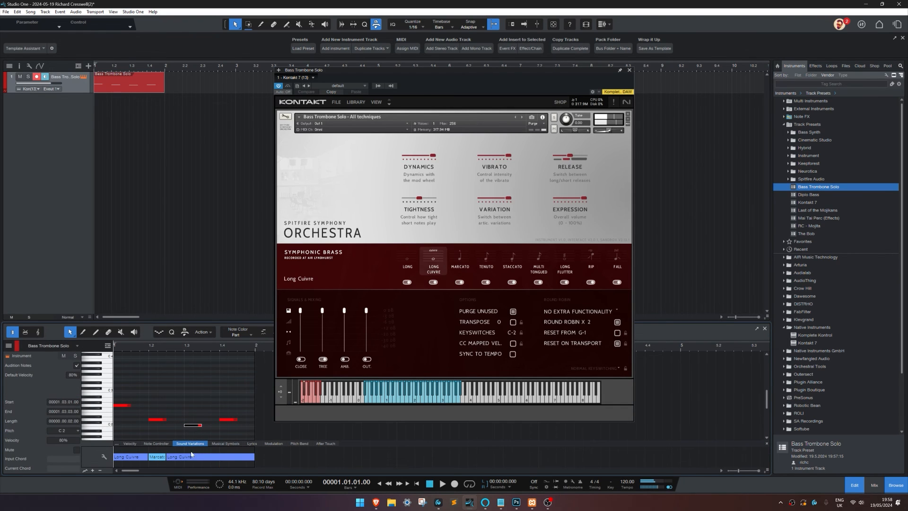
{"action": "right_click", "coordinate": [195, 428]}
{"action": "mouse_move", "coordinate": [255, 312]}
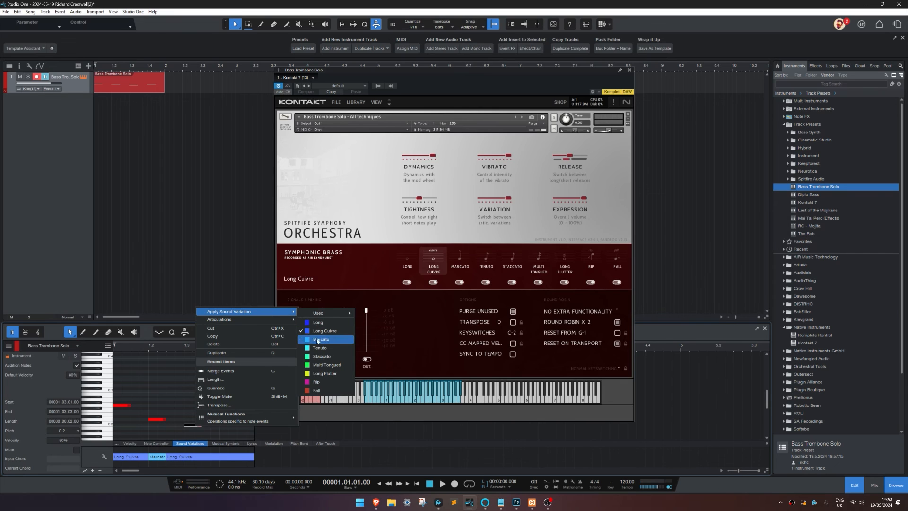
{"action": "left_click", "coordinate": [322, 357]}
{"action": "right_click", "coordinate": [222, 419]}
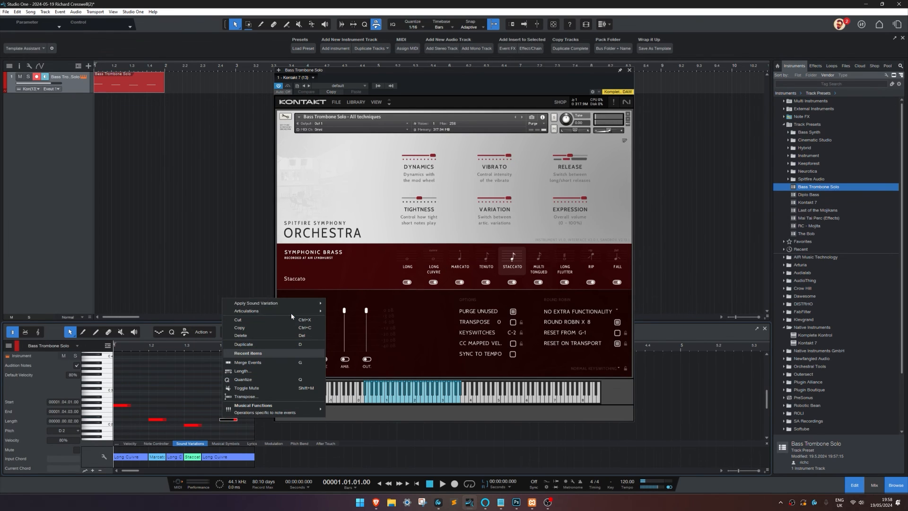
{"action": "mouse_move", "coordinate": [284, 303]}
{"action": "left_click", "coordinate": [355, 386]}
Step: Play back the Bass Trombone Solo part to check the articulation switching, and stop playback
{"action": "left_click", "coordinate": [207, 384]}
{"action": "key", "text": "space"}
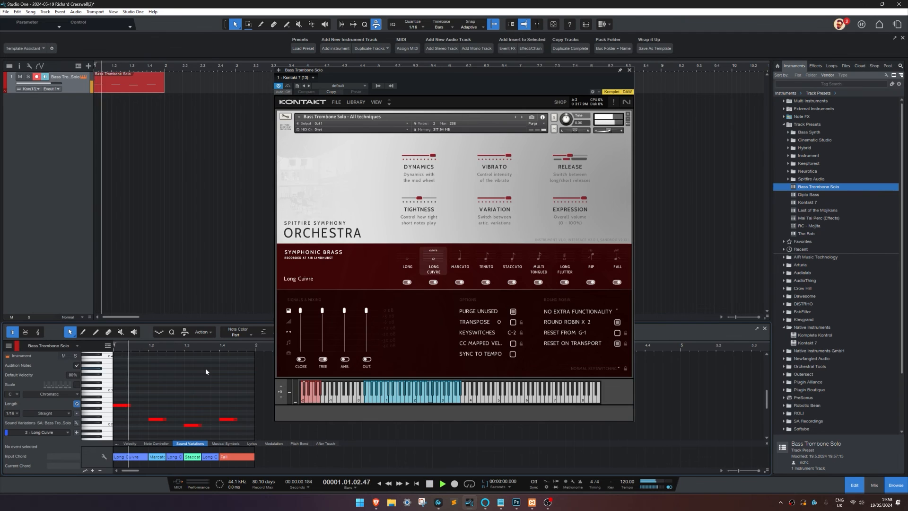
{"action": "key", "text": "space"}
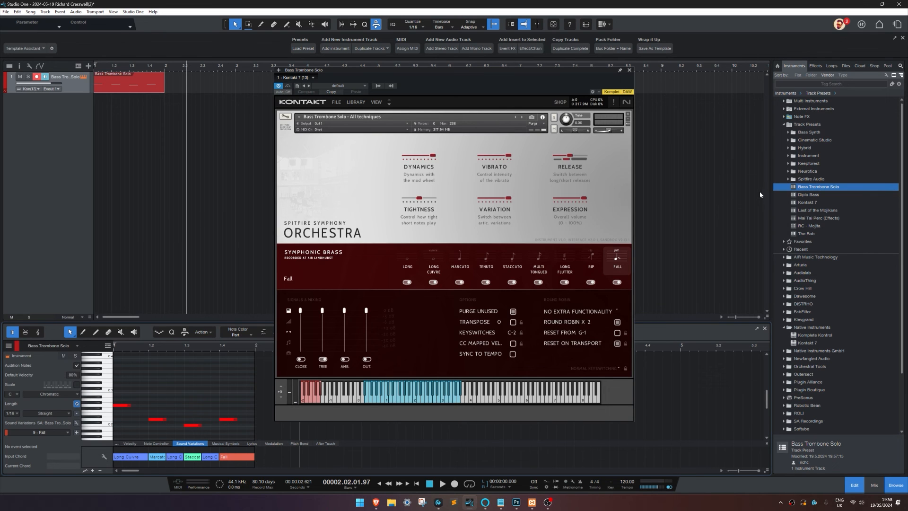
Step: Expand the Spitfire Audio folder of the track presets to view its stored presets
{"action": "double_click", "coordinate": [800, 180]}
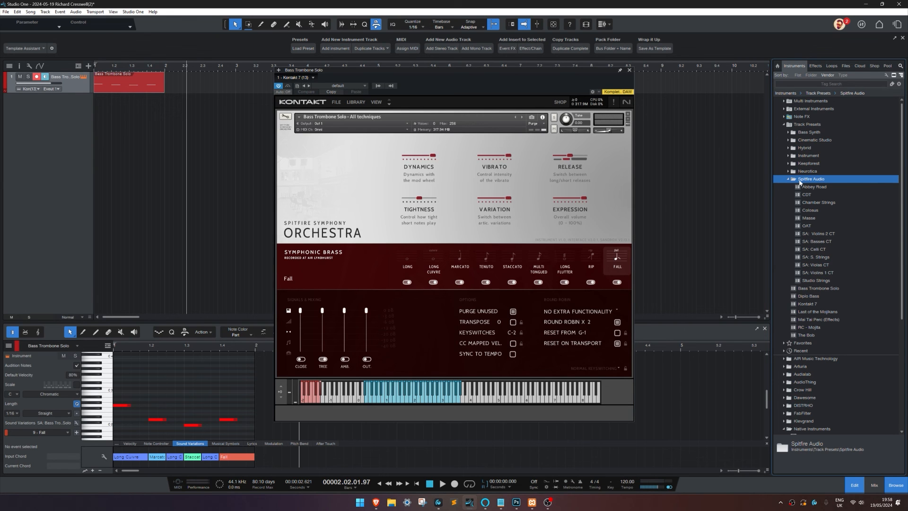
Step: Add the Colossus track preset from the Spitfire Audio folder to the song below the Bass Trombone Solo track, and close the instrument window
{"action": "left_click", "coordinate": [807, 212]}
{"action": "left_click_drag", "start_coordinate": [807, 212], "coordinate": [79, 156]}
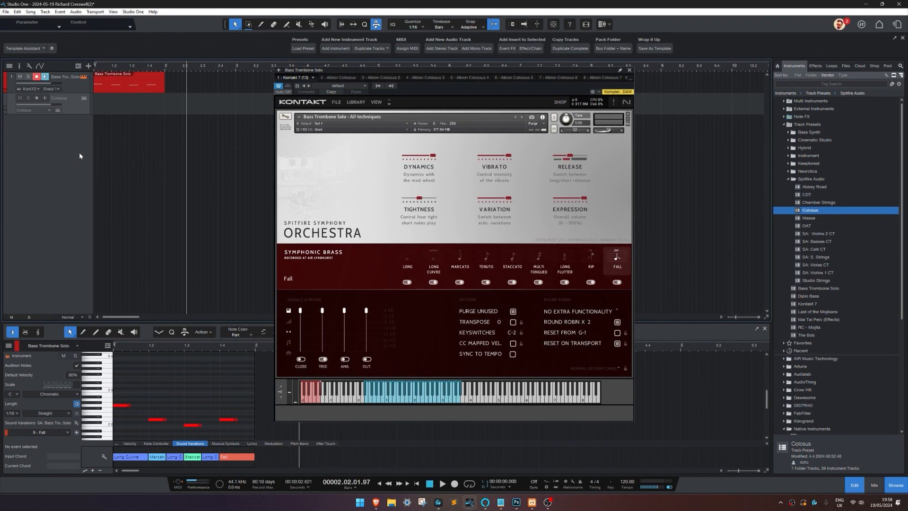
{"action": "left_click", "coordinate": [628, 70]}
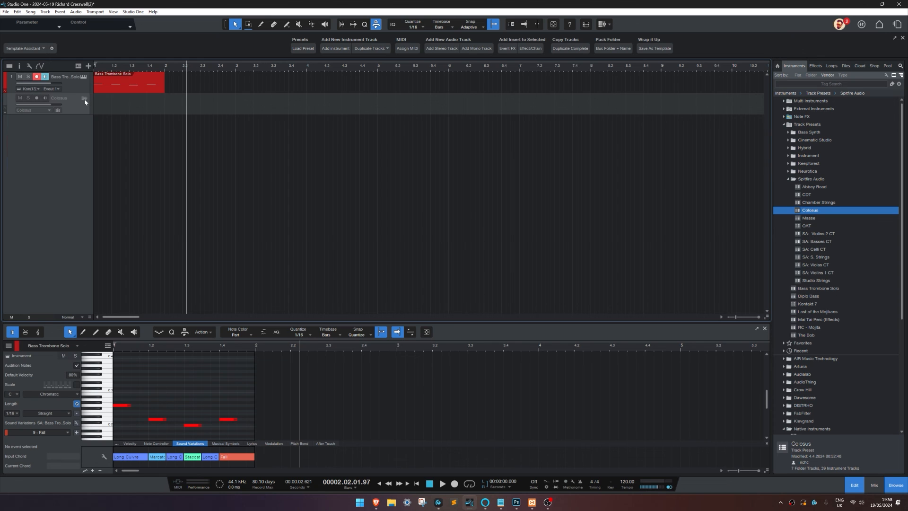
Step: Expand the Colossus folder track and enable its tracks
{"action": "left_click", "coordinate": [85, 98]}
{"action": "right_click", "coordinate": [81, 109]}
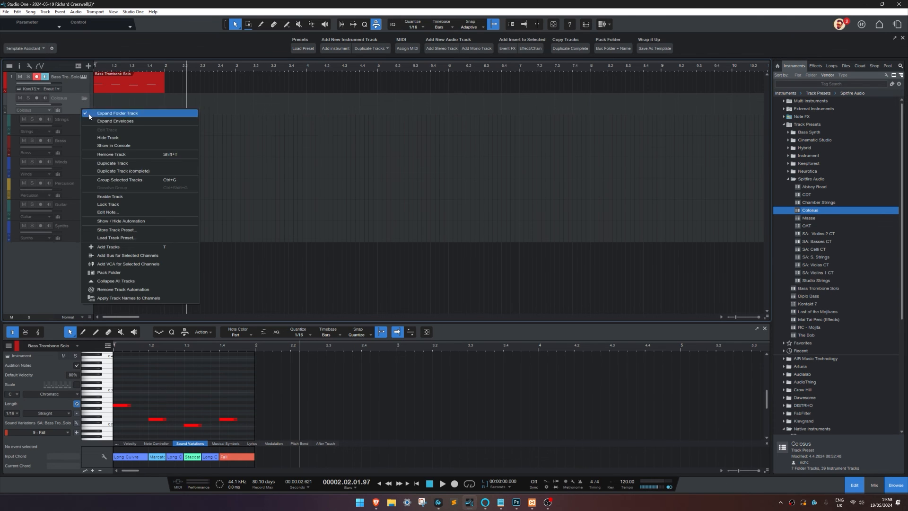
{"action": "left_click", "coordinate": [126, 197]}
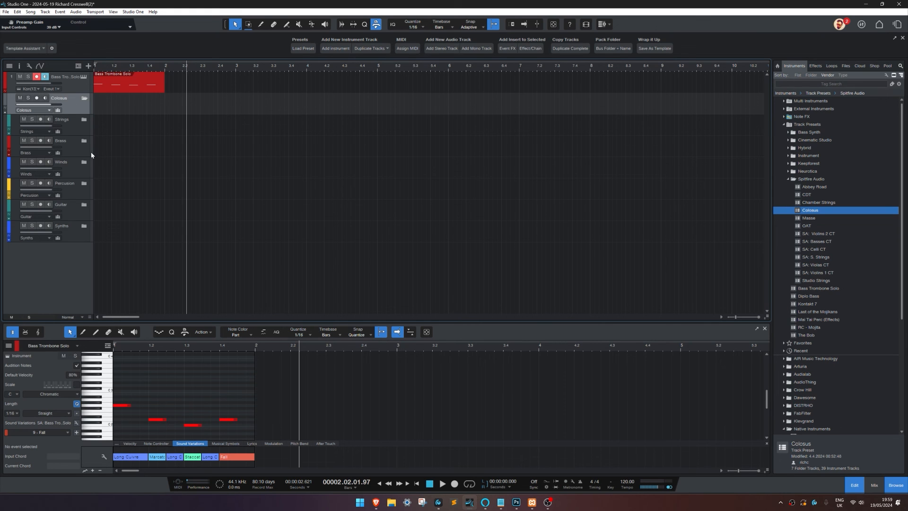
Step: Expand the Synths, Guitar, Percussion, Winds, Brass and Strings folders inside Colossus to examine their instrument tracks
{"action": "left_click", "coordinate": [85, 228]}
{"action": "scroll", "coordinate": [74, 216], "scroll_direction": "down", "scroll_amount": 3}
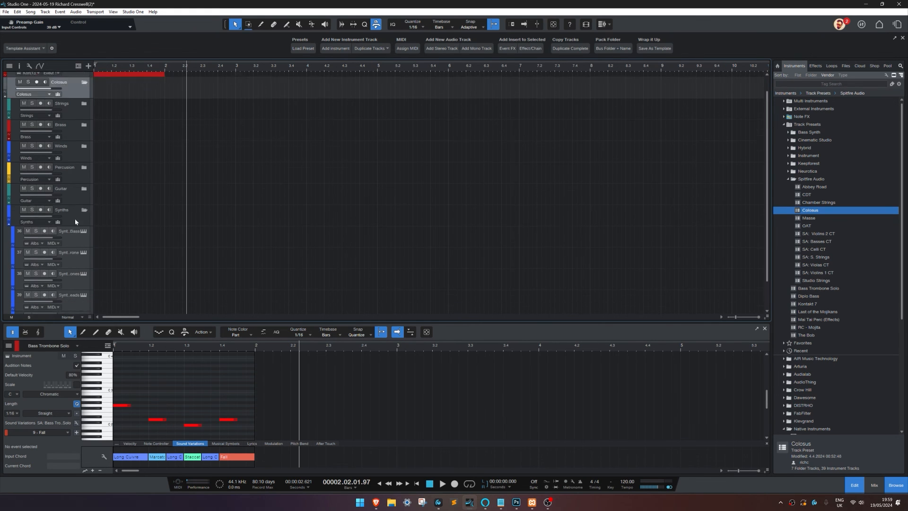
{"action": "scroll", "coordinate": [75, 216], "scroll_direction": "up", "scroll_amount": 3}
{"action": "left_click", "coordinate": [82, 207]}
{"action": "left_click", "coordinate": [83, 205]}
{"action": "scroll", "coordinate": [83, 207], "scroll_direction": "down", "scroll_amount": 1}
{"action": "left_click", "coordinate": [84, 175]}
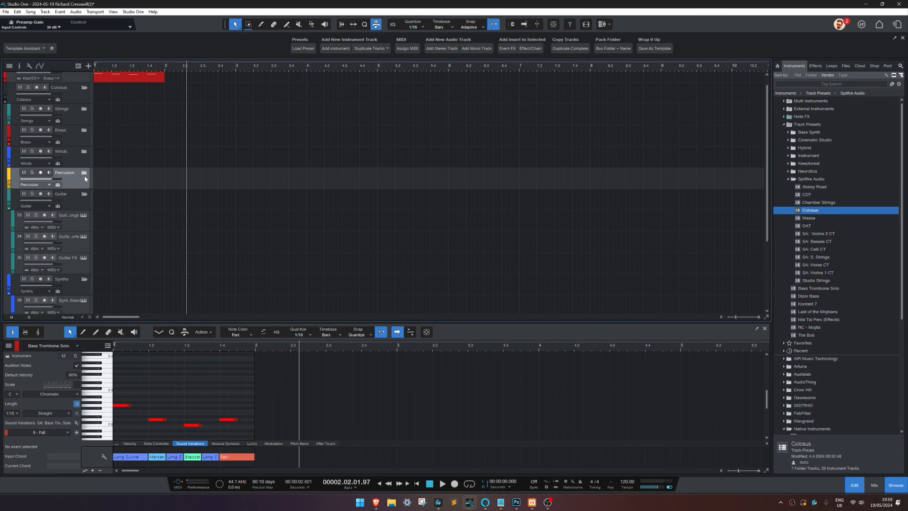
{"action": "left_click", "coordinate": [84, 174]}
{"action": "left_click", "coordinate": [84, 152]}
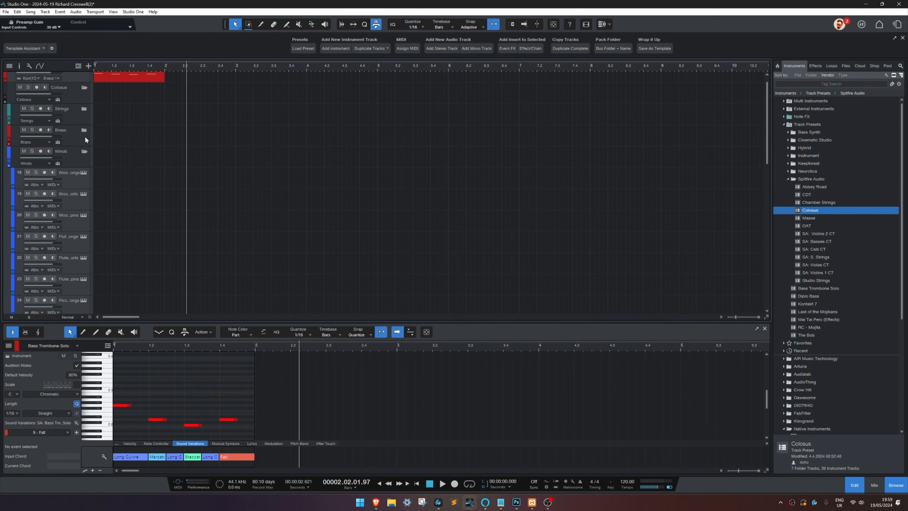
{"action": "left_click", "coordinate": [84, 131]}
{"action": "left_click", "coordinate": [85, 110]}
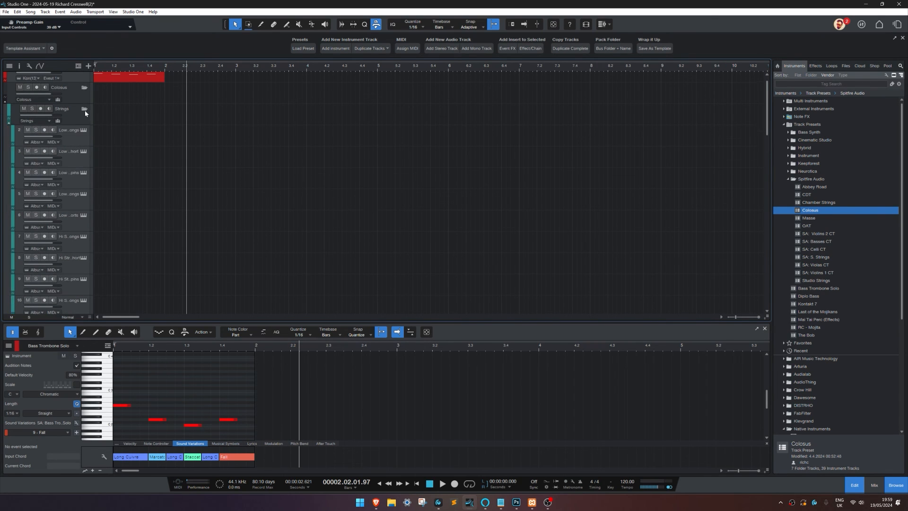
{"action": "scroll", "coordinate": [120, 177], "scroll_direction": "down", "scroll_amount": 10}
{"action": "scroll", "coordinate": [121, 177], "scroll_direction": "up", "scroll_amount": 10}
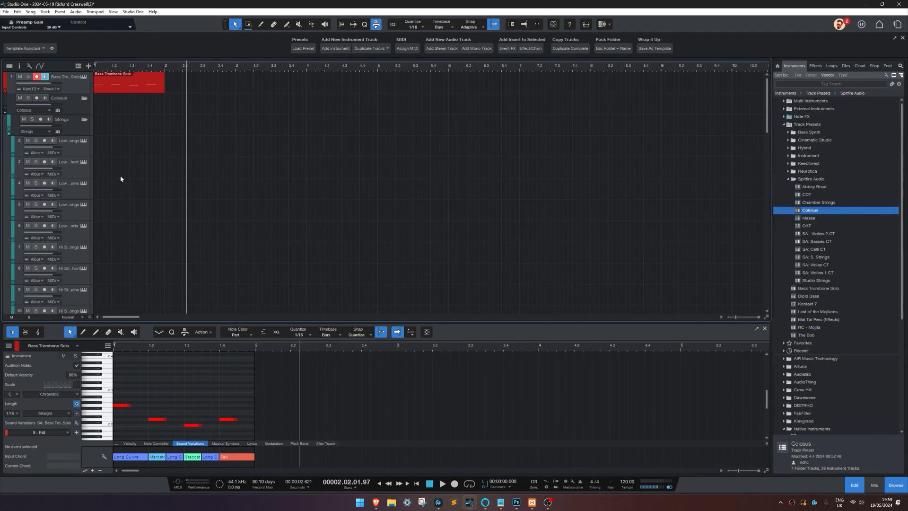
Step: Examine the Store Preset options for the Colossus folder track, and close them without storing
{"action": "right_click", "coordinate": [75, 109]}
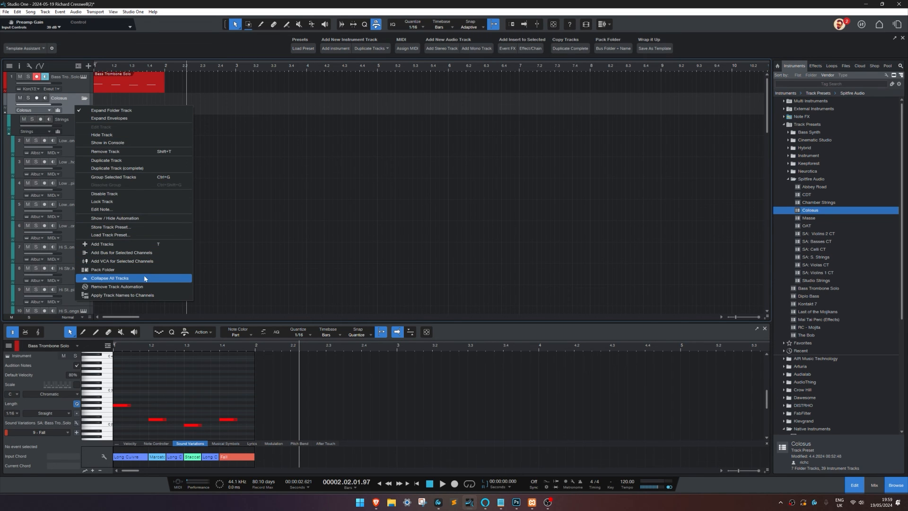
{"action": "left_click", "coordinate": [142, 228]}
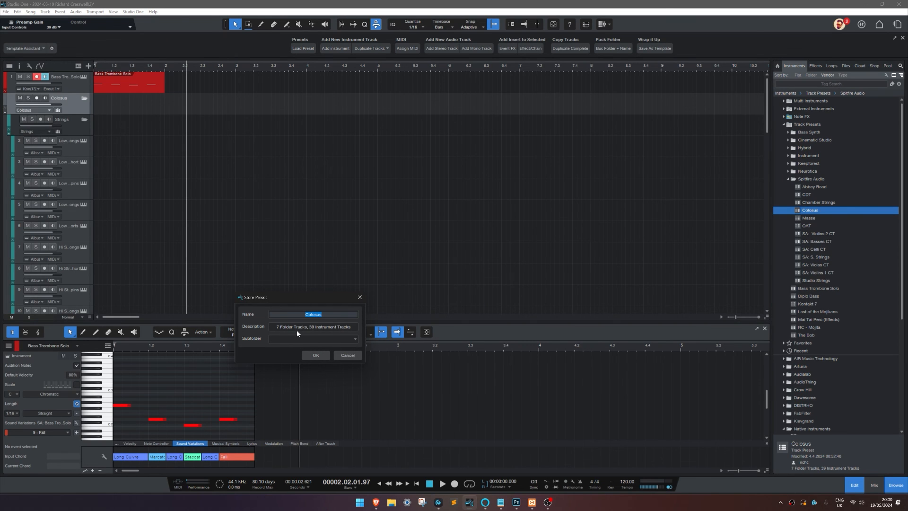
{"action": "left_click", "coordinate": [359, 298]}
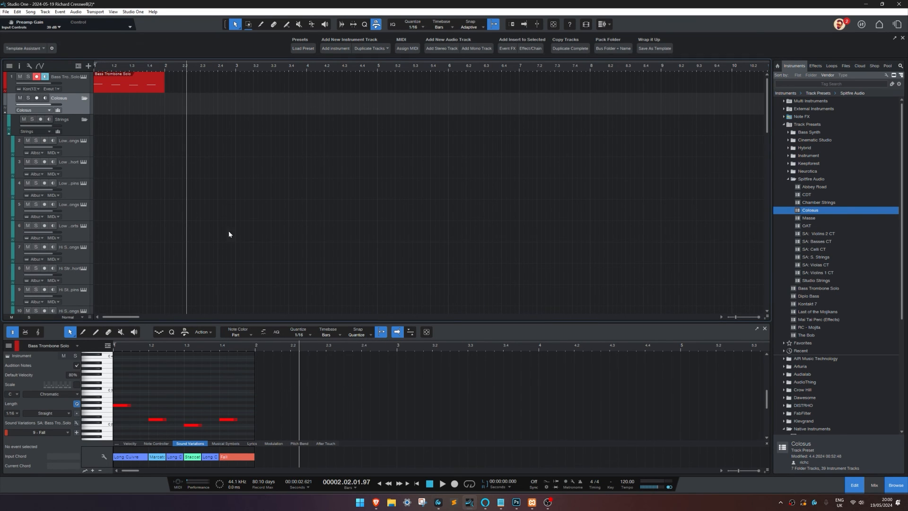
Step: View the instruments of the Low Strings Longs and Hi Strings Additional Shorts tracks to examine their articulations
{"action": "left_click", "coordinate": [82, 142]}
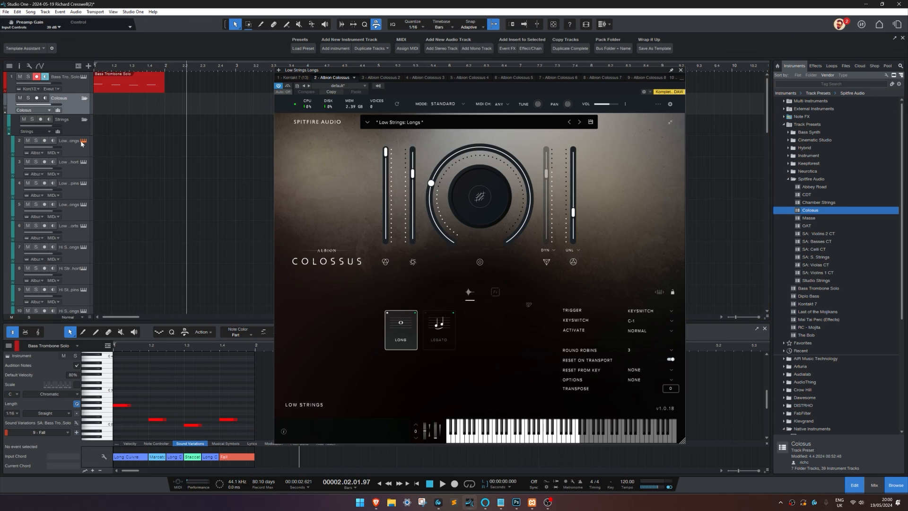
{"action": "scroll", "coordinate": [83, 166], "scroll_direction": "down", "scroll_amount": 3}
{"action": "left_click", "coordinate": [81, 179]}
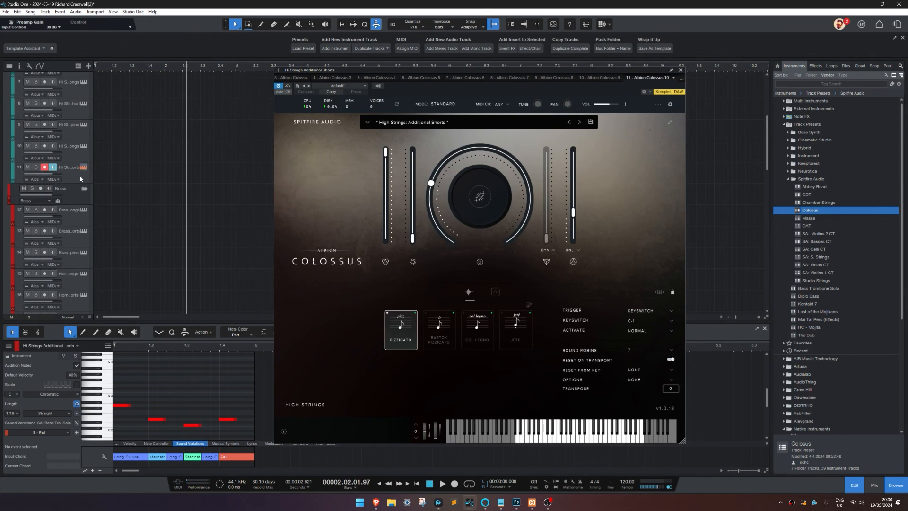
Step: Create a one-bar part on the Low Strings Longs track and draw four evenly spaced A2 notes, one on each beat
{"action": "scroll", "coordinate": [100, 158], "scroll_direction": "up", "scroll_amount": 3}
{"action": "double_click", "coordinate": [112, 150]}
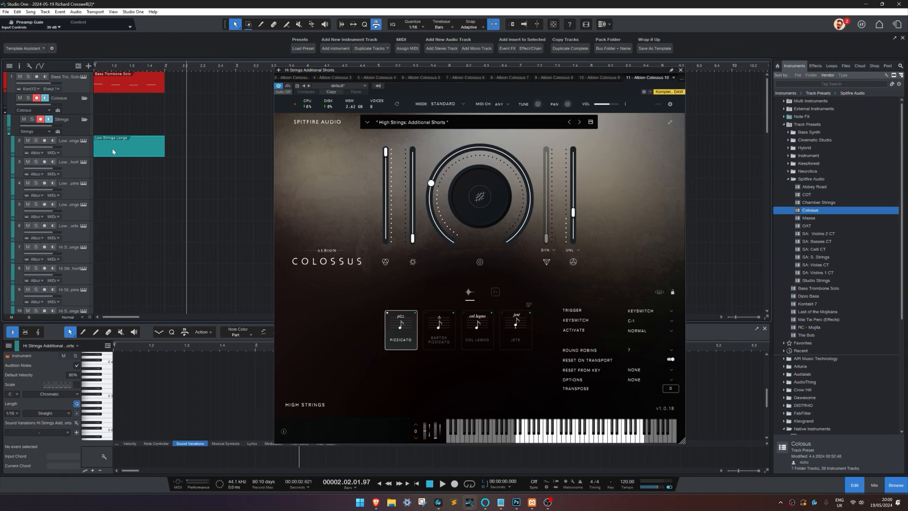
{"action": "right_click", "coordinate": [164, 379]}
{"action": "left_click", "coordinate": [209, 379]}
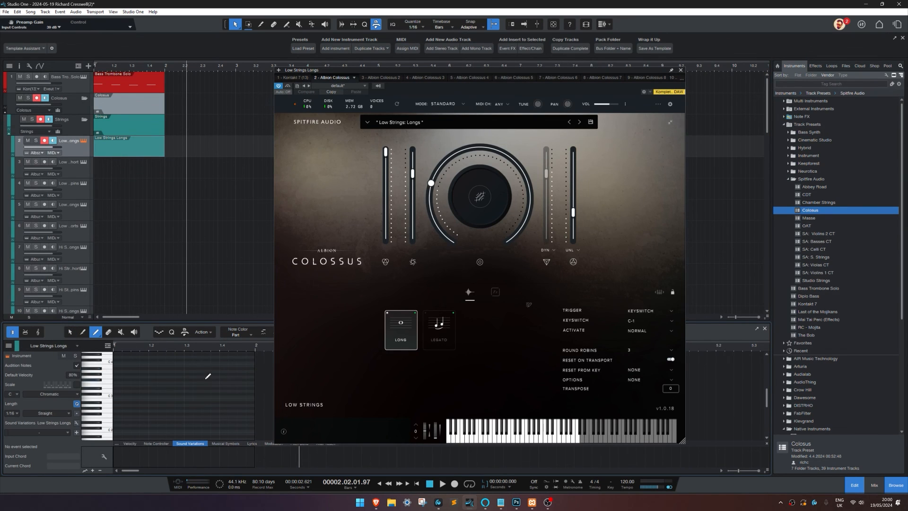
{"action": "left_click", "coordinate": [118, 405]}
{"action": "left_click", "coordinate": [152, 406]}
{"action": "left_click", "coordinate": [188, 405]}
{"action": "left_click", "coordinate": [222, 405]}
{"action": "key", "text": "1"}
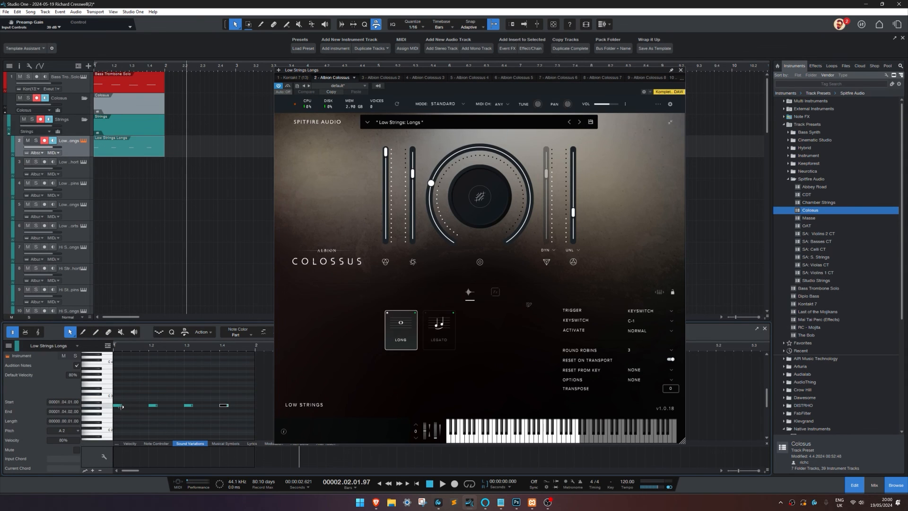
Step: Apply the Long sound variation to the first note and Leg to the second and third notes, and close the instrument window
{"action": "right_click", "coordinate": [119, 406]}
{"action": "mouse_move", "coordinate": [199, 296]}
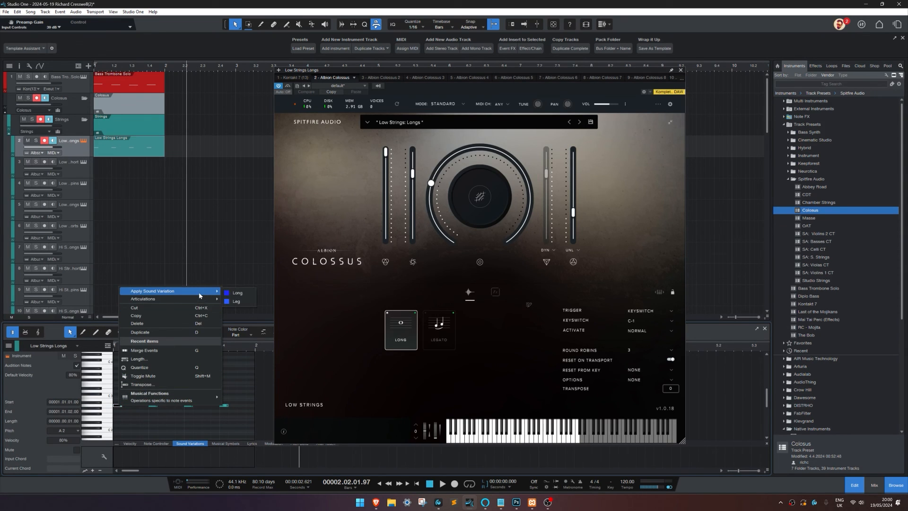
{"action": "left_click", "coordinate": [237, 293]}
{"action": "right_click", "coordinate": [154, 405]}
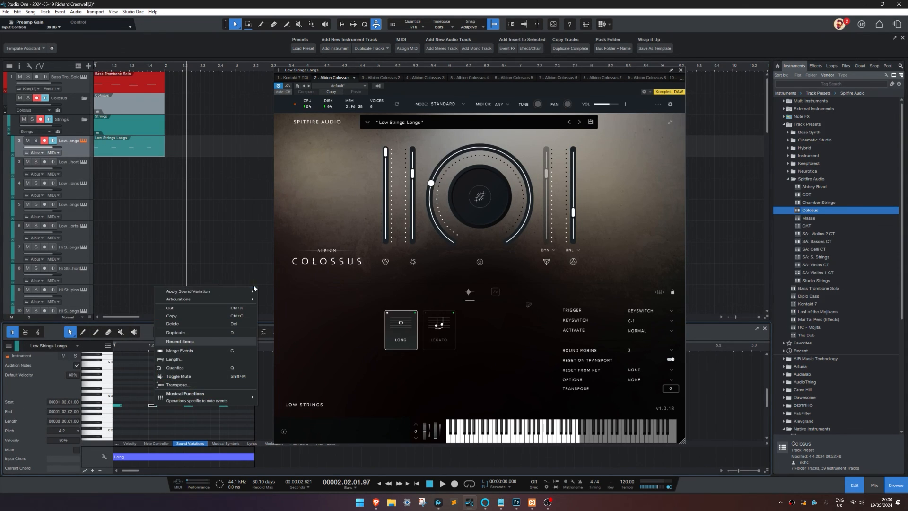
{"action": "mouse_move", "coordinate": [208, 292]}
{"action": "left_click", "coordinate": [277, 301]}
{"action": "right_click", "coordinate": [188, 405]}
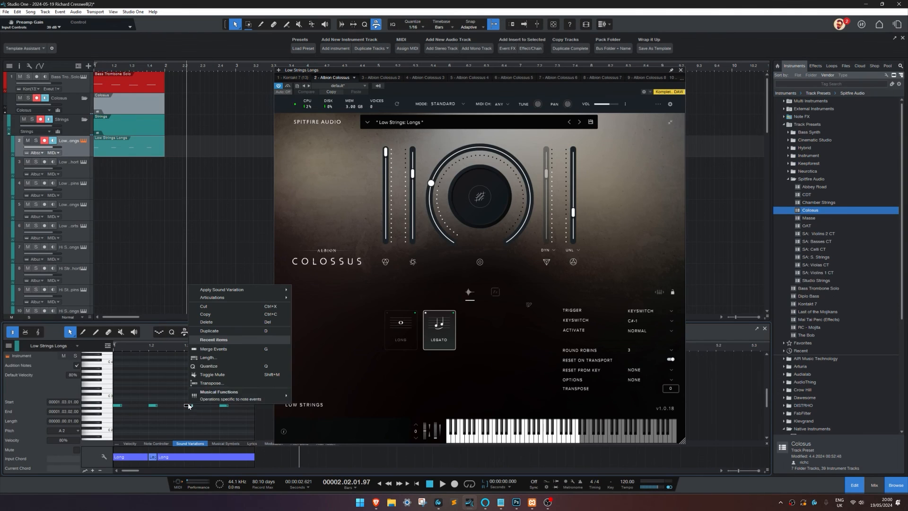
{"action": "mouse_move", "coordinate": [263, 293]}
{"action": "left_click", "coordinate": [313, 293]}
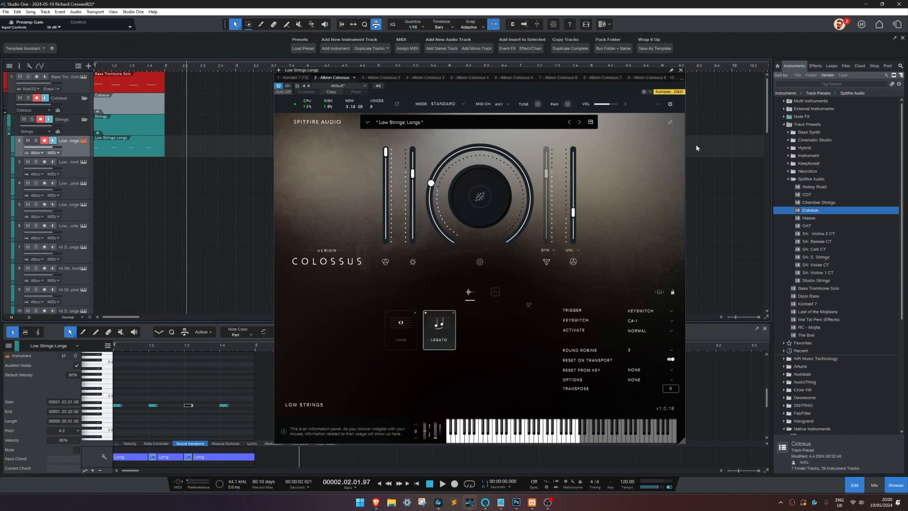
{"action": "left_click", "coordinate": [681, 70]}
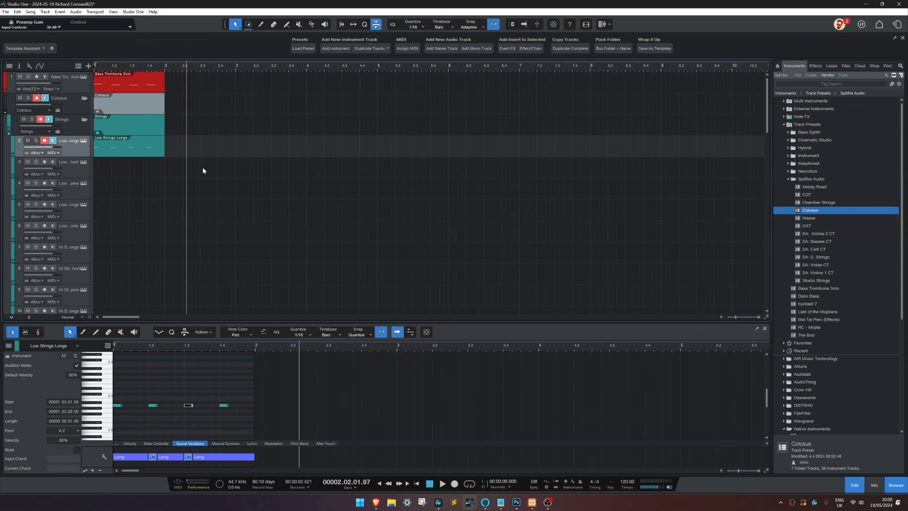